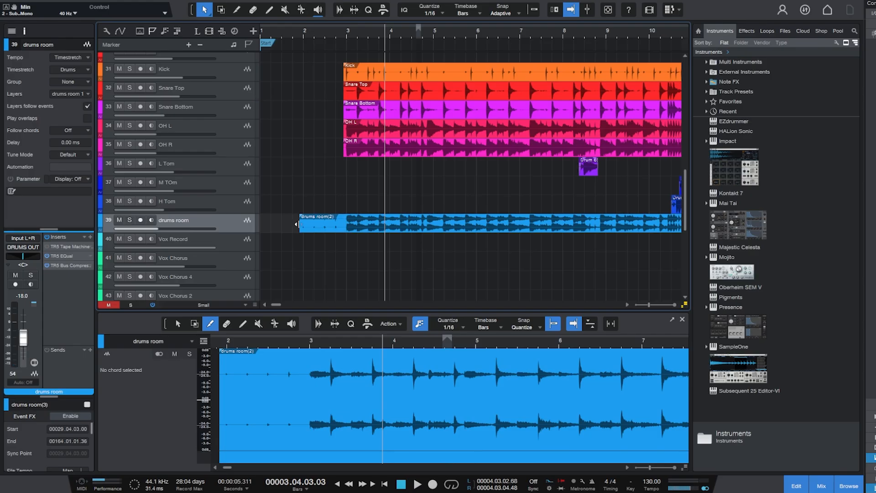
Play the soloed drum tracks, Kick through drums room, from just before bar 3.
{"action": "left_click", "coordinate": [297, 224]}
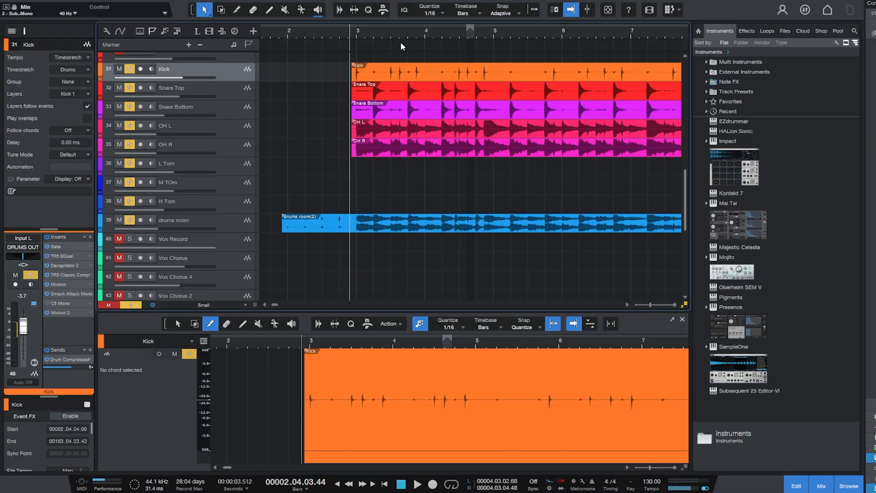
{"action": "left_click_drag", "start_coordinate": [370, 31], "coordinate": [395, 58]}
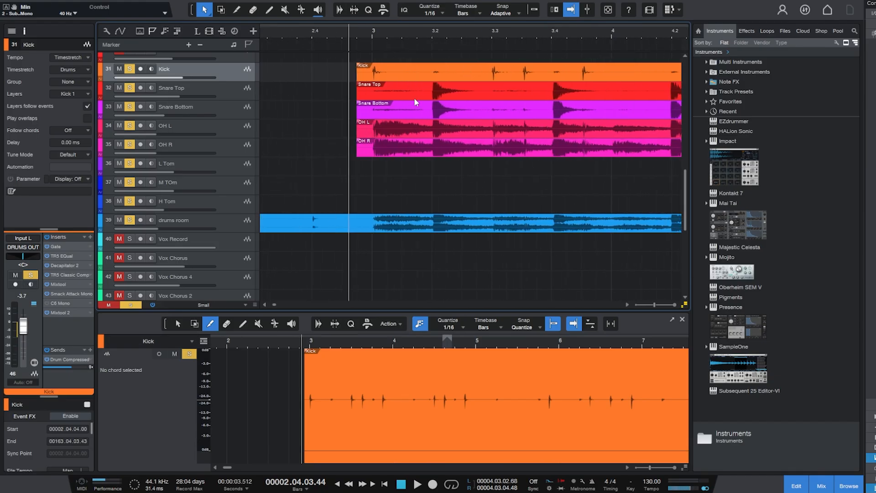
{"action": "key", "text": "space"}
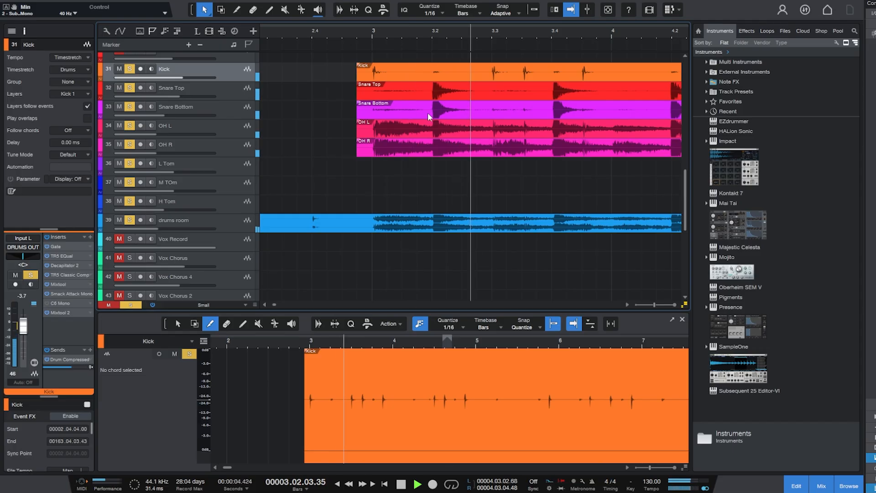
{"action": "left_click_drag", "start_coordinate": [485, 37], "coordinate": [442, 17]}
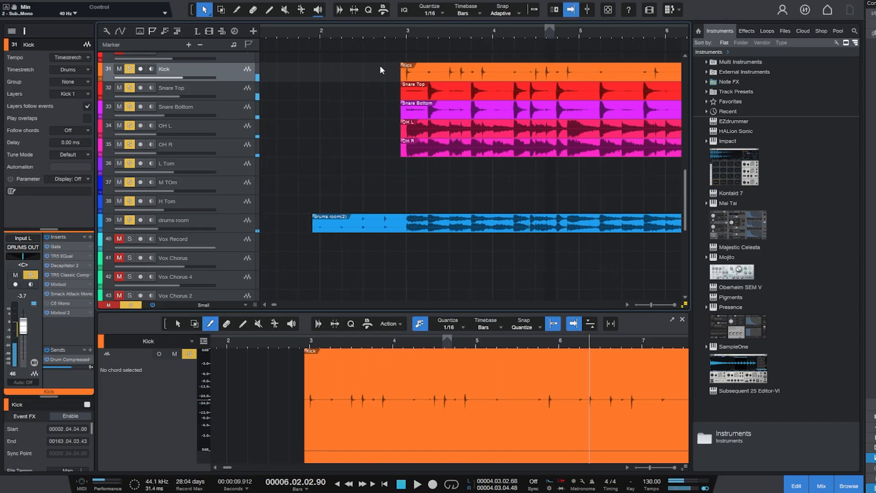
Play the soloed drum tracks again, starting at bar 4, and stop around bar 6.
{"action": "left_click", "coordinate": [505, 32]}
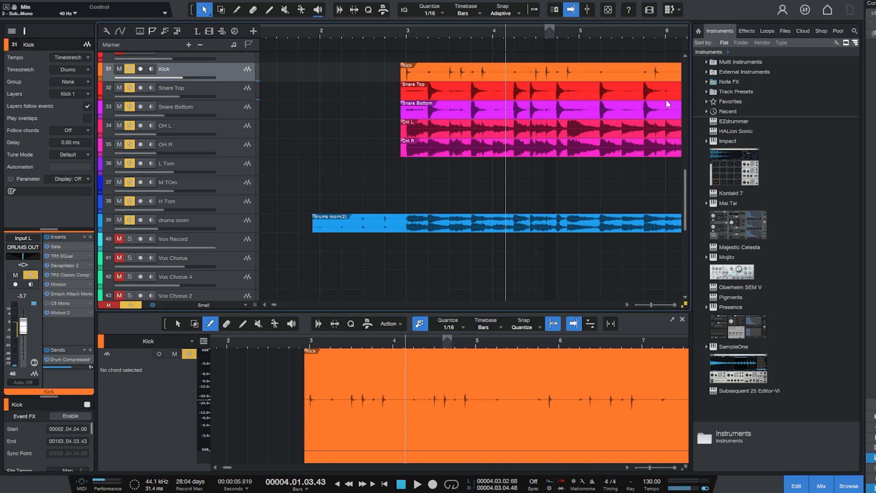
{"action": "key", "text": "space"}
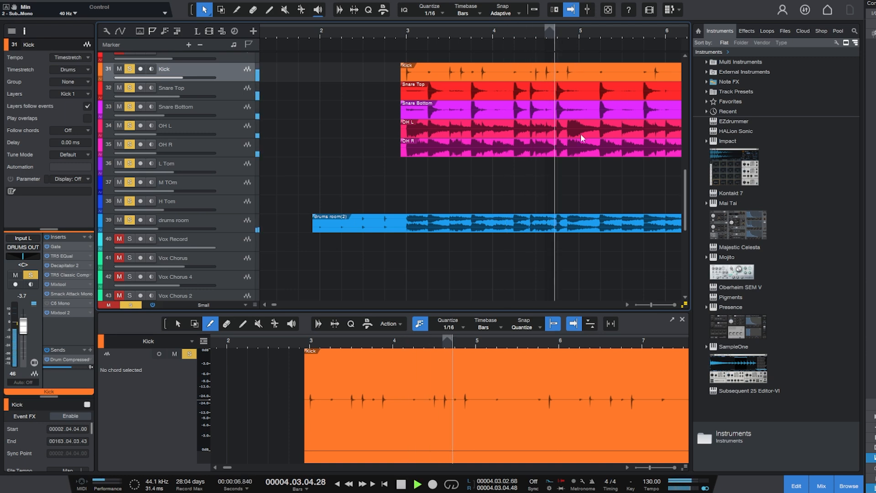
{"action": "key", "text": "space"}
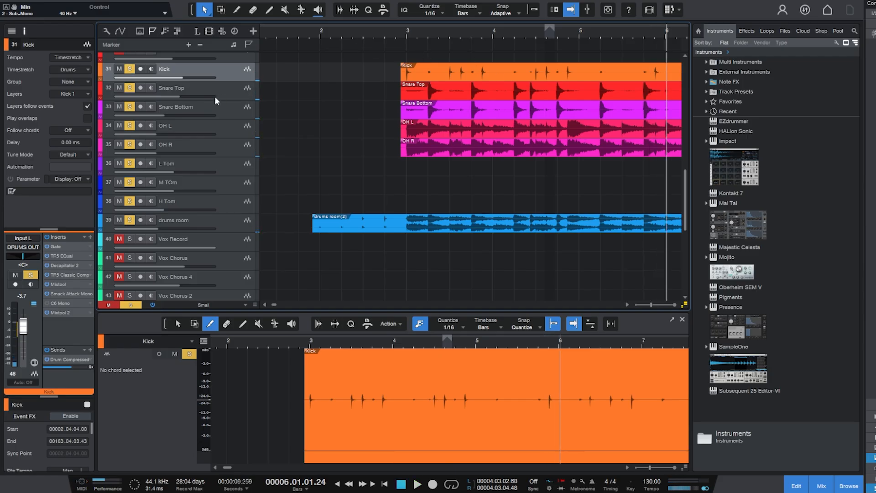
Solo the BASS track alone and play it from just before bar 3.
{"action": "scroll", "coordinate": [276, 136], "scroll_direction": "up", "scroll_amount": 5}
{"action": "scroll", "coordinate": [301, 168], "scroll_direction": "down", "scroll_amount": 5}
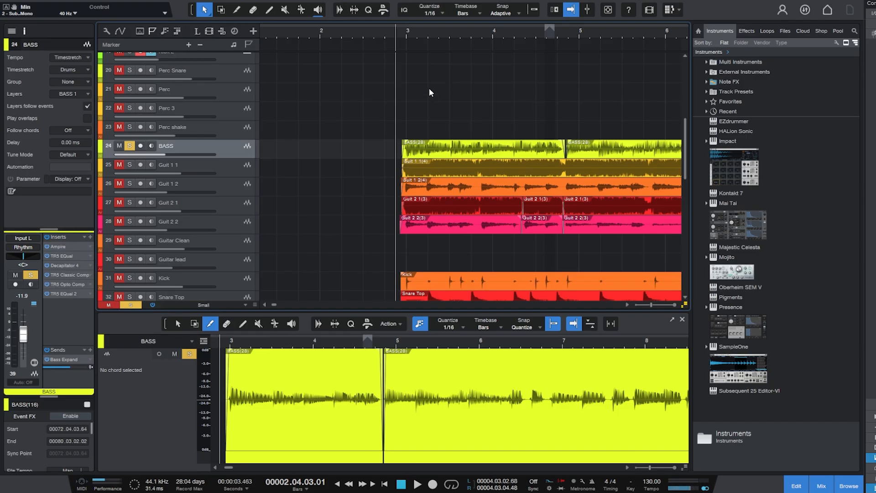
{"action": "key", "text": "space"}
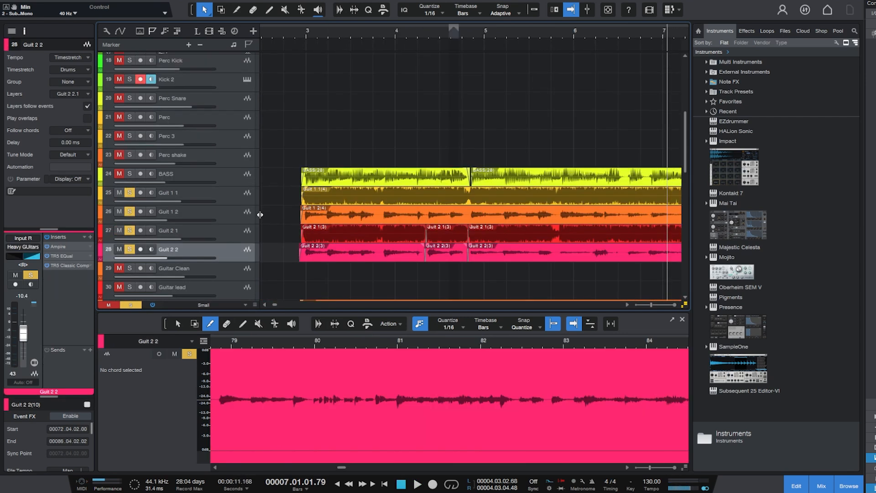
Select the four guitar tracks from Guit 1 1 to Guit 2 2, and compare Guit 1 1 with Guit 2 1.
{"action": "left_click", "coordinate": [229, 196], "text": "shift"}
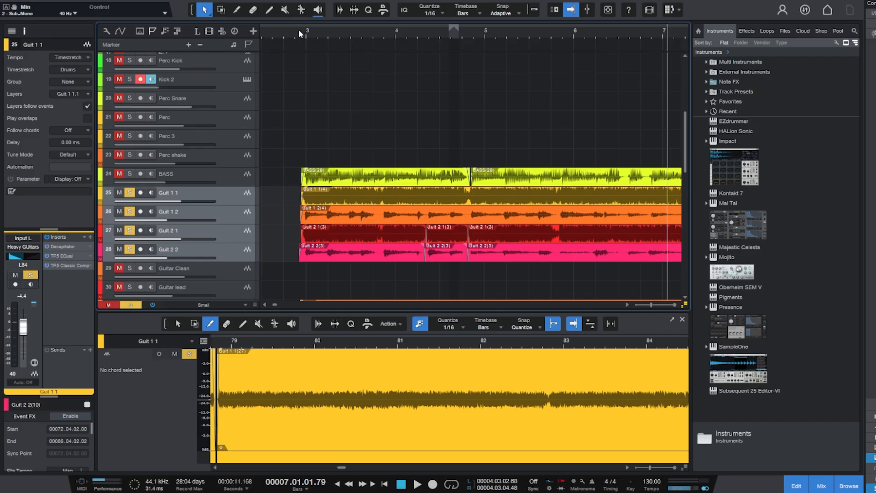
{"action": "left_click", "coordinate": [223, 233]}
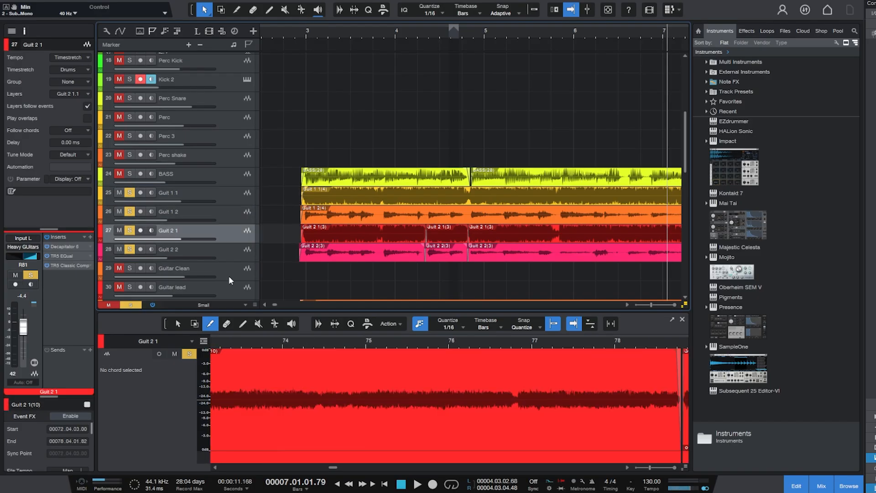
{"action": "left_click", "coordinate": [226, 194]}
{"action": "left_click", "coordinate": [229, 232]}
{"action": "left_click", "coordinate": [290, 204]}
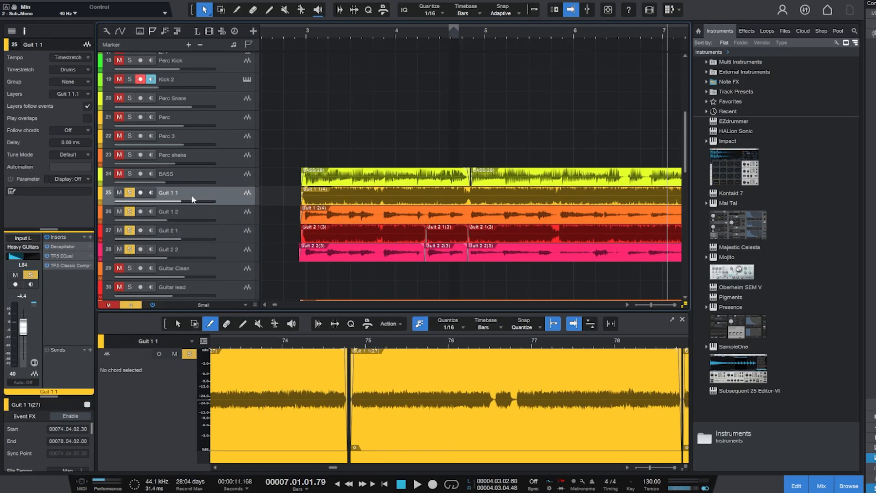
Audition Guit 1 1 and Guit 1 2 in solo, one after the other, from just before bar 3.
{"action": "left_click_drag", "start_coordinate": [130, 211], "coordinate": [129, 249]}
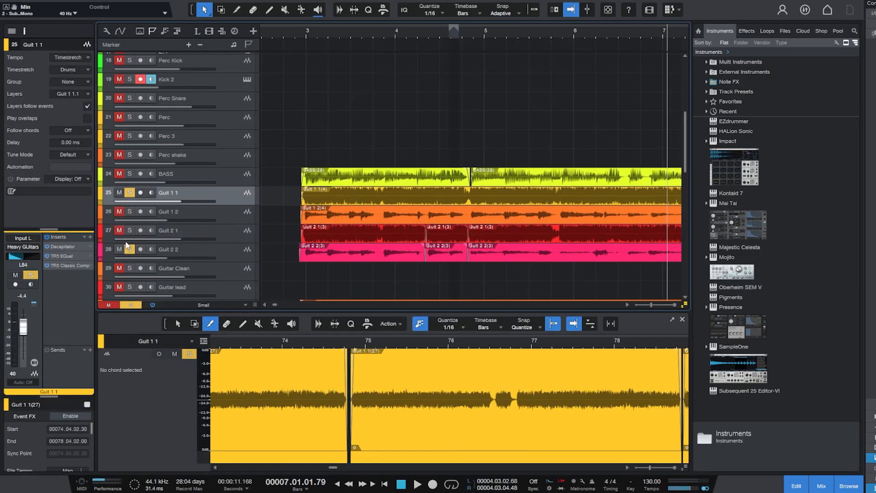
{"action": "double_click", "coordinate": [300, 33]}
{"action": "key", "text": "space"}
{"action": "left_click", "coordinate": [129, 212]}
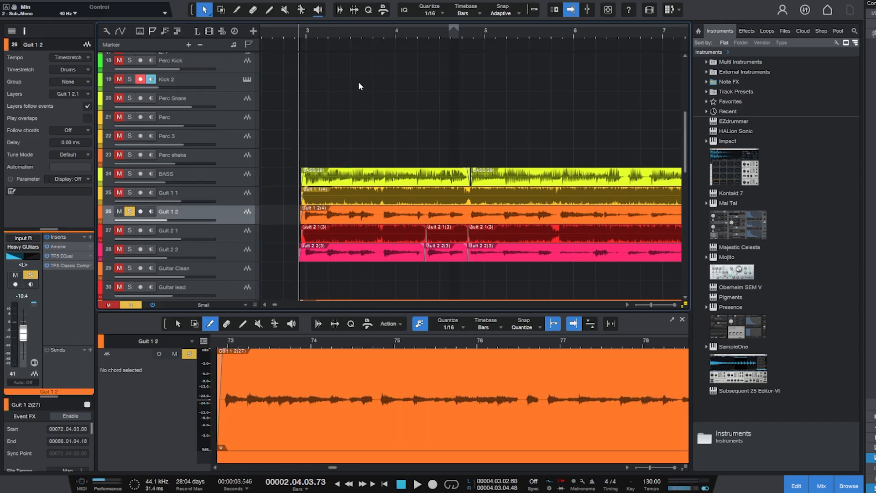
{"action": "key", "text": "space"}
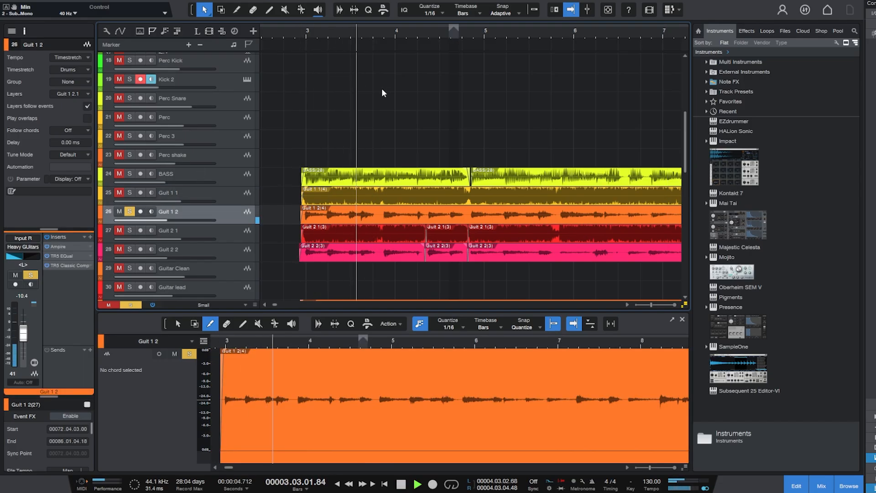
Solo Guit 1 1, Guit 1 2, Guit 2 1 and Guit 2 2 and play them together from just before bar 3.
{"action": "left_click", "coordinate": [299, 34]}
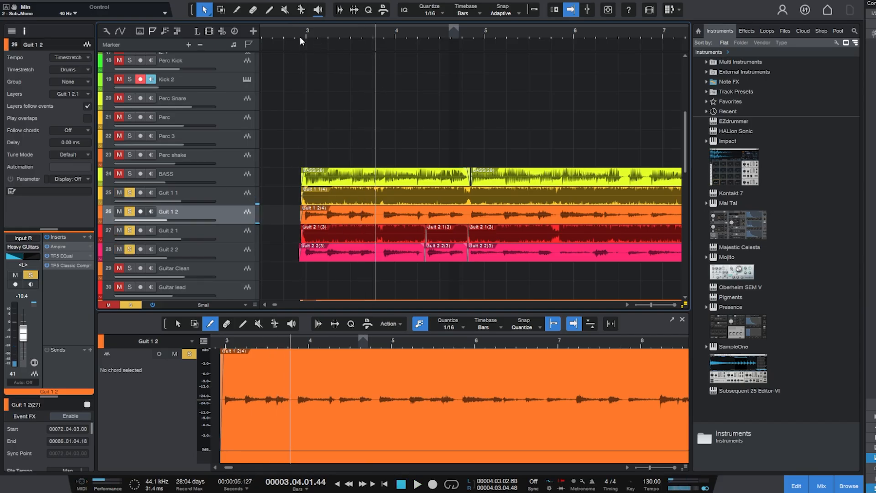
{"action": "left_click", "coordinate": [295, 36]}
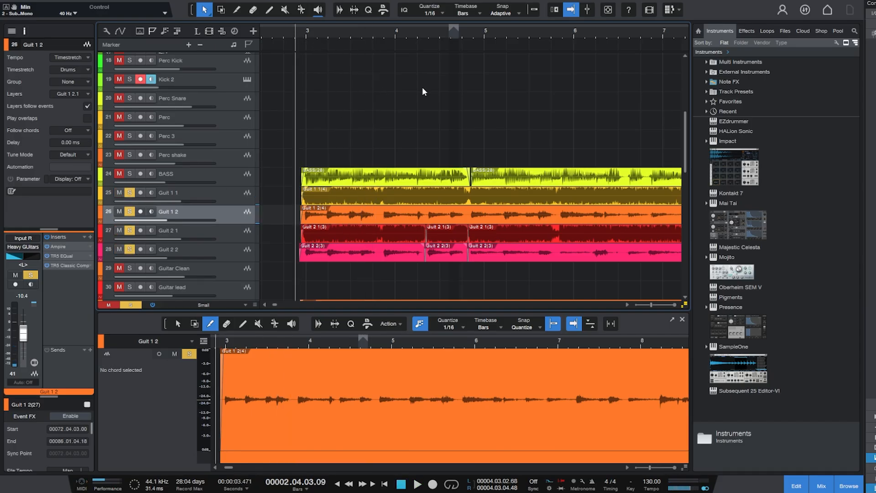
{"action": "key", "text": "space"}
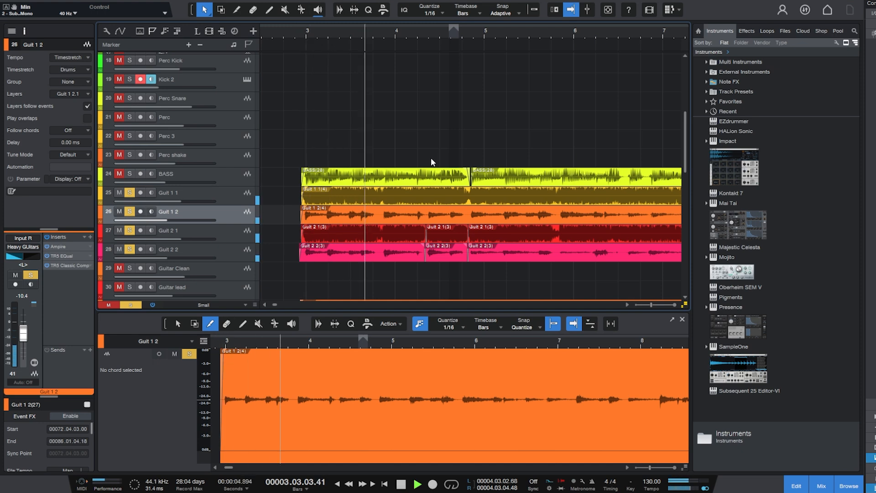
{"action": "key", "text": "space"}
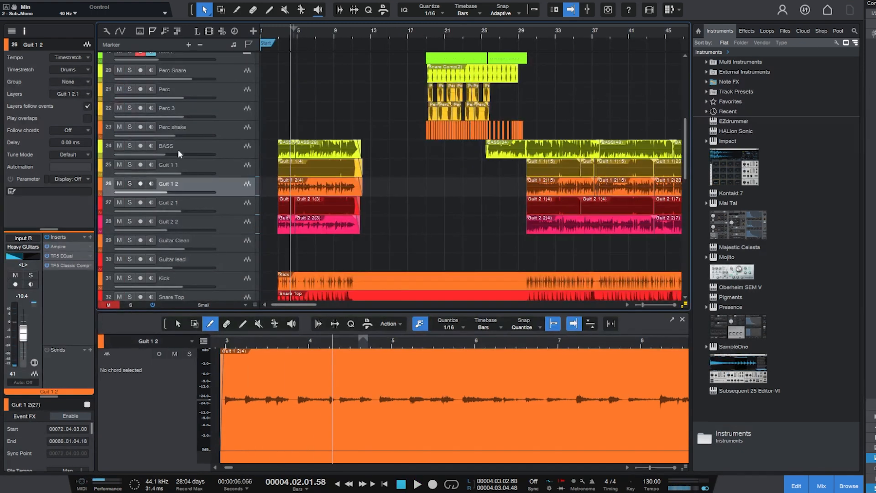
Solo the BASS, the four Guit tracks and all drum tracks, play them together, and clear the solos.
{"action": "left_click_drag", "start_coordinate": [130, 147], "coordinate": [130, 222]}
{"action": "scroll", "coordinate": [190, 228], "scroll_direction": "down", "scroll_amount": 2}
{"action": "scroll", "coordinate": [185, 237], "scroll_direction": "down", "scroll_amount": 4}
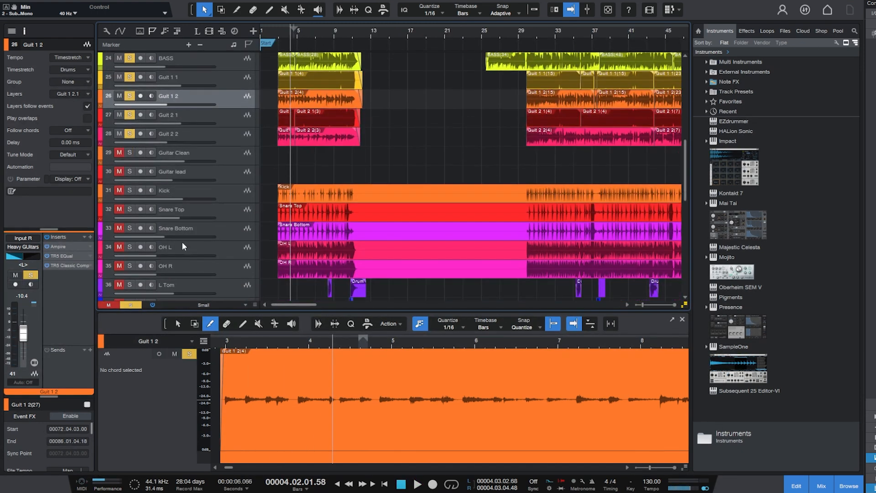
{"action": "left_click_drag", "start_coordinate": [130, 122], "coordinate": [129, 274]}
{"action": "key", "text": "space"}
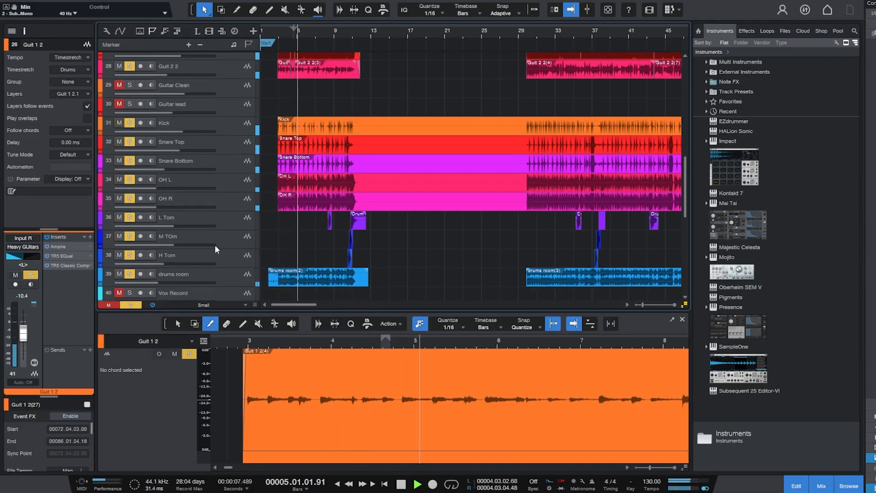
{"action": "left_click", "coordinate": [130, 273]}
{"action": "key", "text": "space"}
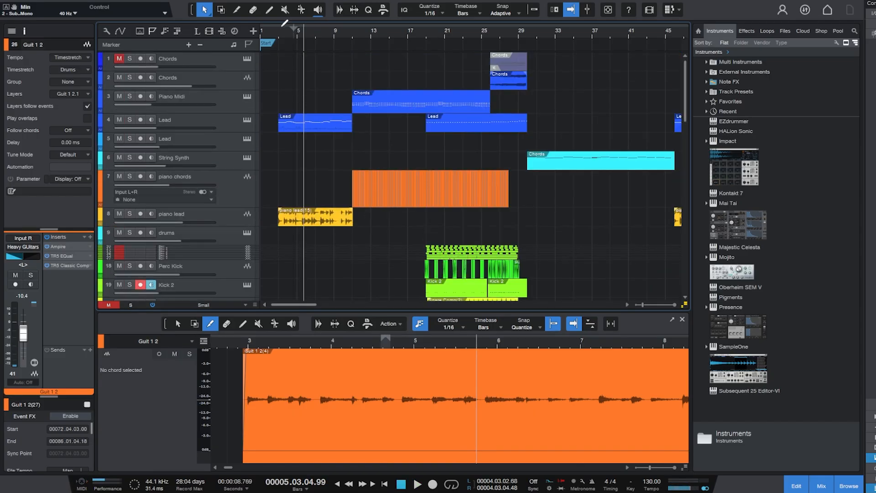
Solo the piano lead track and increase its track height for a larger waveform around bar 3.
{"action": "left_click_drag", "start_coordinate": [284, 31], "coordinate": [321, 57]}
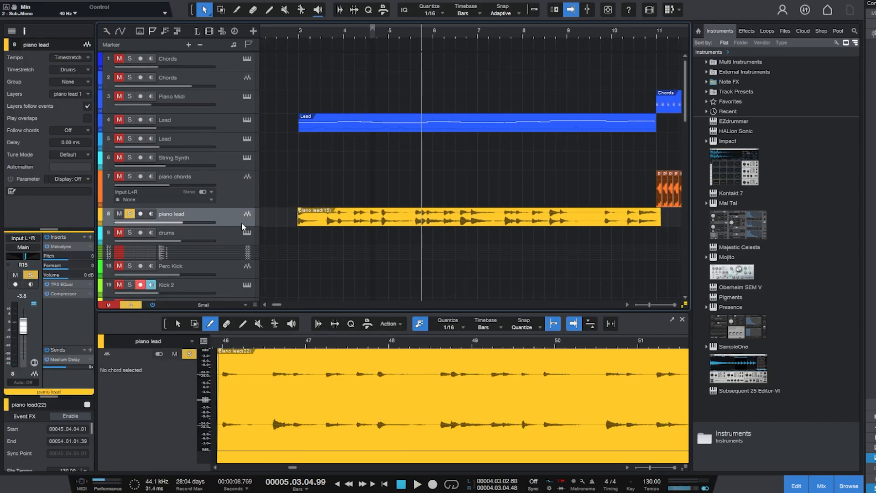
{"action": "left_click_drag", "start_coordinate": [244, 227], "coordinate": [249, 232]}
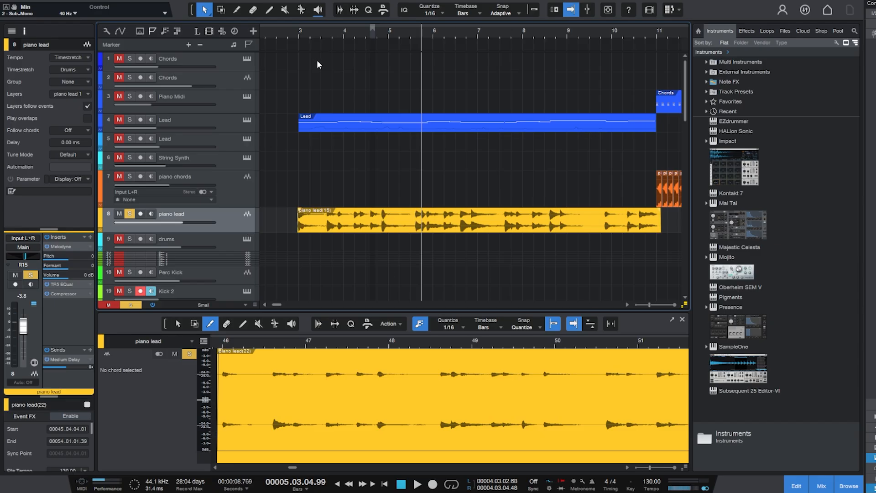
{"action": "left_click", "coordinate": [296, 32]}
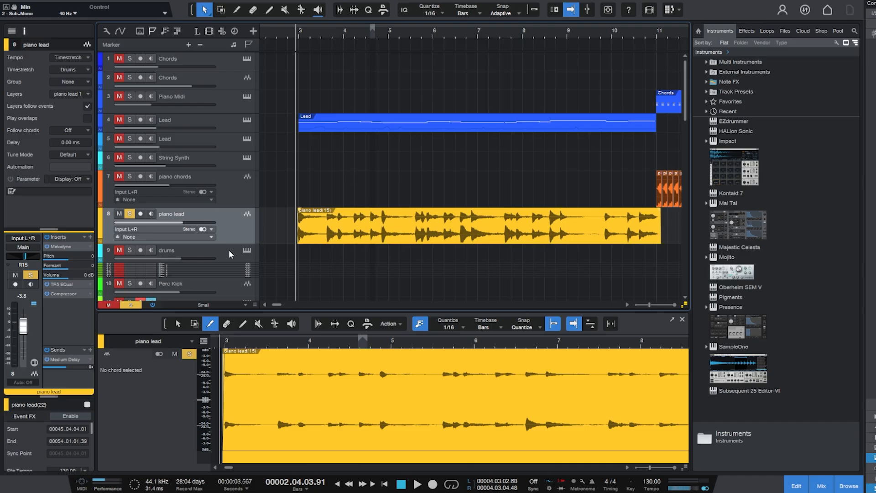
{"action": "left_click_drag", "start_coordinate": [236, 244], "coordinate": [237, 249]}
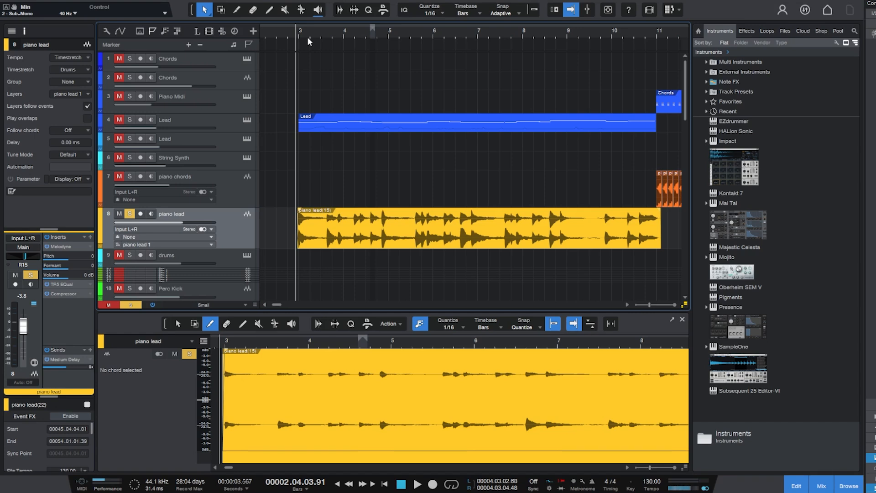
Play the soloed piano lead track from just before bar 3 and stop in bar 6.
{"action": "left_click_drag", "start_coordinate": [312, 33], "coordinate": [321, 52]}
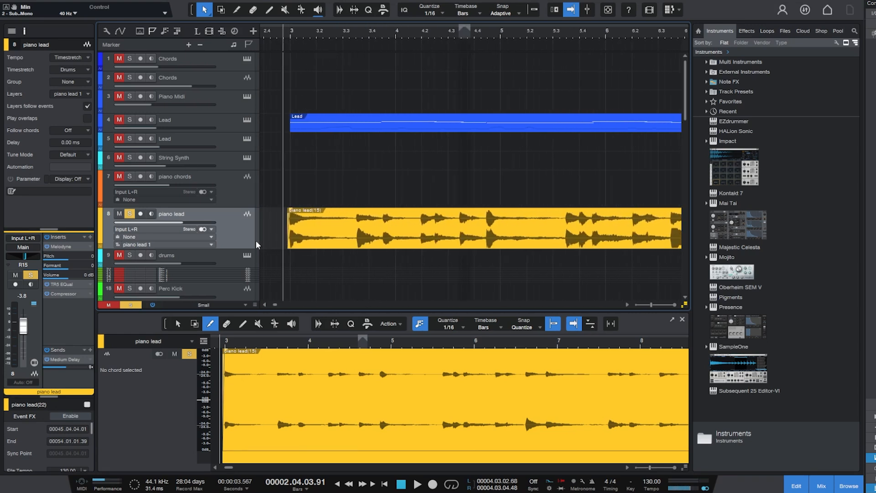
{"action": "left_click_drag", "start_coordinate": [325, 32], "coordinate": [327, 51]}
{"action": "left_click", "coordinate": [47, 247]}
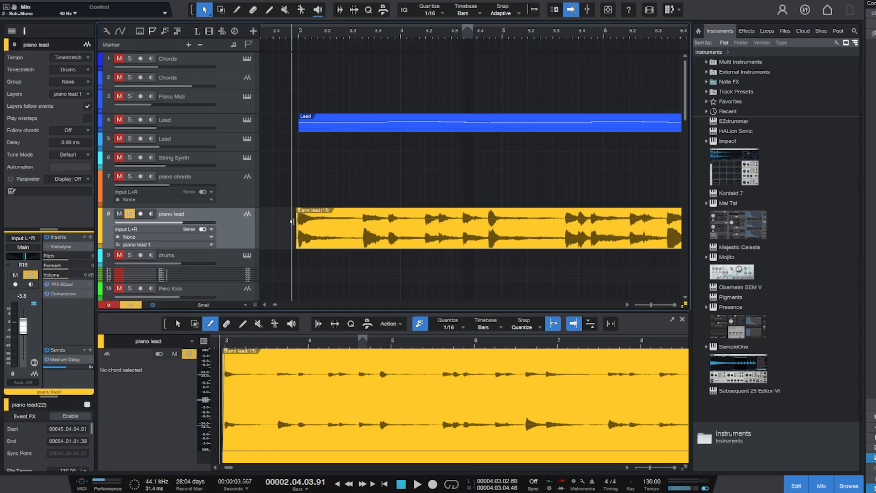
{"action": "left_click", "coordinate": [240, 233]}
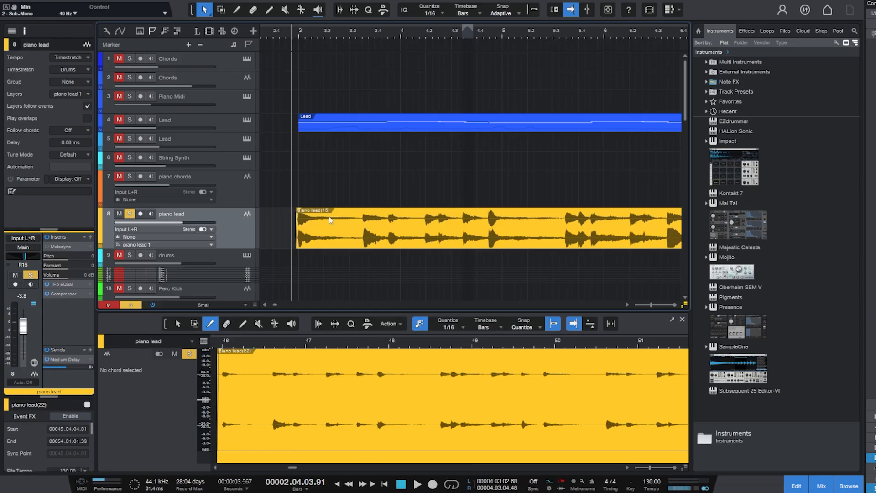
{"action": "key", "text": "space"}
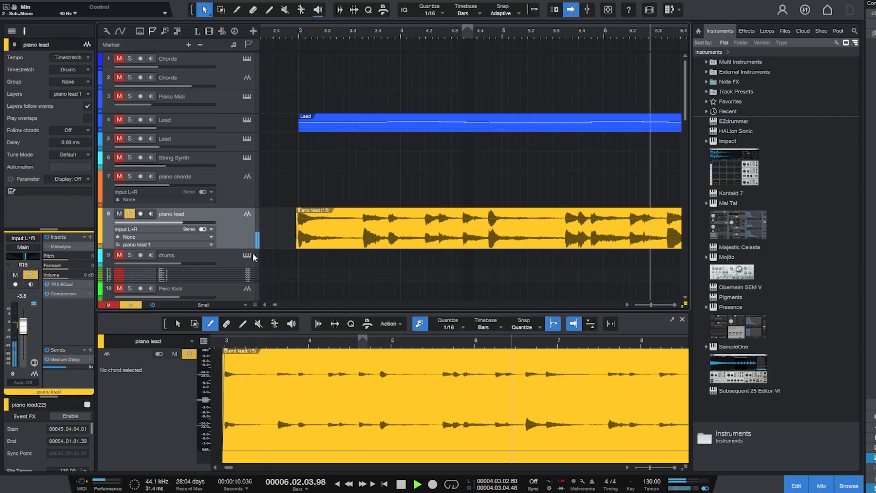
{"action": "key", "text": "space"}
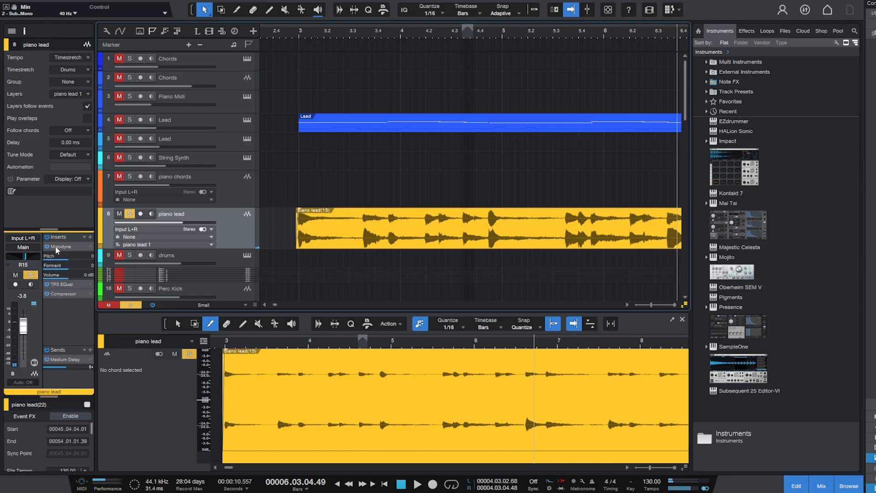
Open the Melodyne insert on the piano lead track, examine its note edits, and close the plug-in.
{"action": "left_click", "coordinate": [62, 247]}
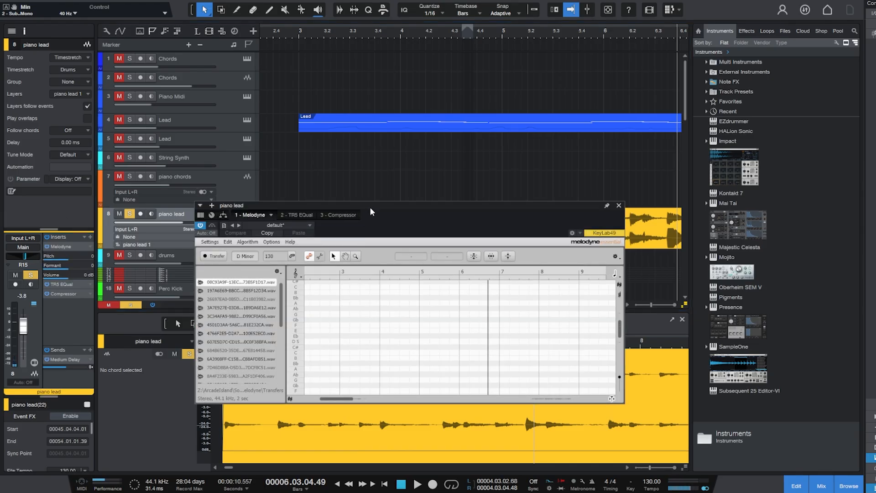
{"action": "left_click_drag", "start_coordinate": [354, 211], "coordinate": [356, 281]}
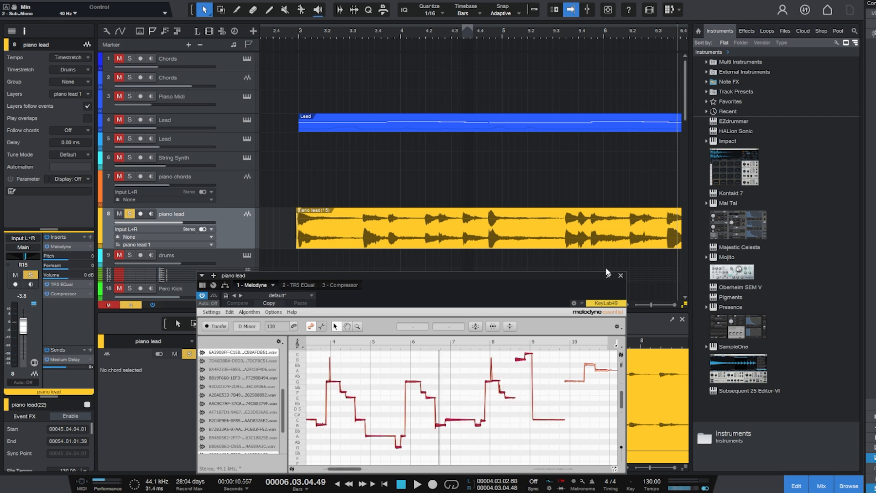
{"action": "left_click", "coordinate": [620, 275]}
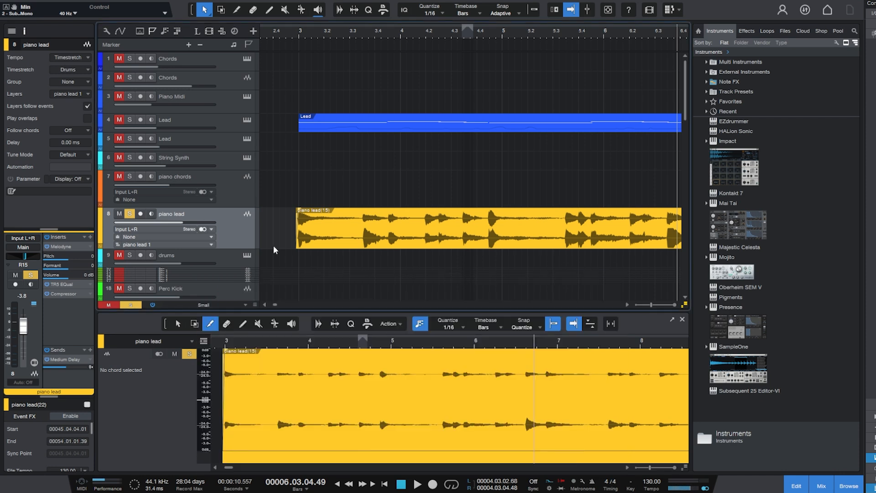
{"action": "left_click", "coordinate": [395, 241]}
{"action": "right_click", "coordinate": [406, 234]}
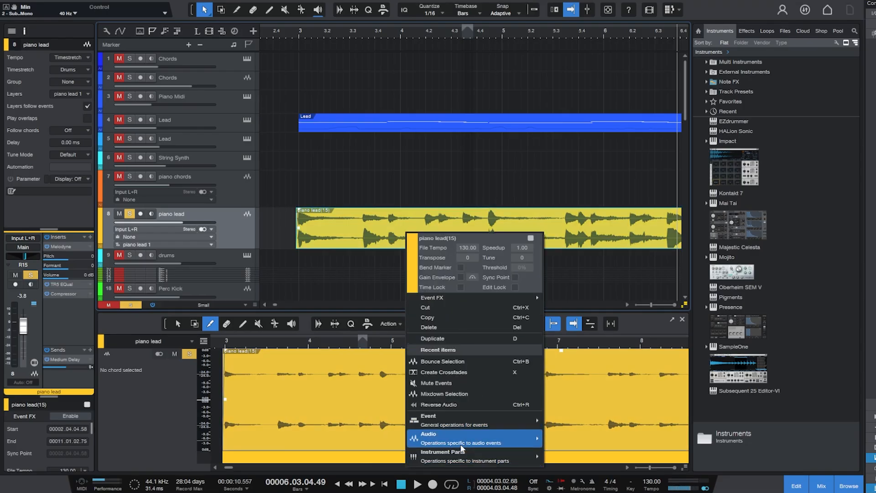
{"action": "left_click", "coordinate": [310, 177]}
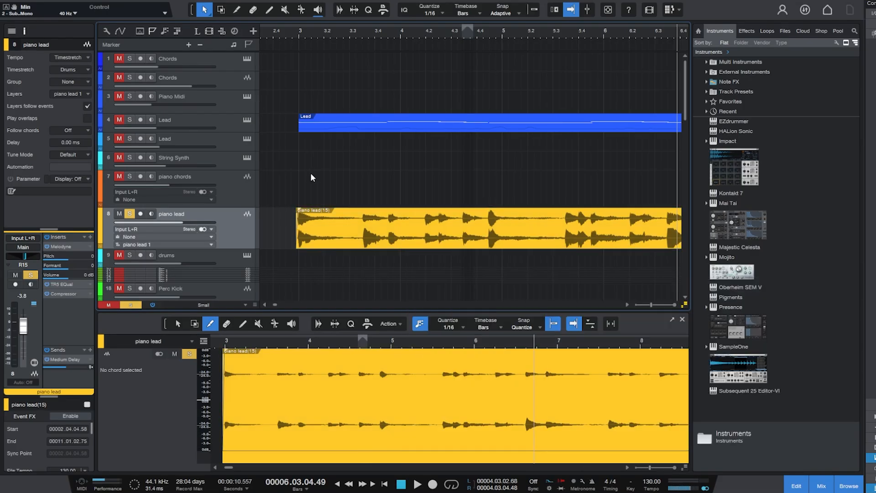
Replay the soloed piano lead from the end of bar 2 and stop in bar 6.
{"action": "left_click", "coordinate": [289, 34]}
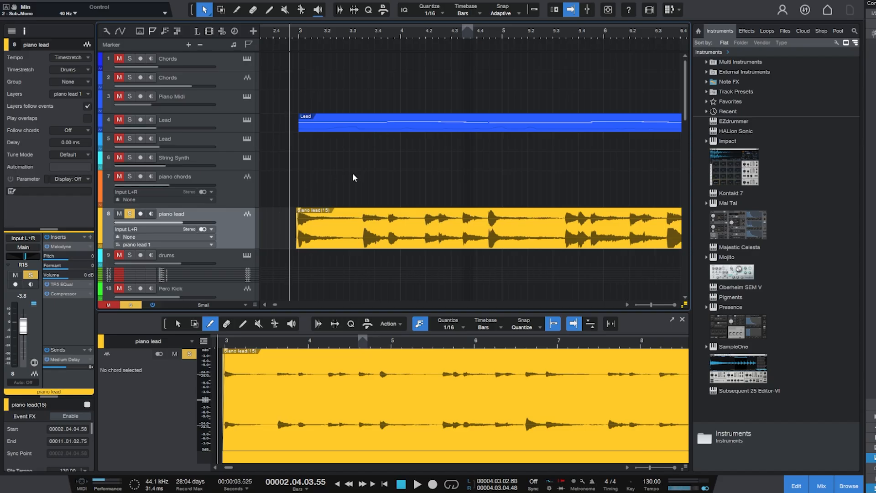
{"action": "key", "text": "space"}
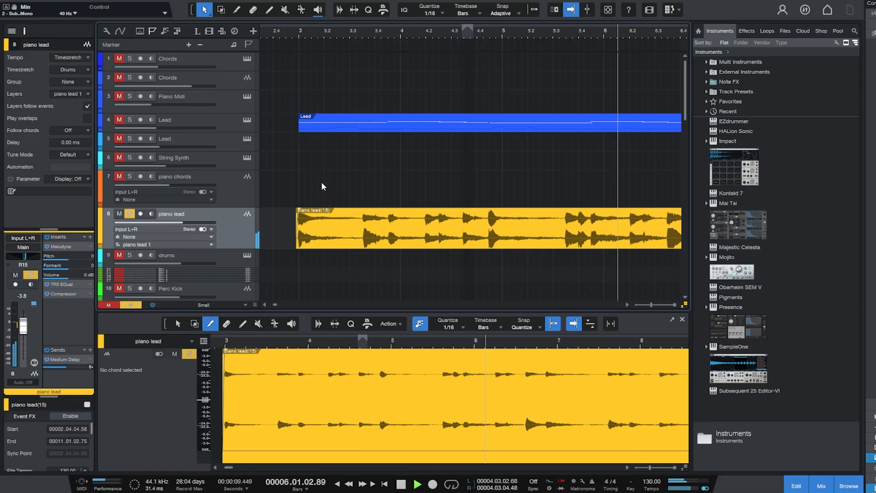
{"action": "key", "text": "space"}
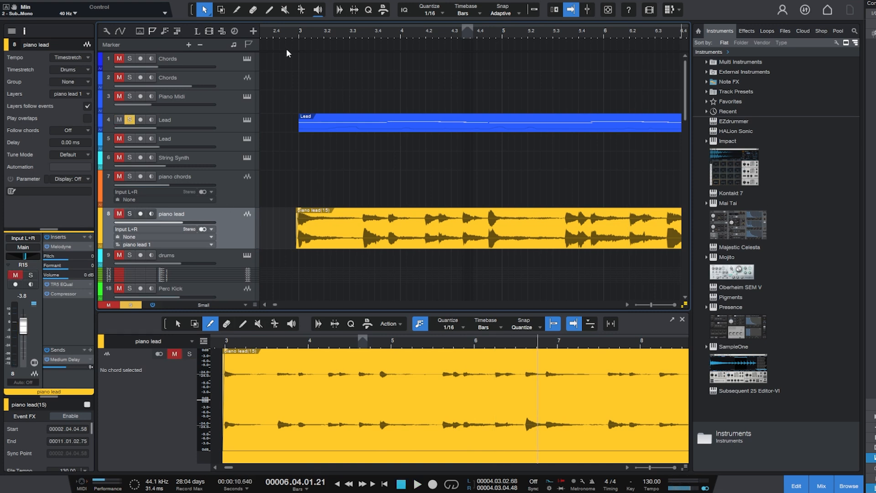
Solo the Lead instrument track (track 4) alone, play it from just before bar 3 and stop in bar 5.
{"action": "left_click", "coordinate": [295, 37]}
{"action": "left_click", "coordinate": [230, 120]}
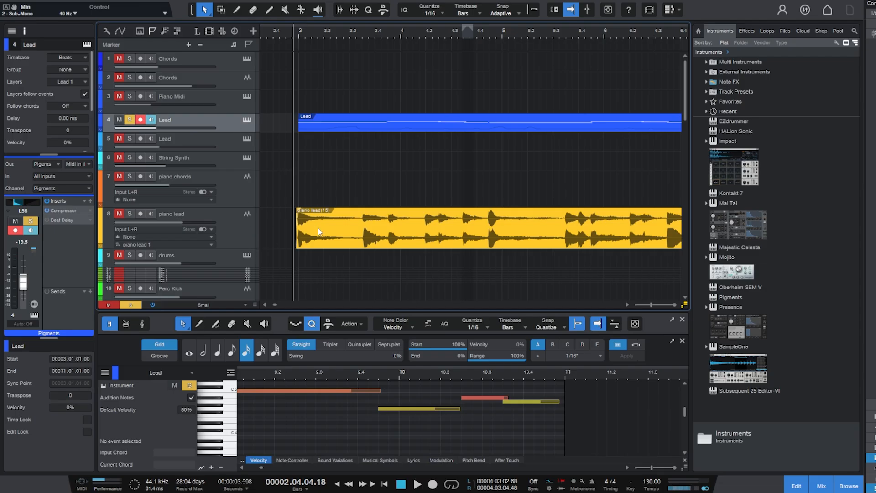
{"action": "left_click", "coordinate": [240, 232]}
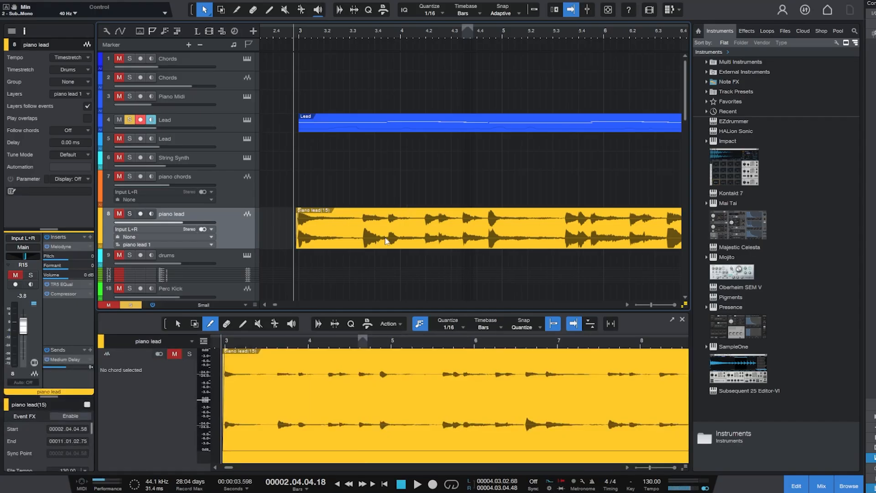
{"action": "left_click", "coordinate": [205, 114]}
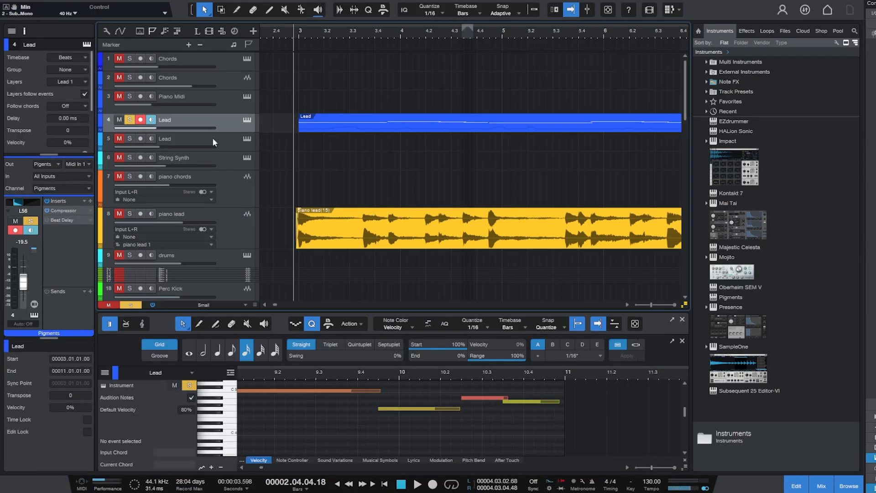
{"action": "key", "text": "space"}
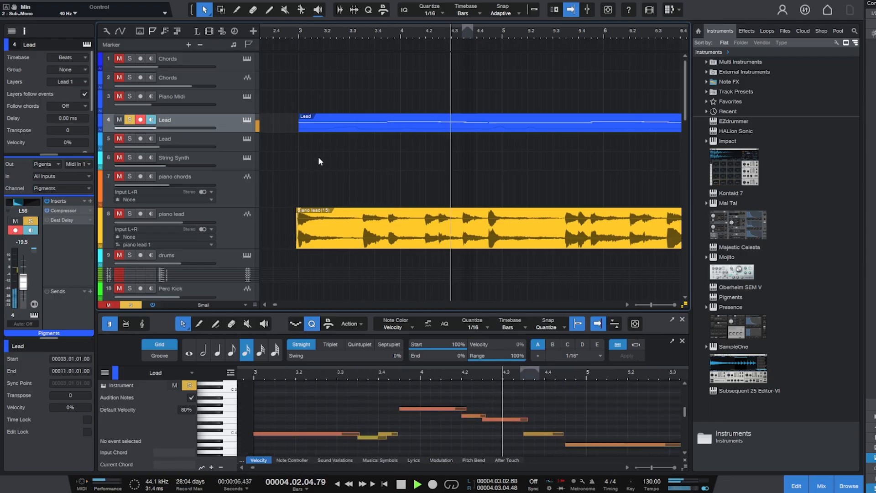
{"action": "key", "text": "space"}
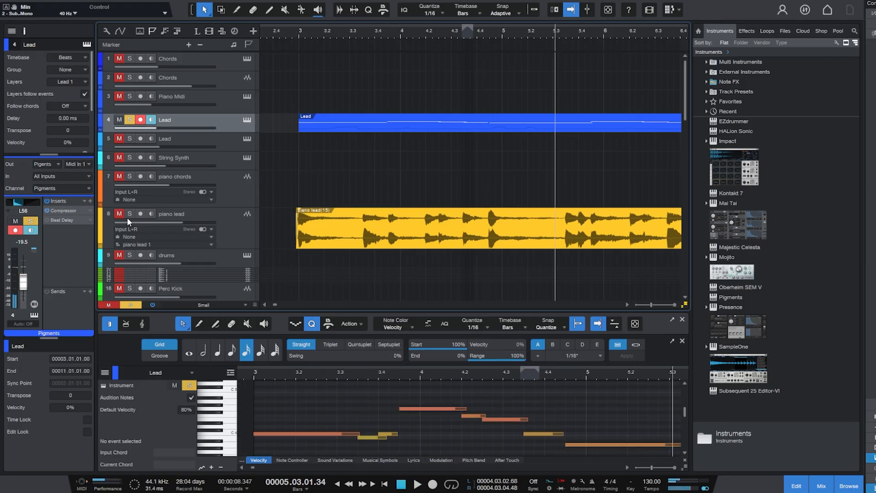
Play the soloed Lead and piano lead together from just before bar 3, then clear the solos and play all tracks from bar 9 into bar 11.
{"action": "left_click", "coordinate": [288, 33]}
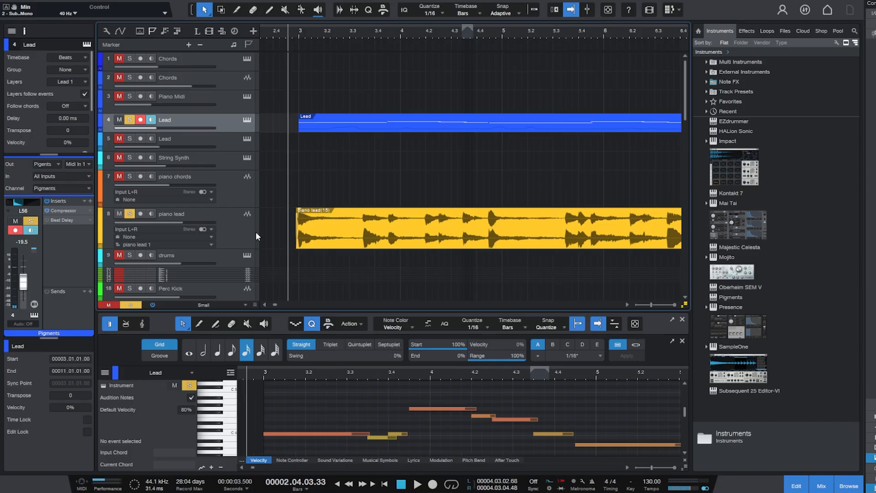
{"action": "left_click", "coordinate": [240, 232]}
{"action": "key", "text": "space"}
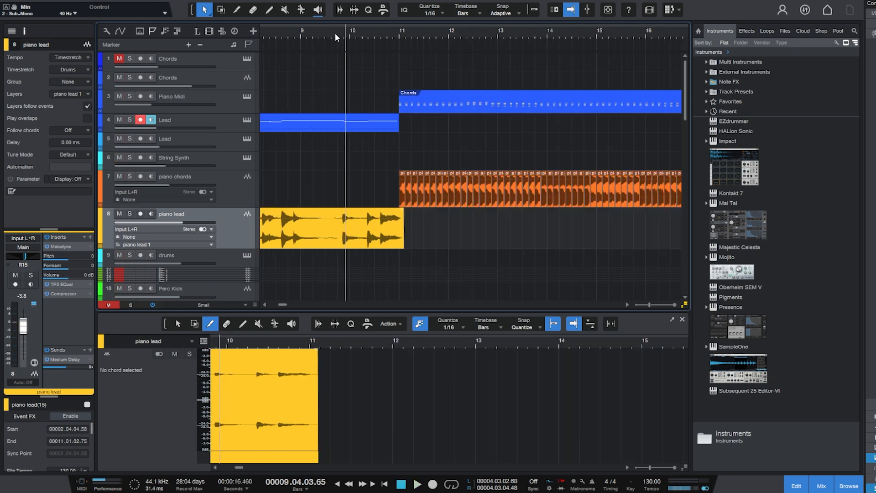
{"action": "left_click", "coordinate": [330, 34]}
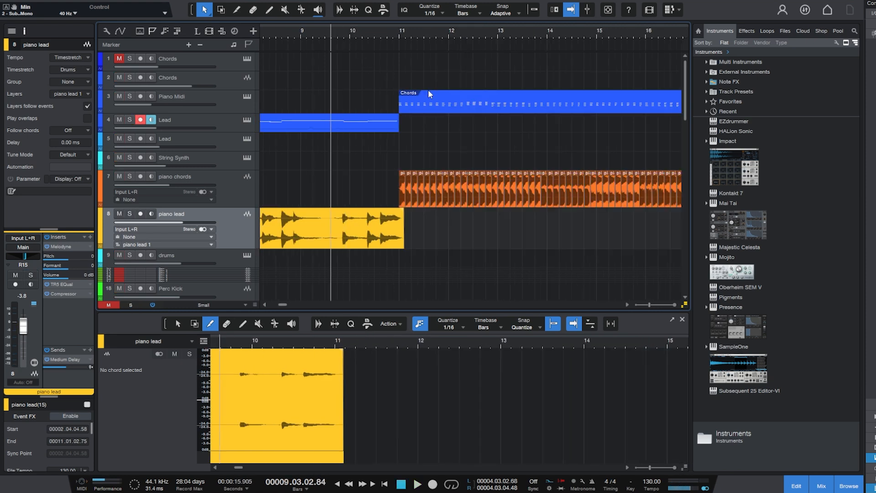
{"action": "key", "text": "space"}
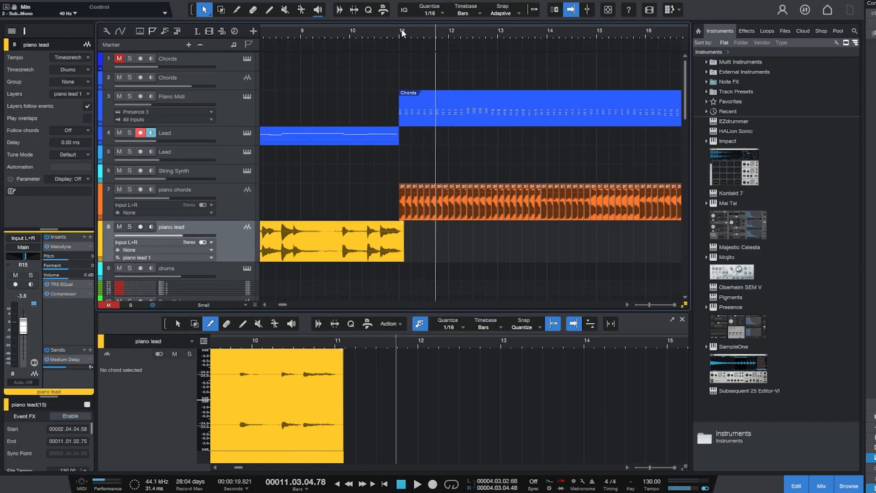
Move the playhead to bar 11, solo and select the Piano Midi track, and increase its track height.
{"action": "left_click", "coordinate": [402, 32]}
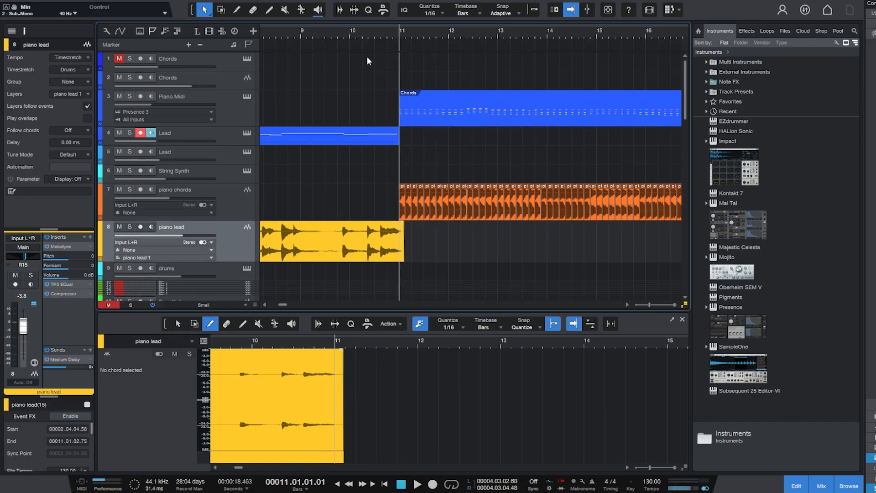
{"action": "left_click", "coordinate": [129, 96]}
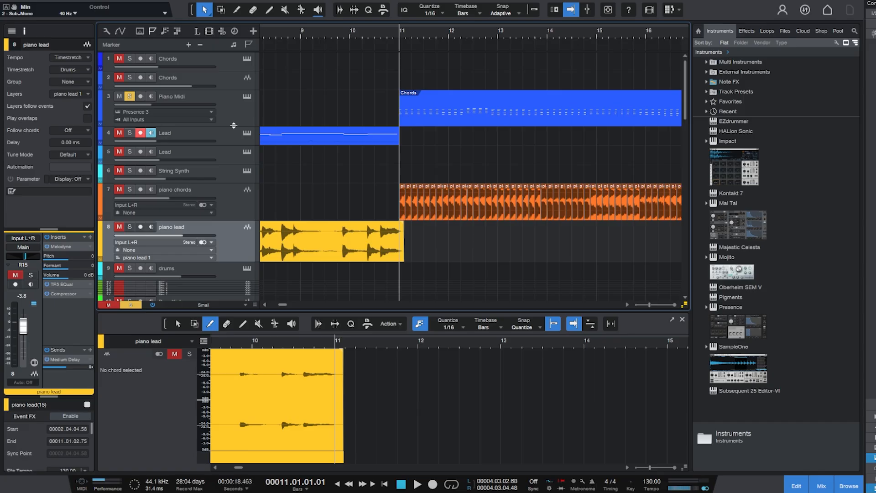
{"action": "left_click_drag", "start_coordinate": [233, 125], "coordinate": [233, 133]}
{"action": "left_click", "coordinate": [233, 123]}
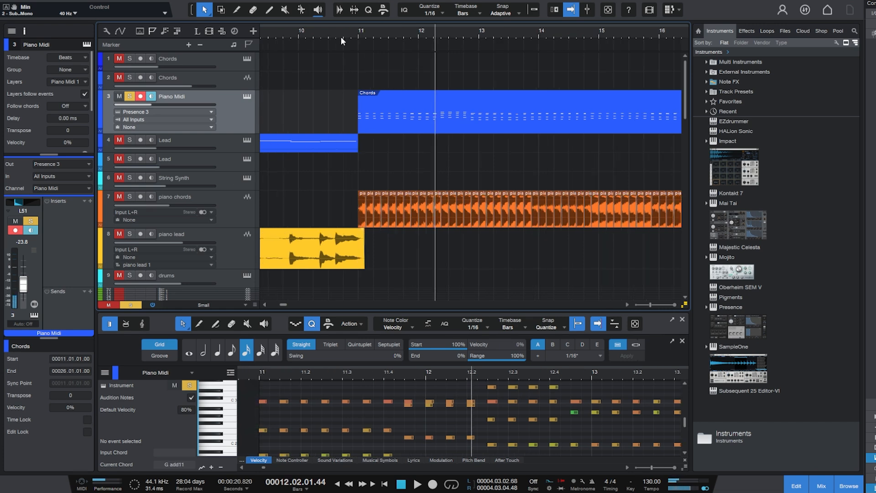
Raise the Piano Midi volume to -2.2 dB and play the soloed track from just before bar 11 to bar 14.
{"action": "left_click", "coordinate": [354, 35]}
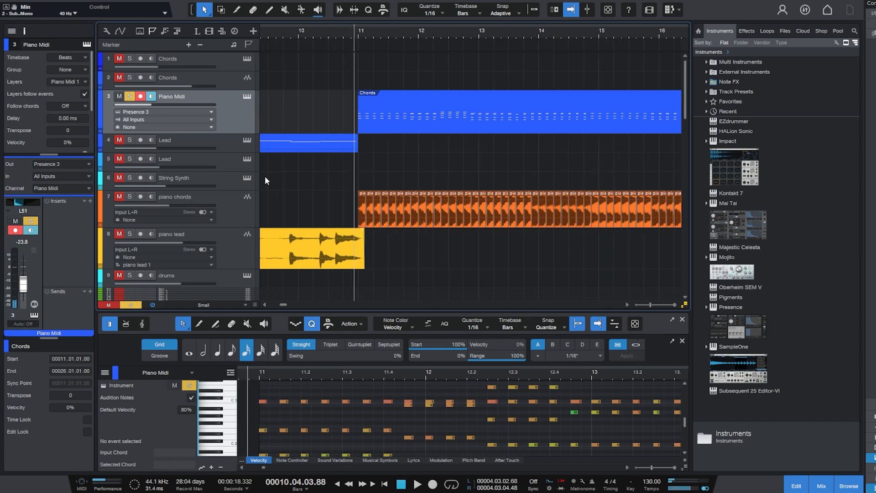
{"action": "left_click_drag", "start_coordinate": [27, 275], "coordinate": [37, 267]}
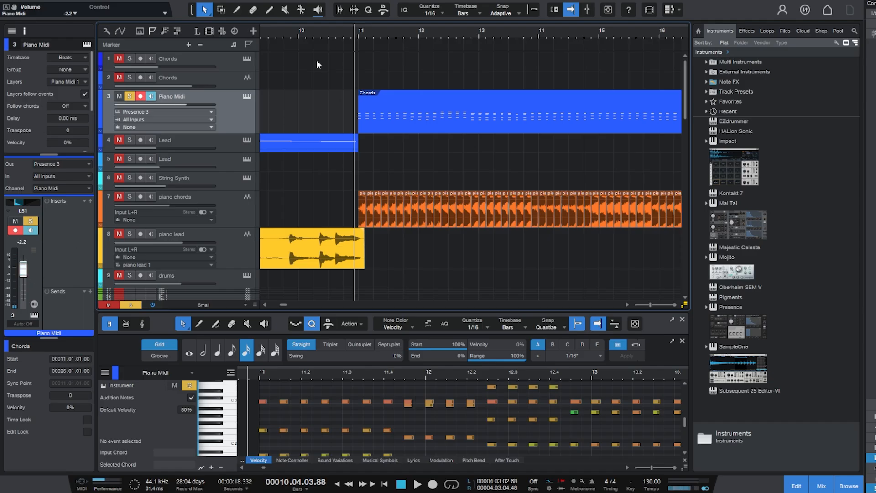
{"action": "key", "text": "space"}
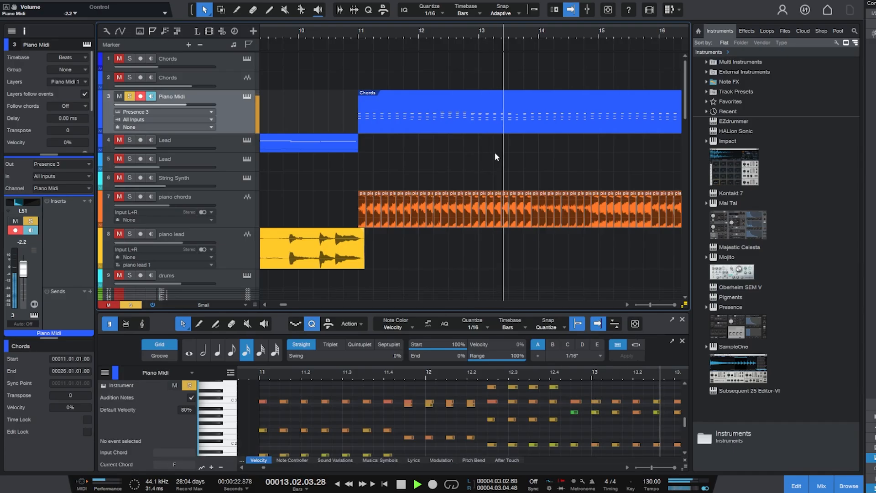
{"action": "key", "text": "space"}
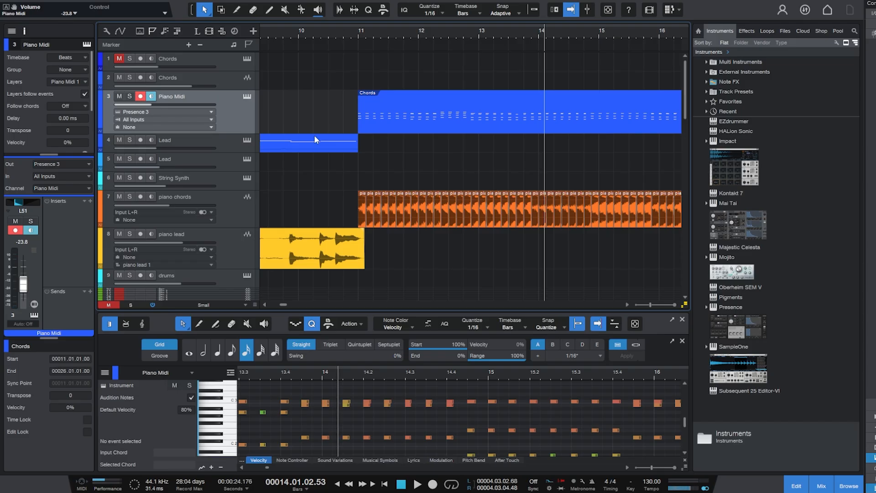
Select and solo the piano chords track and play its sliced audio from just before bar 11 into bar 14.
{"action": "left_click", "coordinate": [244, 209]}
{"action": "left_click", "coordinate": [354, 30]}
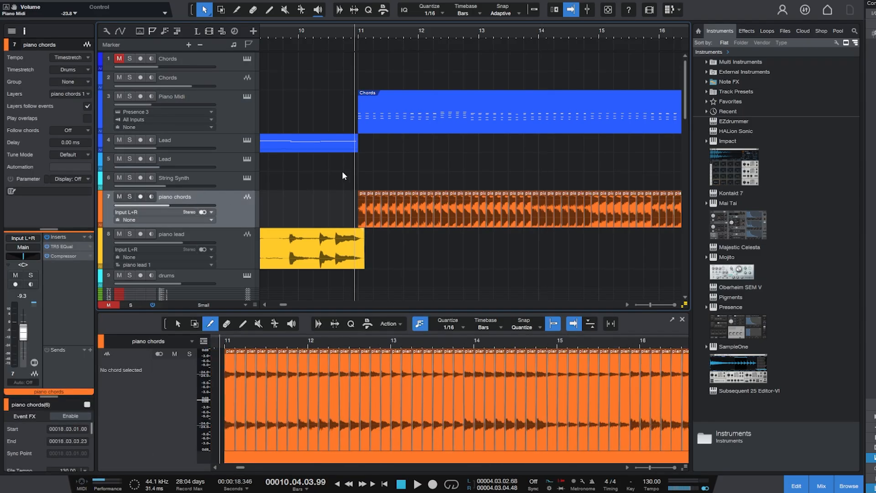
{"action": "left_click", "coordinate": [130, 196]}
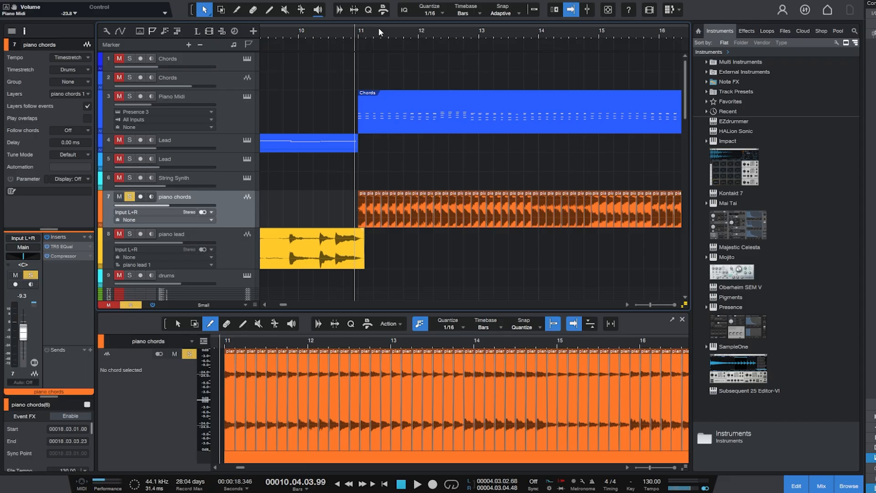
{"action": "key", "text": "e"}
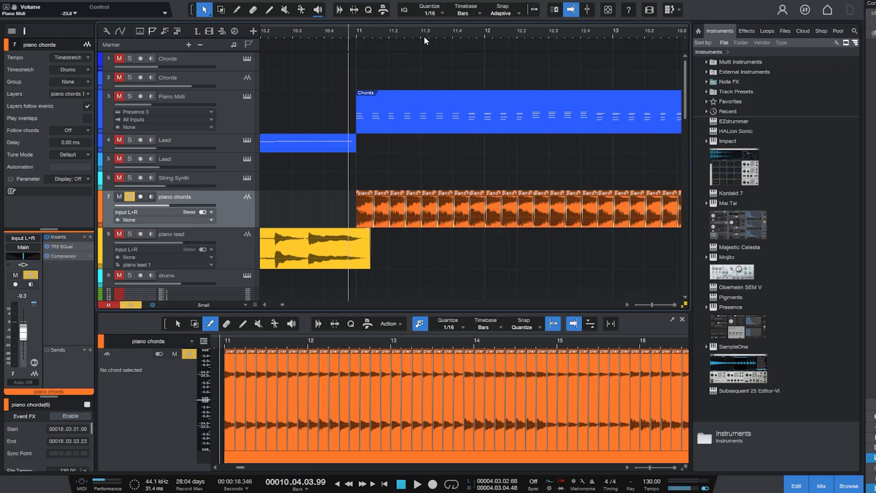
{"action": "key", "text": "w"}
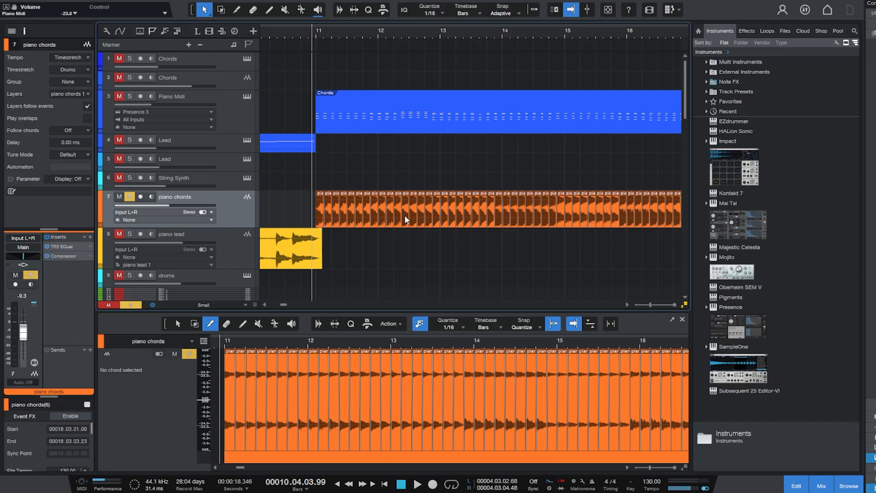
{"action": "left_click_drag", "start_coordinate": [503, 34], "coordinate": [452, 52]}
{"action": "left_click_drag", "start_coordinate": [338, 40], "coordinate": [362, 19]}
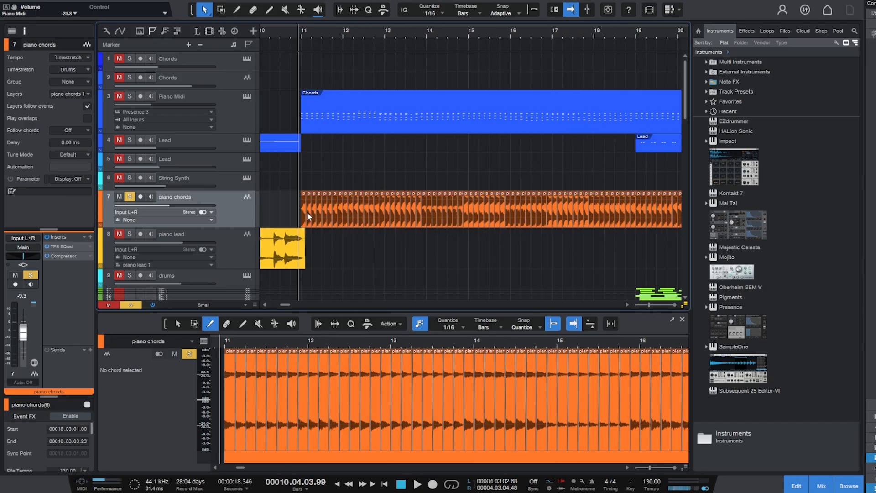
{"action": "left_click_drag", "start_coordinate": [438, 36], "coordinate": [404, 27]}
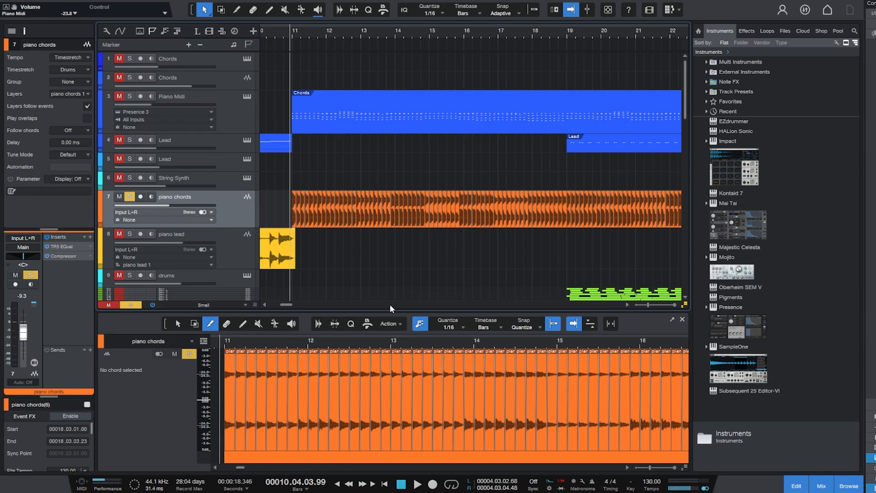
{"action": "key", "text": "space"}
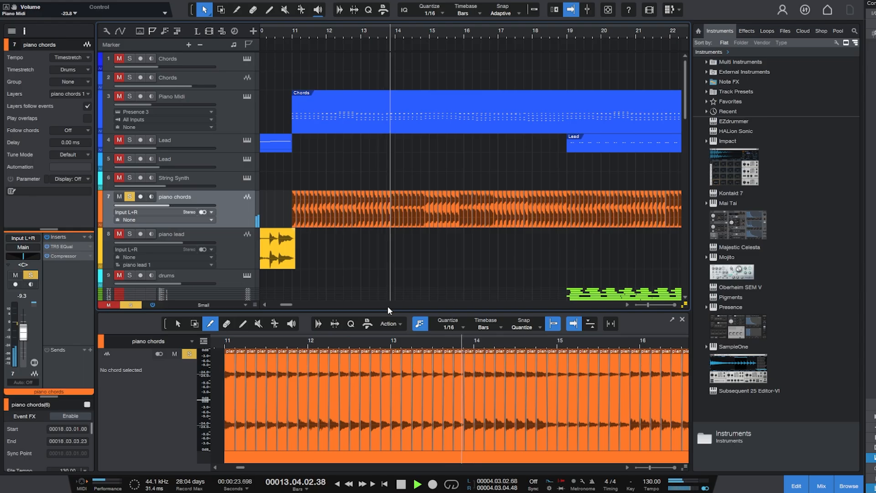
Solo Piano Midi alongside piano chords and play both tracks together from just before bar 11.
{"action": "left_click", "coordinate": [129, 97]}
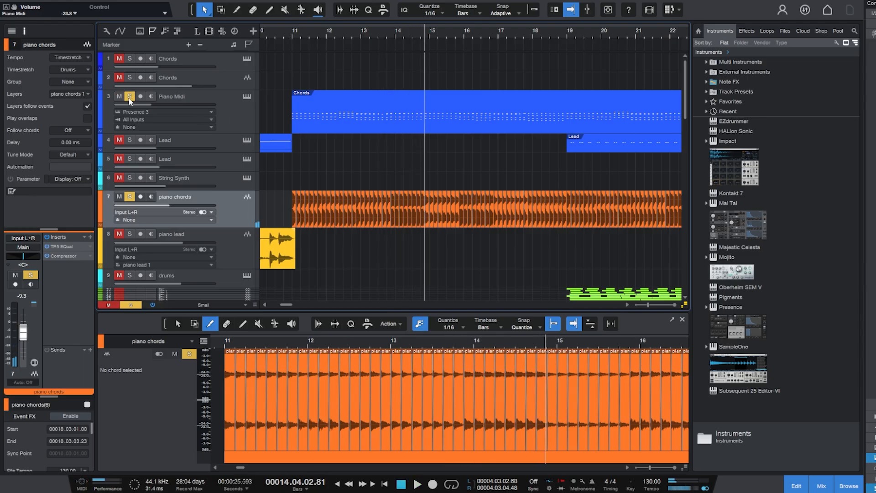
{"action": "left_click", "coordinate": [283, 34]}
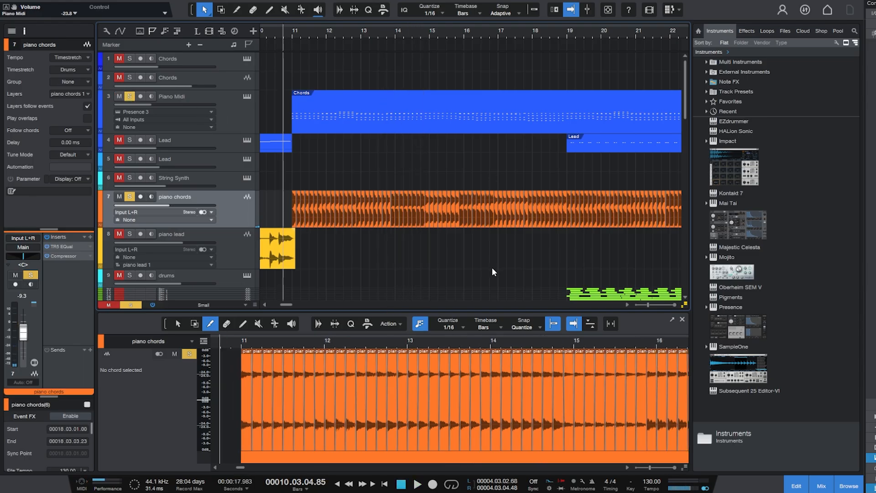
{"action": "key", "text": "space"}
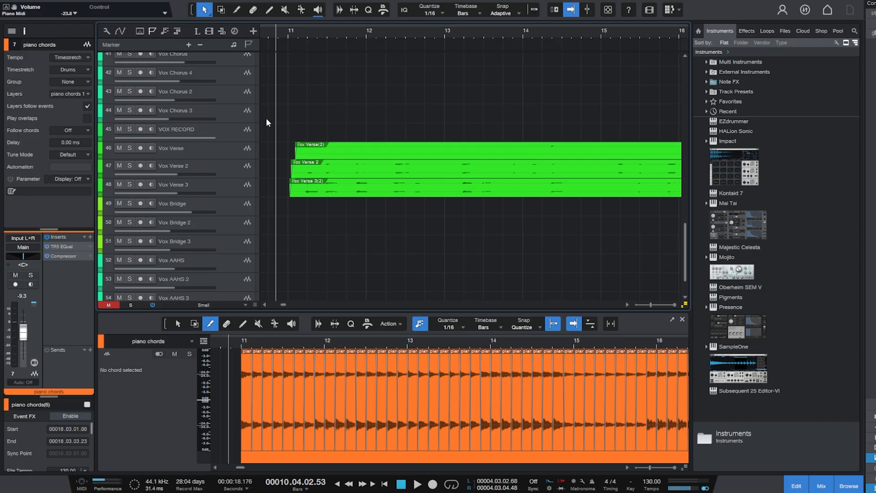
Find and solo the Vox Verse track, play it from the start of its event in bar 11, and stop at the end of bar 12.
{"action": "scroll", "coordinate": [294, 137], "scroll_direction": "down", "scroll_amount": 3}
{"action": "scroll", "coordinate": [292, 124], "scroll_direction": "up", "scroll_amount": 2}
{"action": "left_click", "coordinate": [130, 101]}
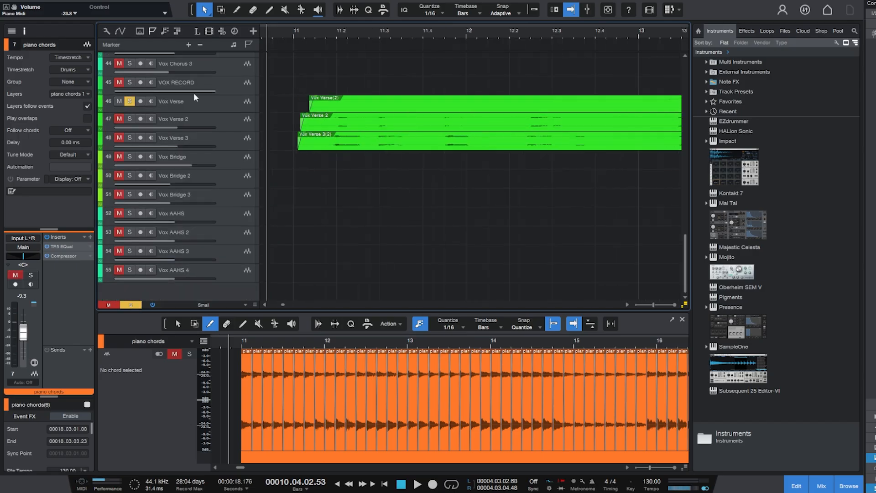
{"action": "left_click", "coordinate": [206, 101]}
{"action": "left_click", "coordinate": [308, 30]}
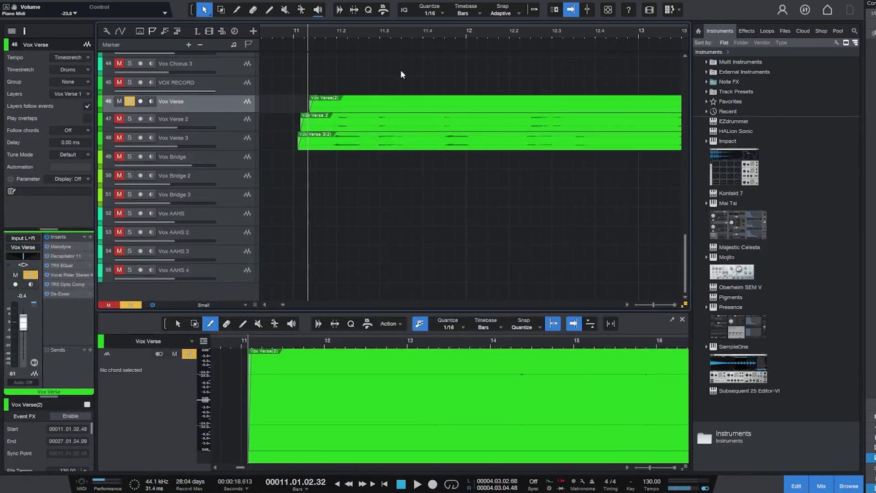
{"action": "key", "text": "space"}
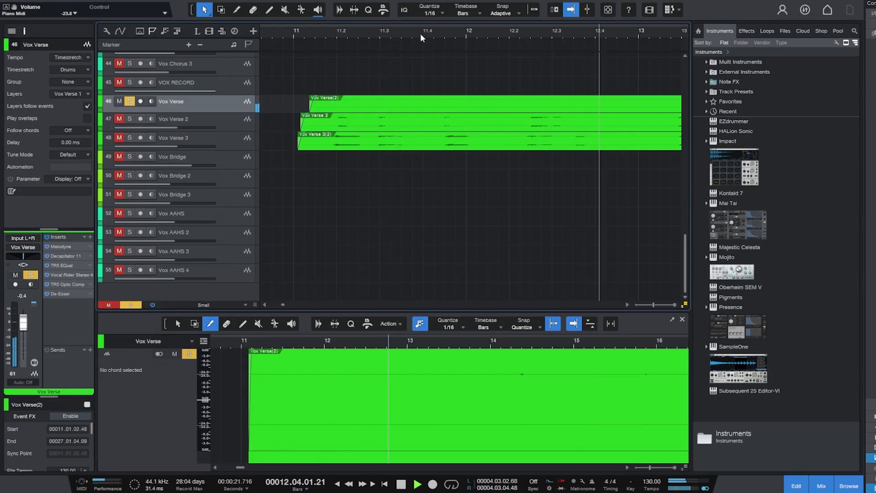
{"action": "left_click_drag", "start_coordinate": [420, 33], "coordinate": [411, 20]}
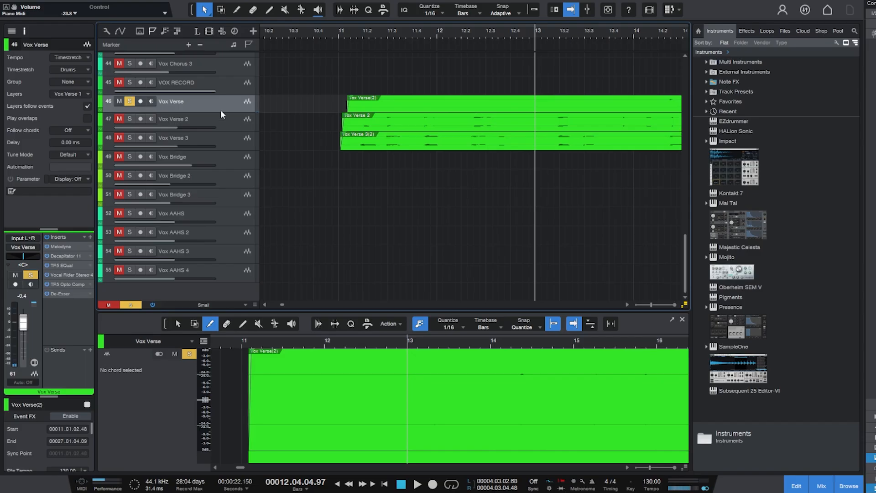
Solo Vox Verse 2 and Vox Verse 3 together and play both backing vocals from the start of bar 11.
{"action": "mouse_move", "coordinate": [214, 111]}
{"action": "left_mouse_down"}
{"action": "mouse_move", "coordinate": [213, 151]}
{"action": "mouse_move", "coordinate": [216, 117]}
{"action": "left_mouse_up"}
{"action": "left_click", "coordinate": [223, 129]}
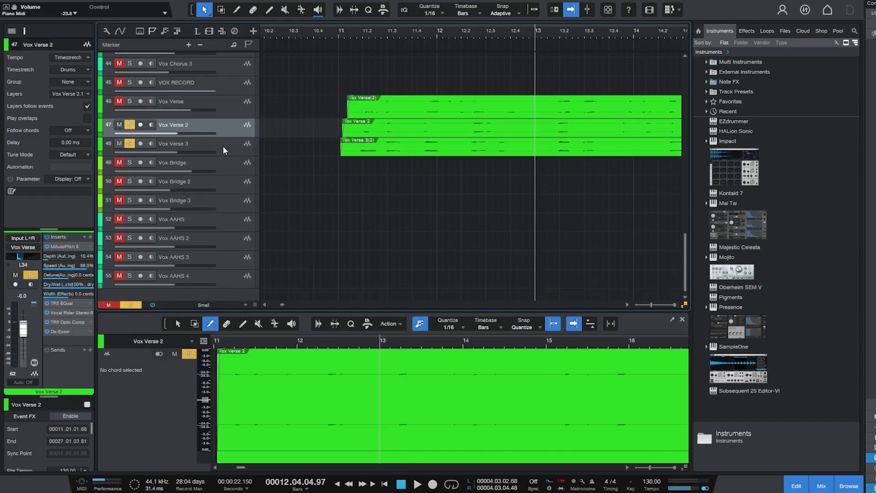
{"action": "left_click", "coordinate": [226, 147]}
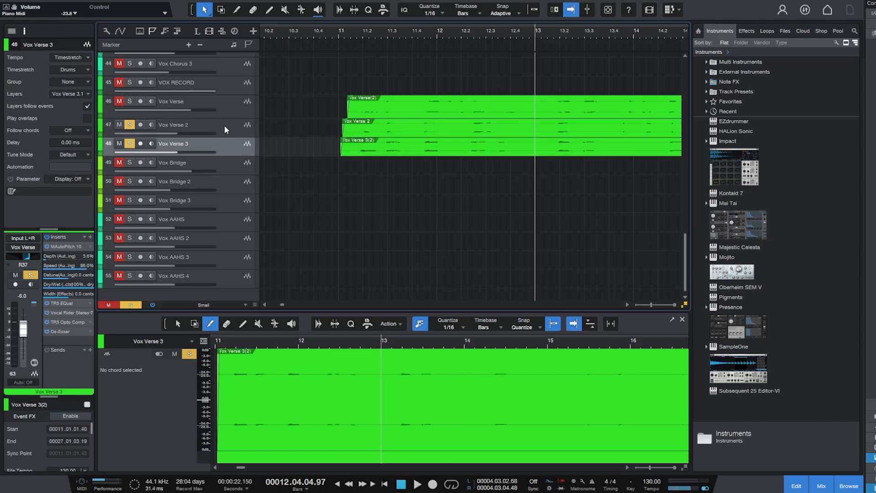
{"action": "left_click", "coordinate": [350, 32]}
{"action": "key", "text": "space"}
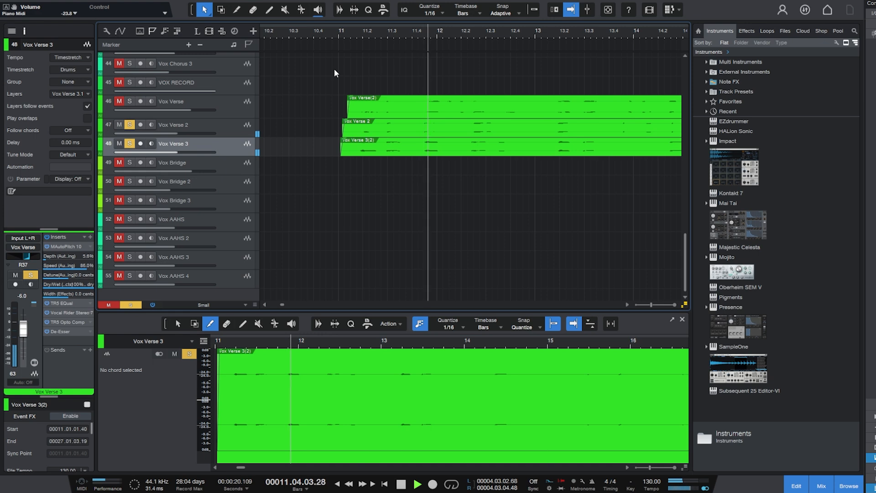
Solo Vox Verse alongside Vox Verse 2 and Vox Verse 3, and select all three tracks with the playhead back at bar 11.
{"action": "left_click", "coordinate": [119, 101]}
{"action": "left_click", "coordinate": [129, 102]}
{"action": "key", "text": "space"}
{"action": "left_click", "coordinate": [341, 29]}
{"action": "left_click", "coordinate": [208, 105], "text": "shift"}
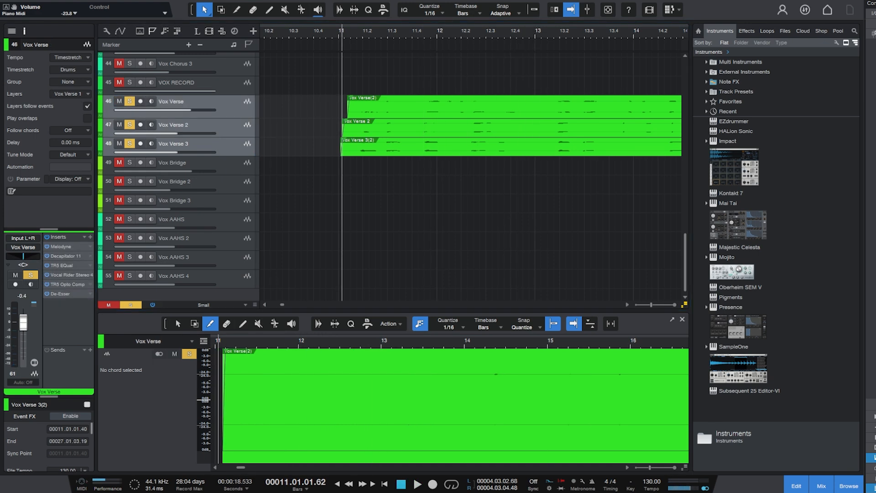
{"action": "key", "text": "F3"}
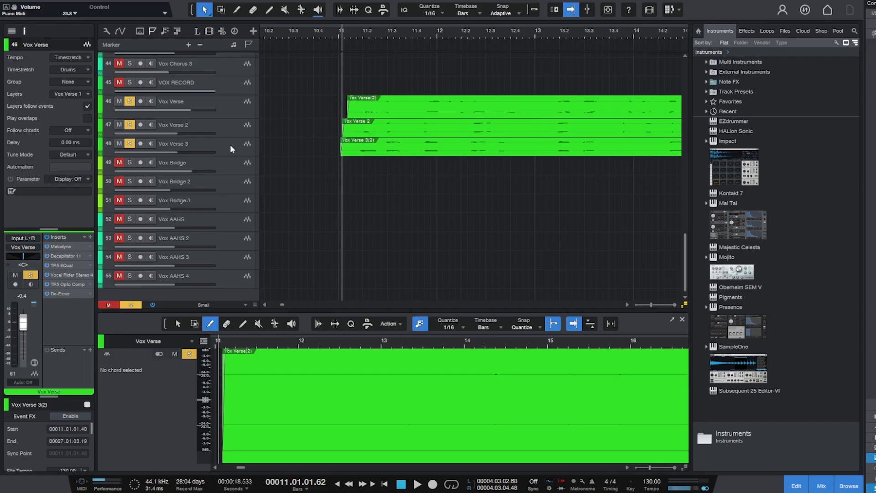
Play the three soloed verse vocals together from bar 11 into bar 13, stop, and clear their solos.
{"action": "left_click", "coordinate": [230, 144]}
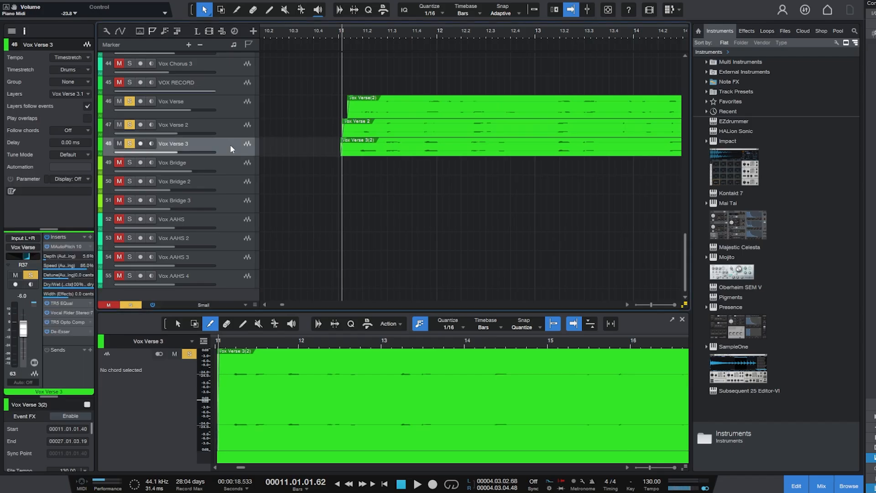
{"action": "key", "text": "space"}
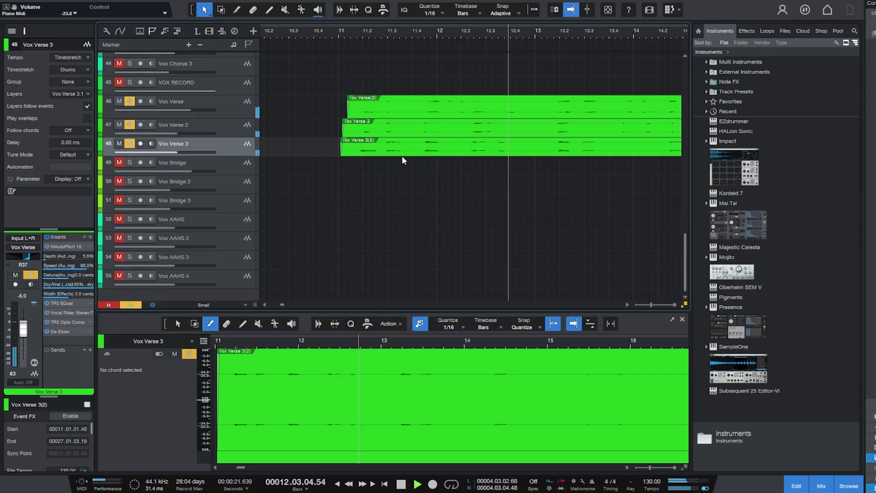
{"action": "key", "text": "space"}
{"action": "left_click", "coordinate": [130, 144]}
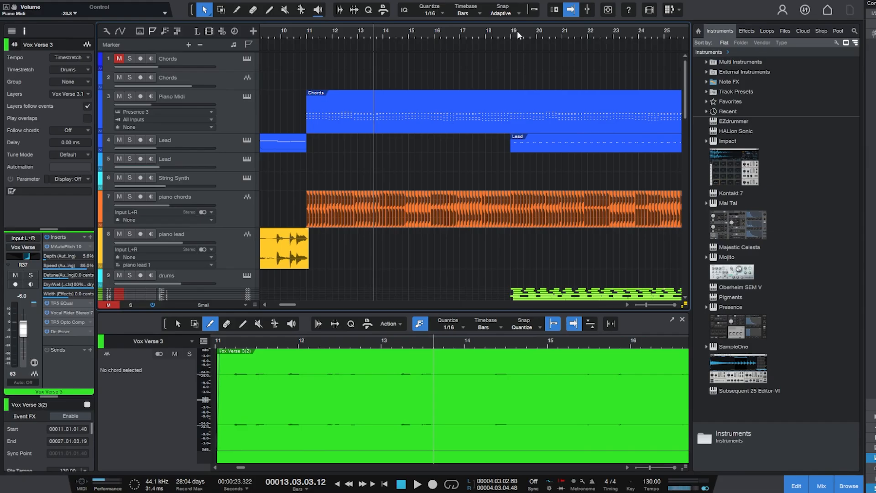
Place the playhead just before bar 19 and solo only the Perc Kick track.
{"action": "left_click_drag", "start_coordinate": [517, 32], "coordinate": [460, 45]}
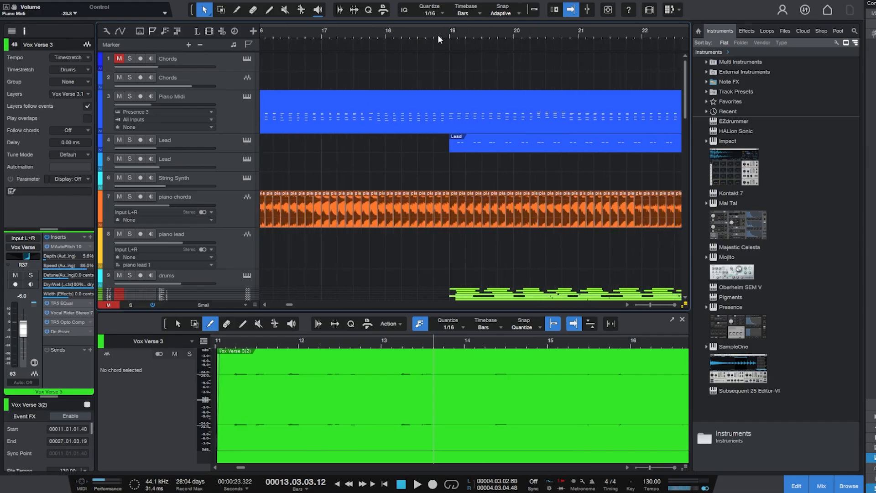
{"action": "left_click", "coordinate": [439, 35]}
{"action": "scroll", "coordinate": [490, 71], "scroll_direction": "down", "scroll_amount": 7}
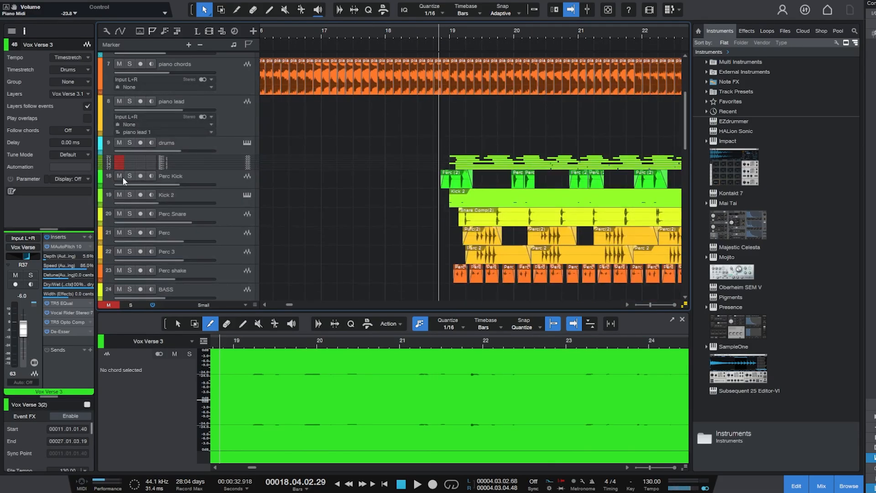
{"action": "left_click_drag", "start_coordinate": [130, 175], "coordinate": [130, 251]}
{"action": "left_click", "coordinate": [130, 271]}
{"action": "left_click", "coordinate": [207, 174]}
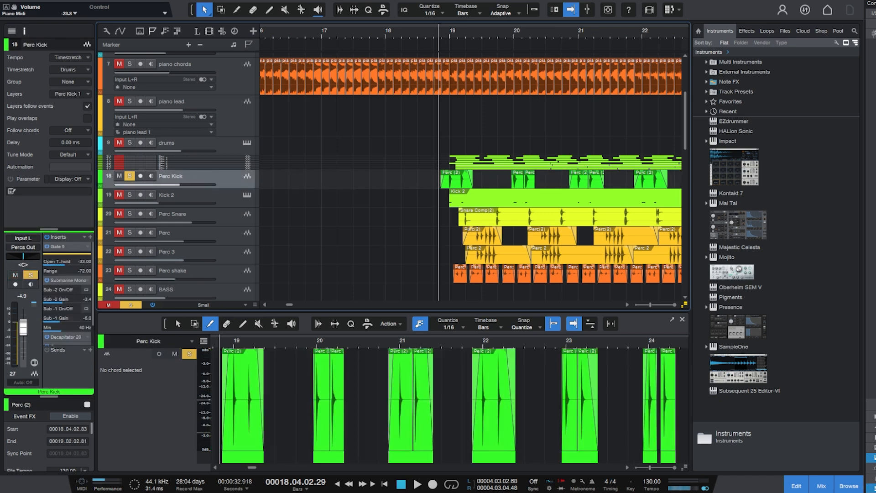
{"action": "left_click_drag", "start_coordinate": [455, 31], "coordinate": [413, 35]}
{"action": "left_click_drag", "start_coordinate": [220, 188], "coordinate": [222, 191]}
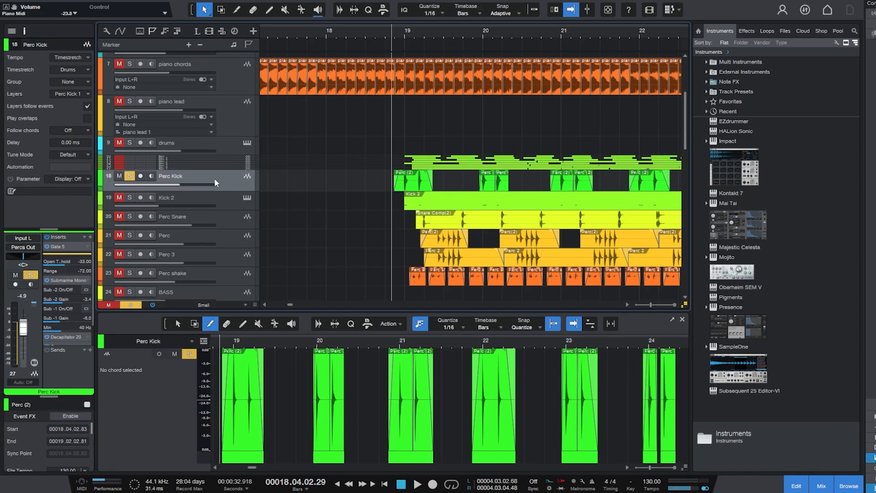
Collapse the Gate 5 and Submarine Mono insert parameters on Perc Kick and play the soloed track from just before bar 19.
{"action": "left_click", "coordinate": [89, 246]}
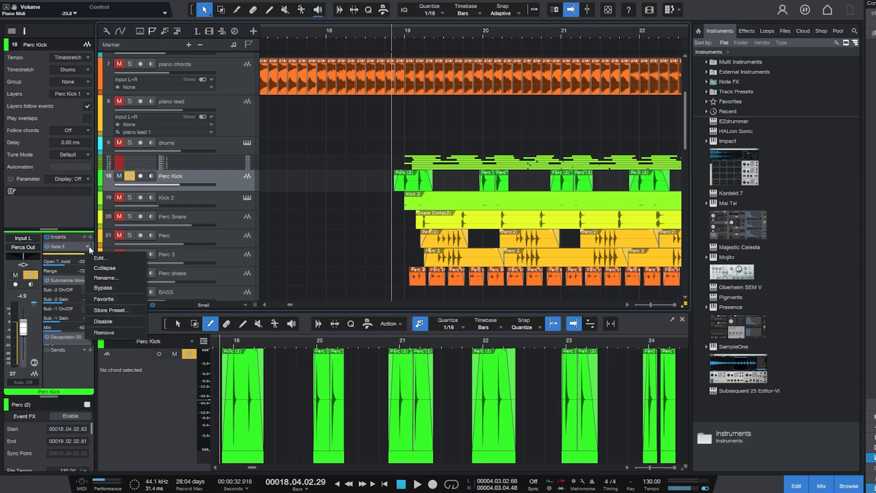
{"action": "left_click", "coordinate": [104, 268]}
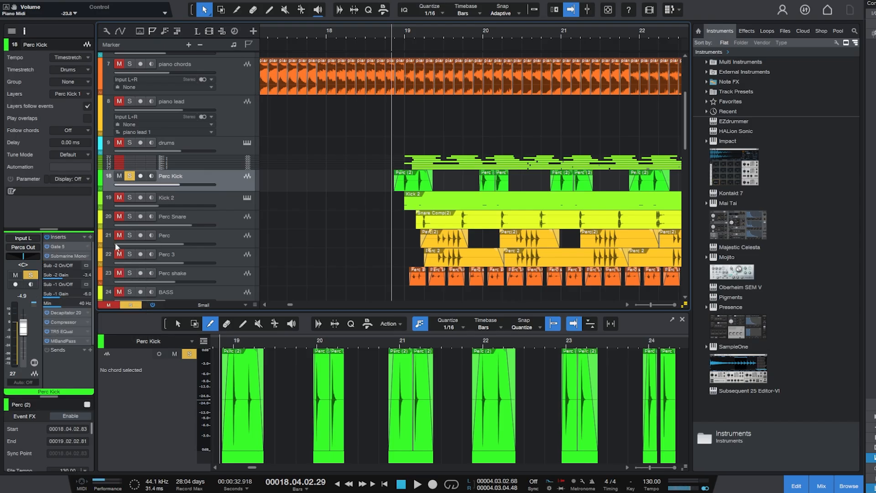
{"action": "left_click", "coordinate": [87, 256]}
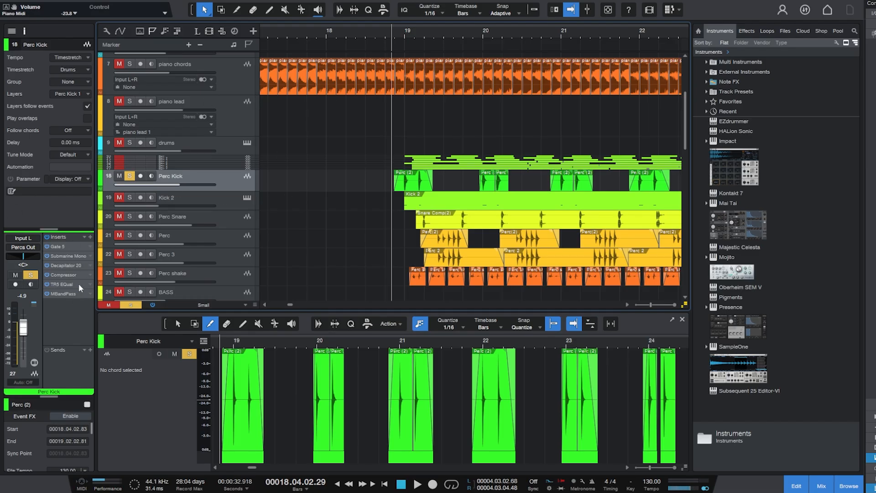
{"action": "key", "text": "space"}
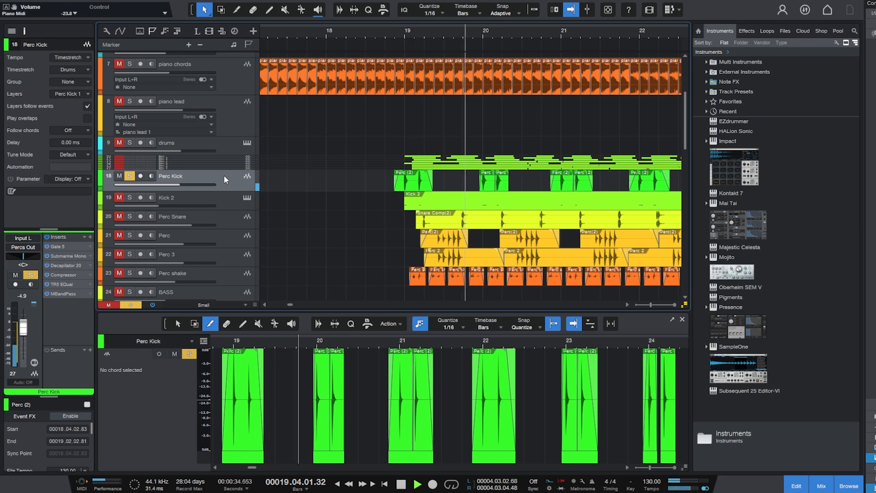
{"action": "key", "text": "space"}
Select and solo the Kick 2 track, play it from just before bar 19, and stop within bar 19.
{"action": "key", "text": "Down"}
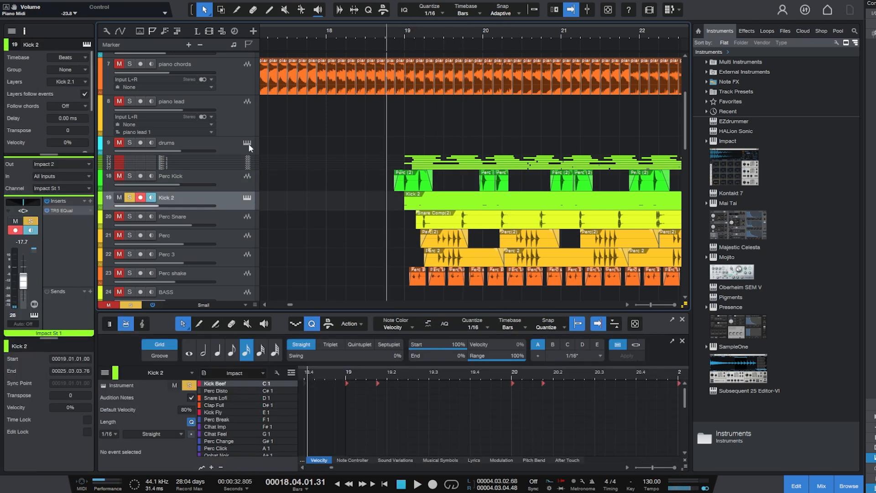
{"action": "left_click", "coordinate": [236, 175]}
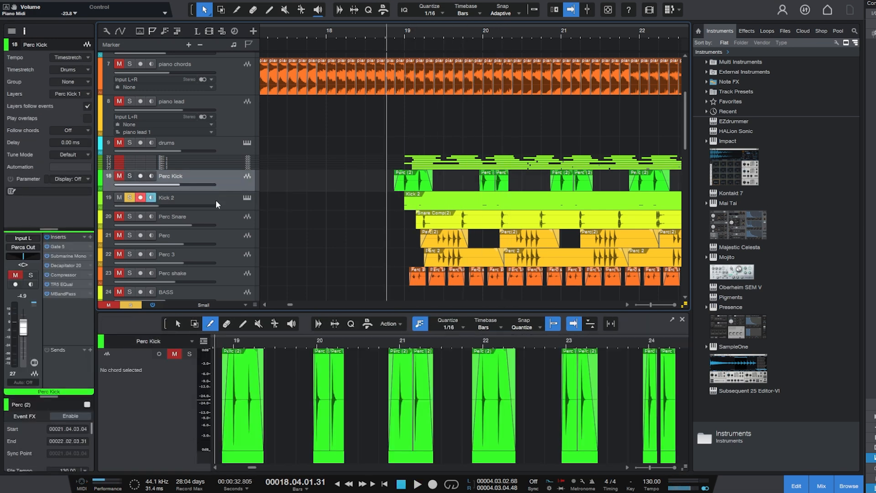
{"action": "left_click", "coordinate": [214, 201]}
{"action": "key", "text": "space"}
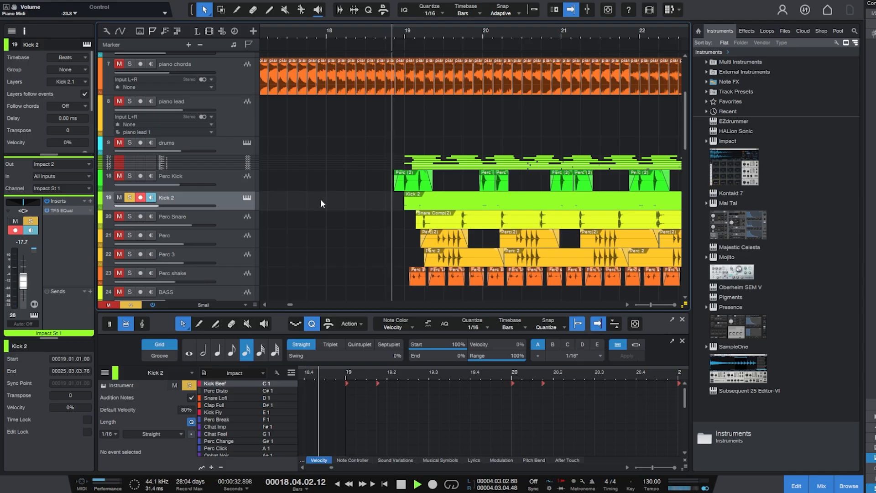
{"action": "key", "text": "space"}
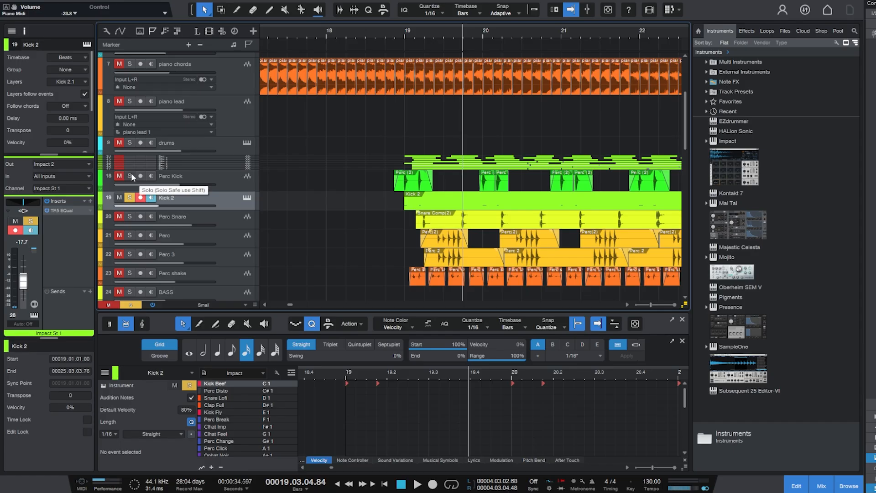
Solo Perc Kick alongside Kick 2 and play both kicks together from just before bar 19.
{"action": "left_click", "coordinate": [130, 175]}
{"action": "left_click", "coordinate": [396, 36]}
{"action": "key", "text": "space"}
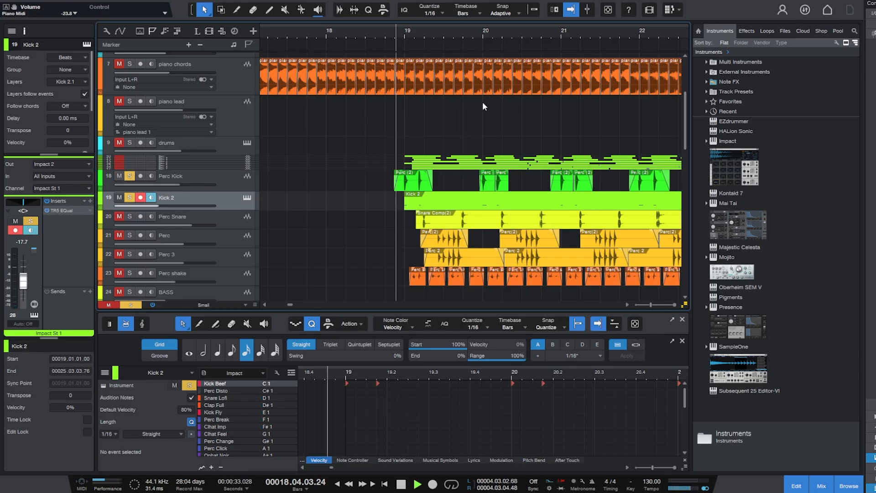
{"action": "key", "text": "space"}
Switch the solo from the two kicks to Perc Snare, select it, and play it from the start of bar 19.
{"action": "left_click_drag", "start_coordinate": [130, 176], "coordinate": [129, 223]}
{"action": "left_click", "coordinate": [129, 217]}
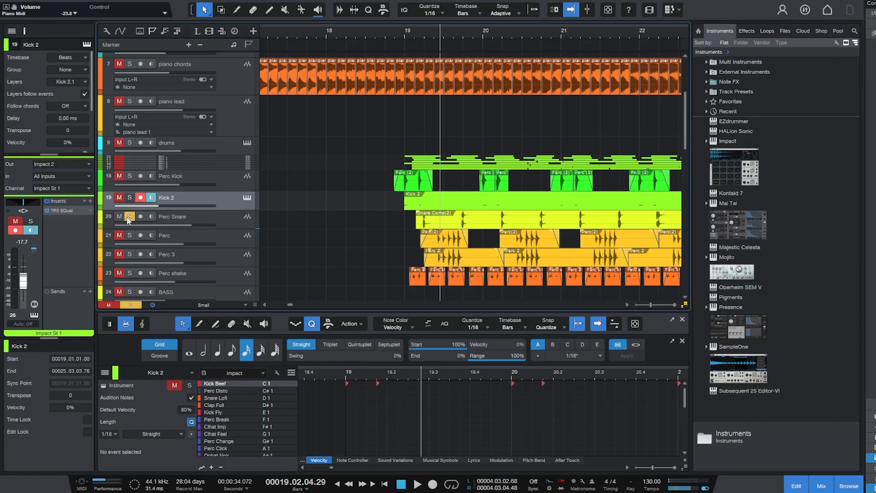
{"action": "left_click", "coordinate": [192, 225]}
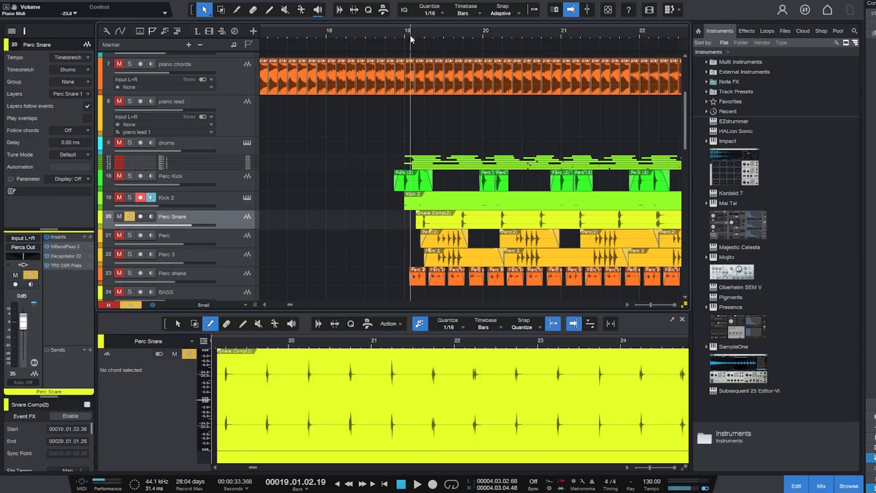
{"action": "key", "text": "space"}
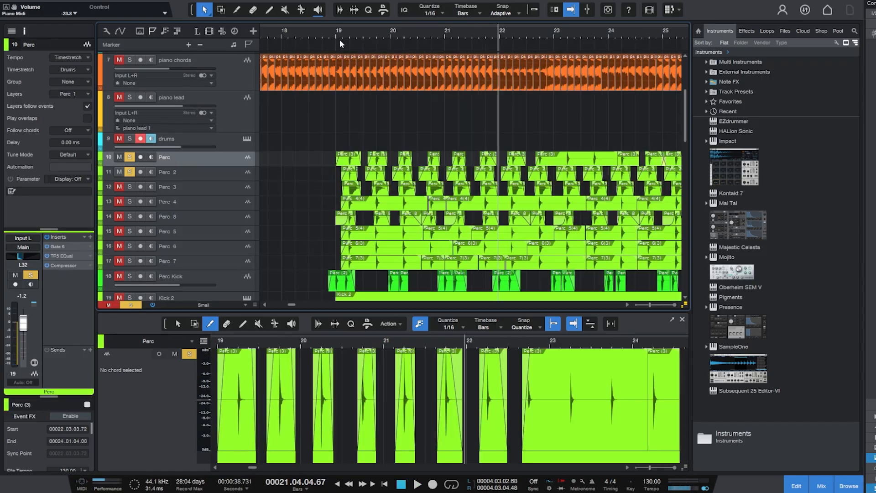
Return the playhead to the start of bar 19 and play the soloed Perc and Perc 2 tracks at the top of the drum group.
{"action": "left_click", "coordinate": [338, 32]}
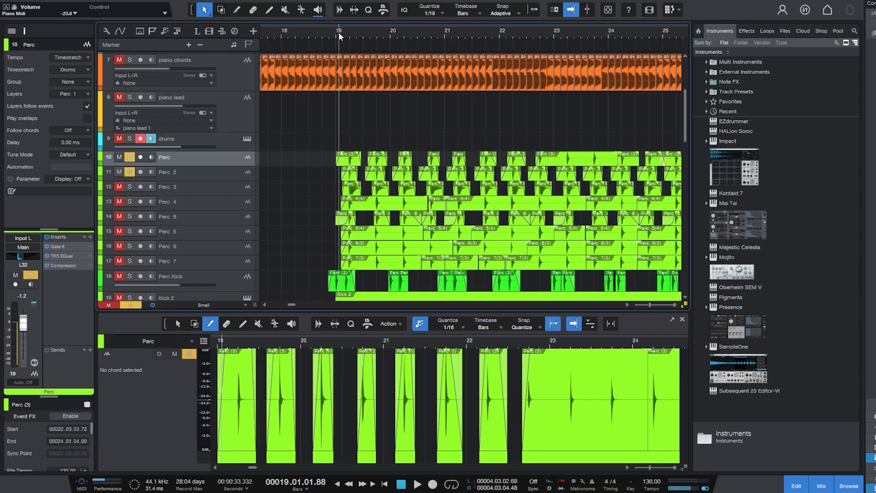
{"action": "scroll", "coordinate": [354, 143], "scroll_direction": "down", "scroll_amount": 1}
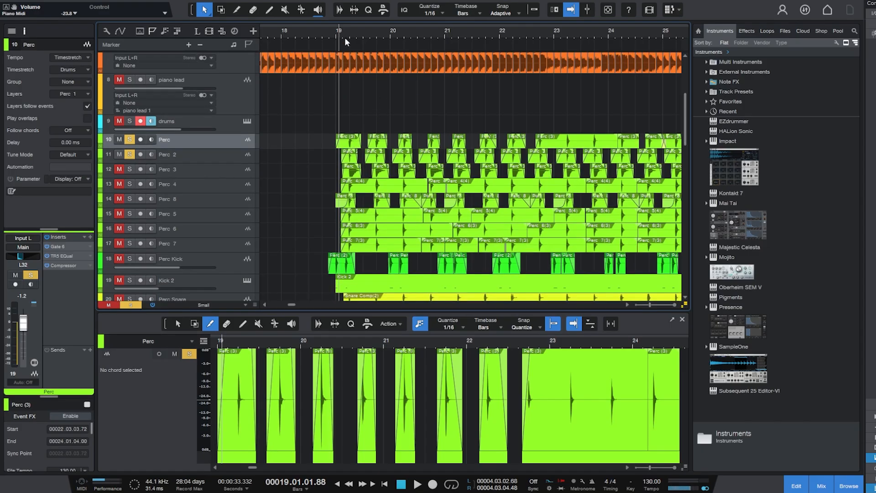
{"action": "left_click_drag", "start_coordinate": [355, 42], "coordinate": [355, 57]}
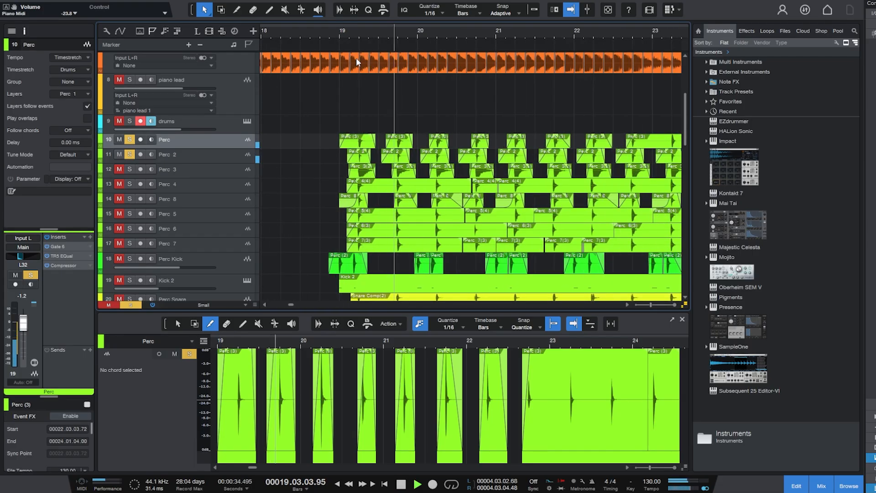
Solo only Perc 3 and play it from bar 19 to the start of bar 21.
{"action": "left_click", "coordinate": [129, 169]}
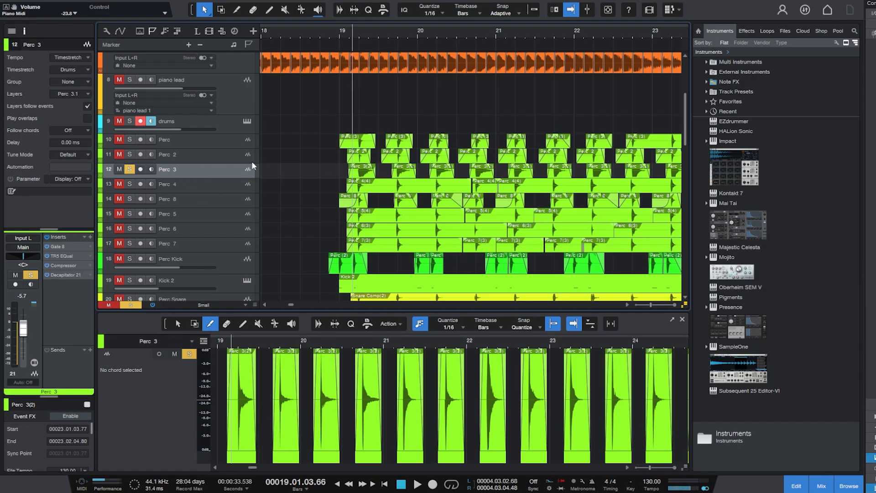
{"action": "key", "text": "space"}
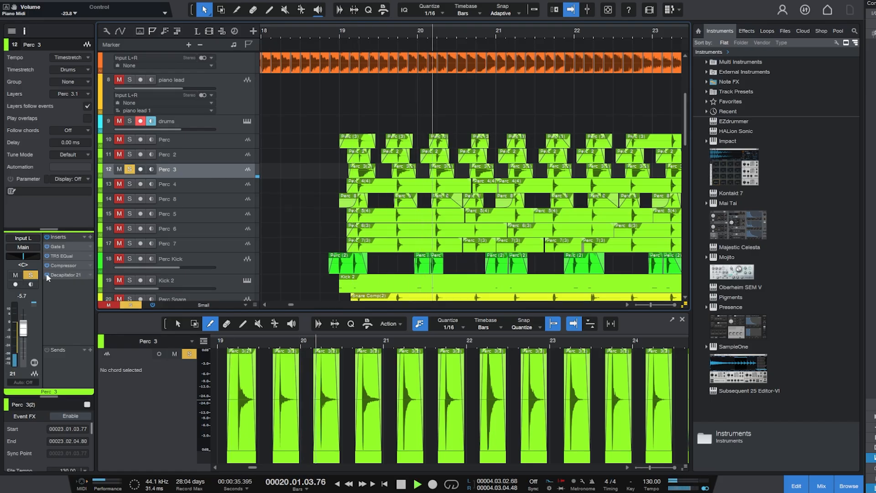
{"action": "key", "text": "space"}
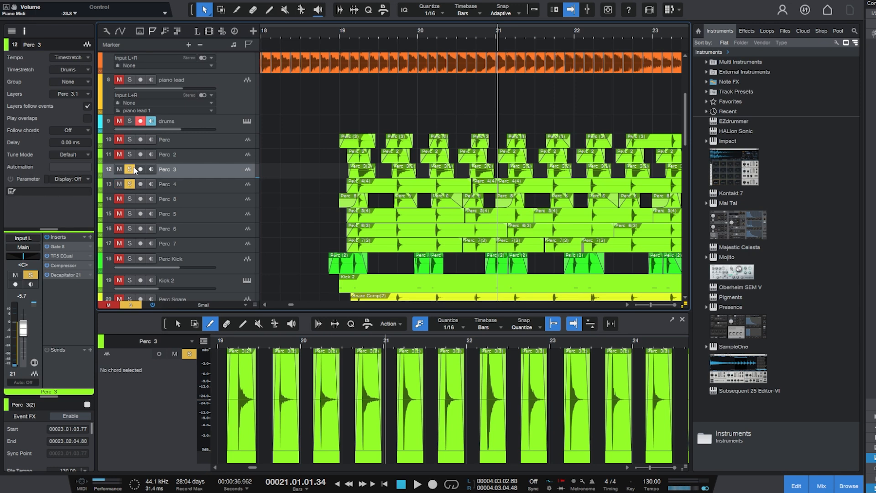
Solo Perc 4, Perc 8, Perc 5, Perc 6 and Perc 7 without Perc 3, and play them from the start of bar 19.
{"action": "left_click_drag", "start_coordinate": [129, 198], "coordinate": [129, 243]}
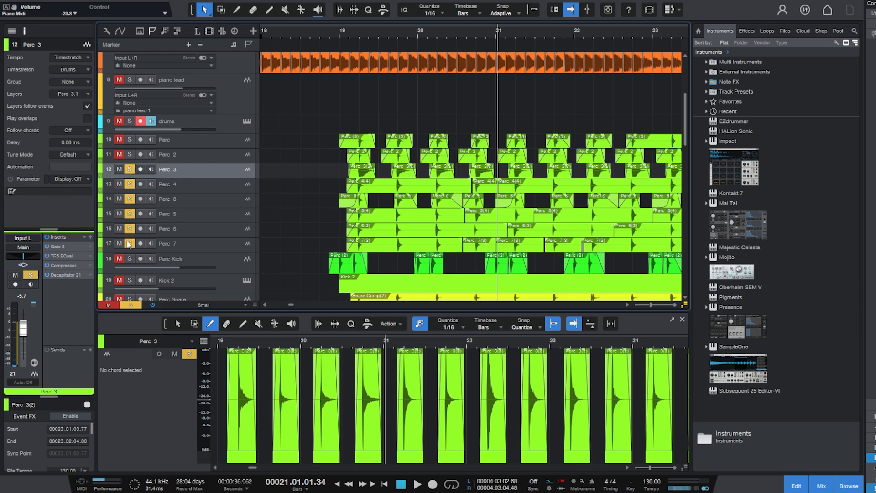
{"action": "left_click", "coordinate": [129, 169]}
{"action": "left_click", "coordinate": [350, 37]}
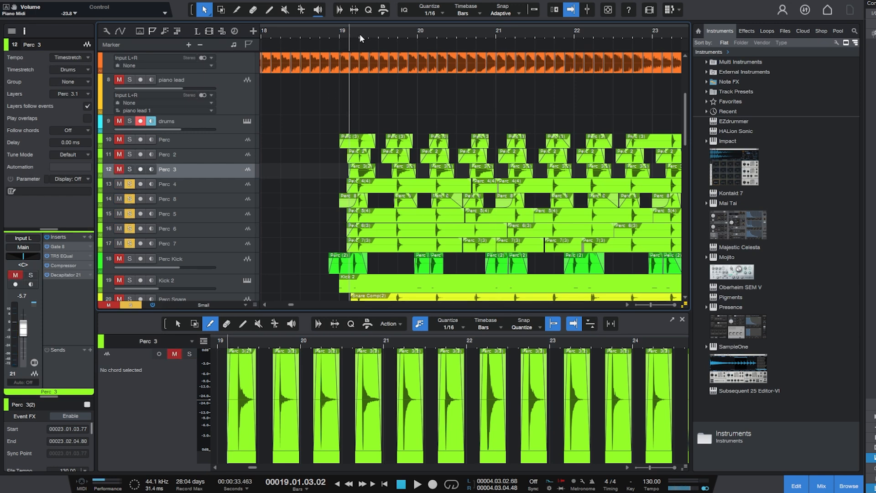
{"action": "key", "text": "space"}
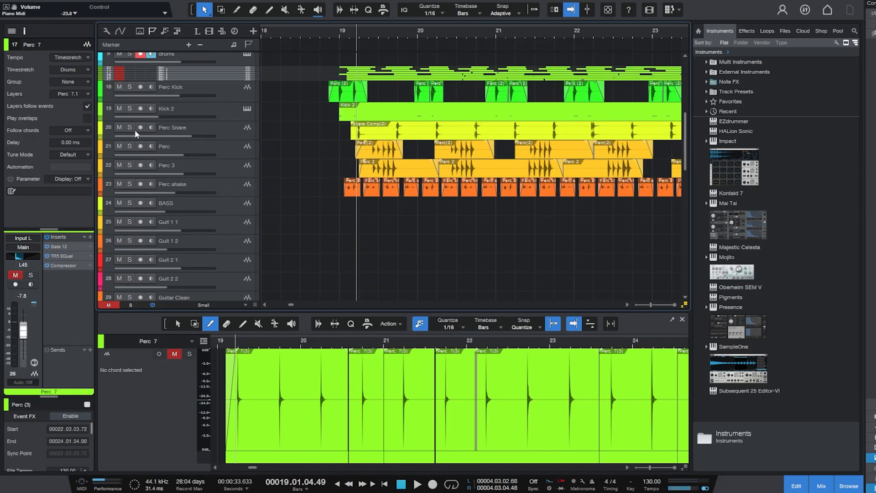
Solo the Perc Snare track and play it from the start of bar 19.
{"action": "left_click", "coordinate": [129, 127]}
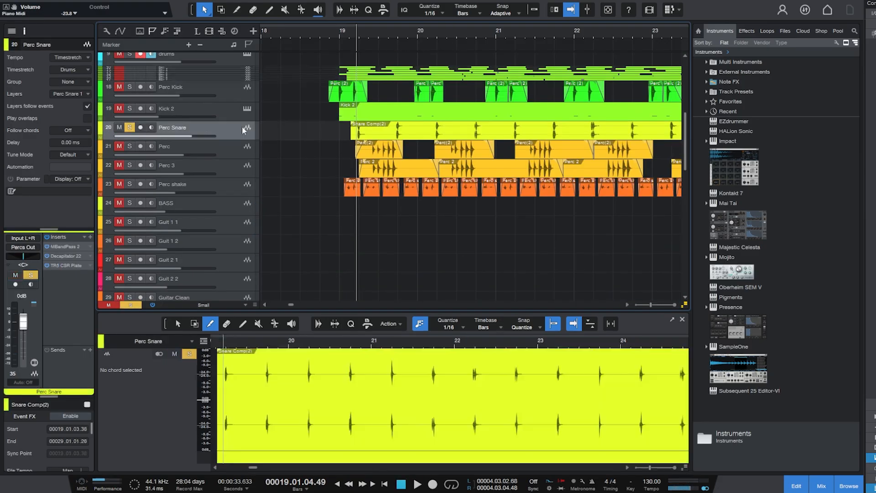
{"action": "key", "text": "space"}
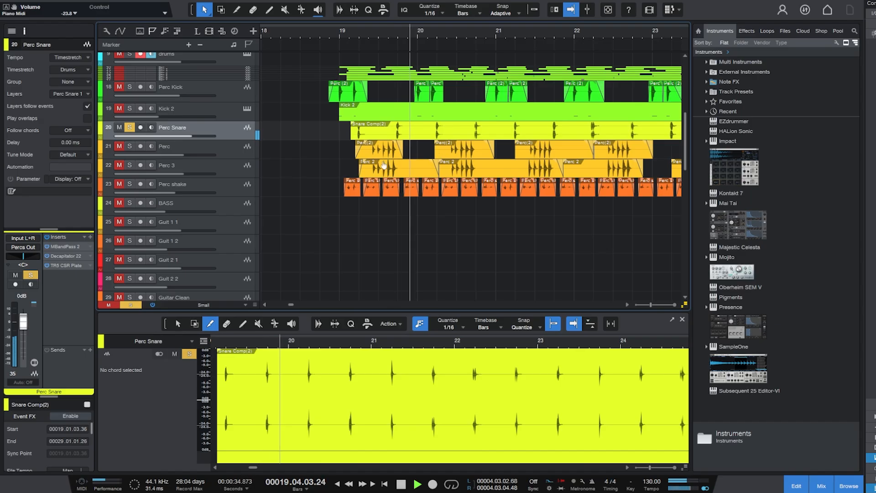
Solo Perc and Perc 3 in place of Perc Snare and play them from about beat 2 of bar 19.
{"action": "scroll", "coordinate": [311, 186], "scroll_direction": "up", "scroll_amount": 1}
{"action": "key", "text": "space"}
{"action": "left_click", "coordinate": [130, 150]}
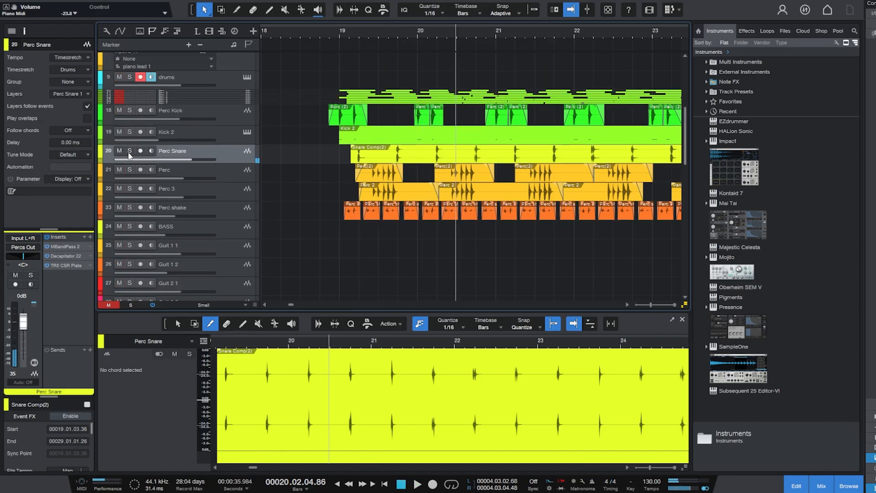
{"action": "left_click", "coordinate": [174, 177]}
{"action": "left_click", "coordinate": [225, 188], "text": "shift"}
{"action": "left_click", "coordinate": [131, 188]}
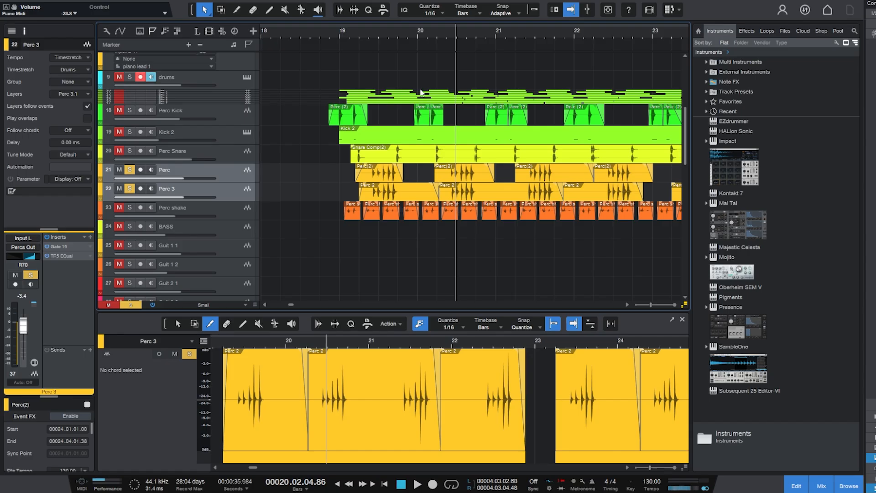
{"action": "left_click", "coordinate": [364, 33]}
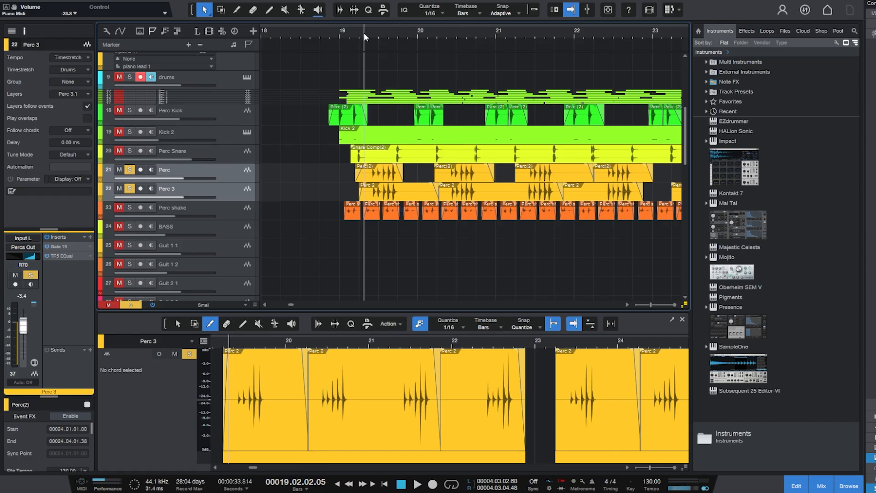
{"action": "key", "text": "space"}
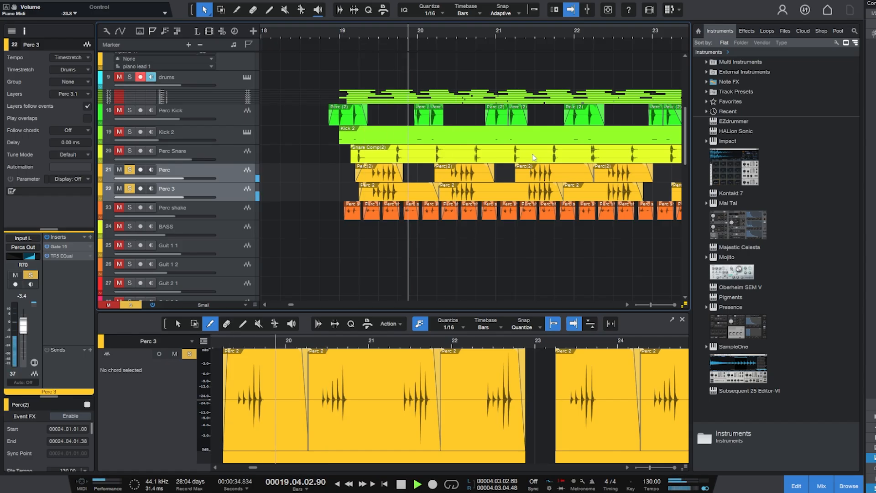
Solo only the Perc shake track and play it from the start of bar 19.
{"action": "left_click", "coordinate": [130, 207]}
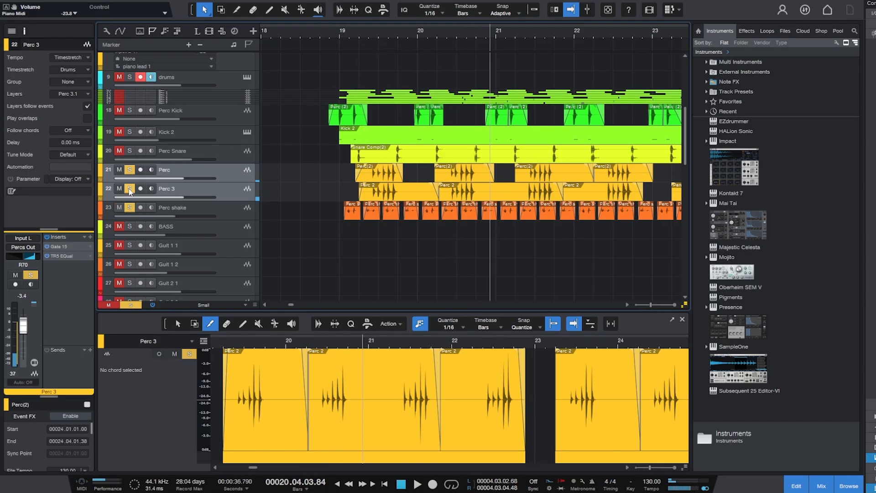
{"action": "left_click", "coordinate": [130, 188]}
{"action": "left_click", "coordinate": [345, 36]}
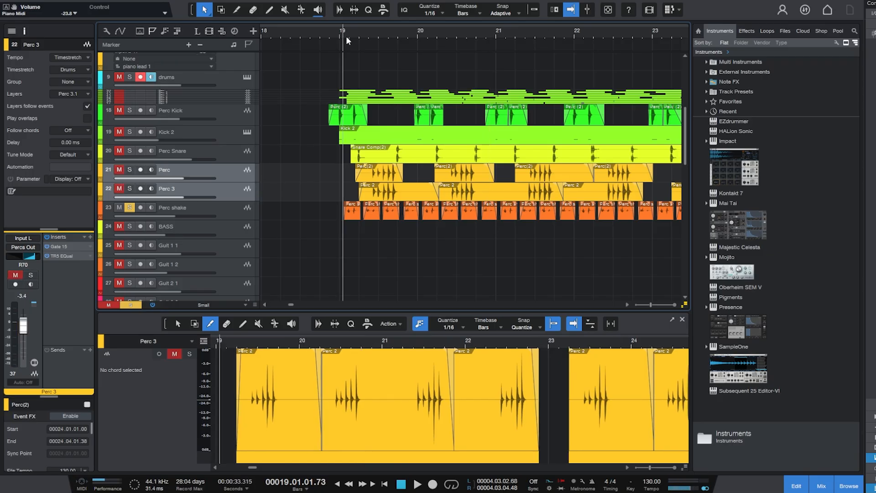
{"action": "left_click", "coordinate": [228, 209]}
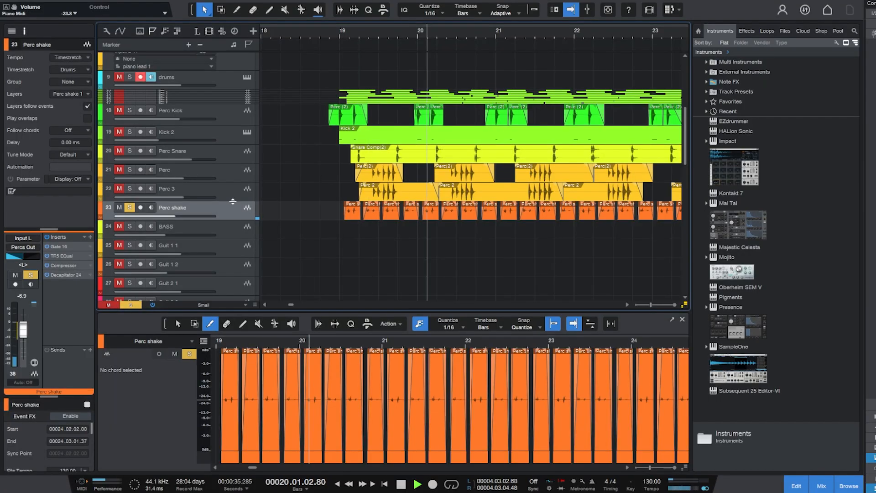
Solo all tracks from Perc Kick through Perc shake, play them from just before bar 19, and clear their solos.
{"action": "left_click_drag", "start_coordinate": [130, 188], "coordinate": [130, 110]}
{"action": "key", "text": "space"}
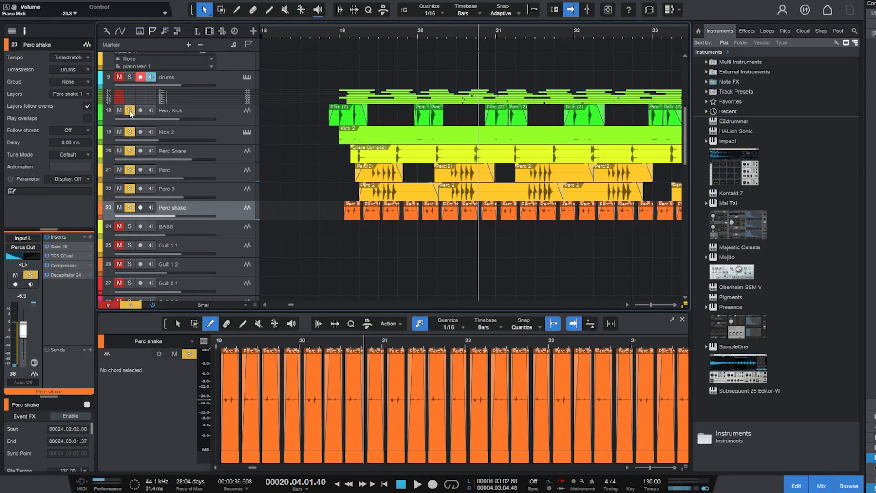
{"action": "left_click", "coordinate": [332, 32]}
{"action": "key", "text": "space"}
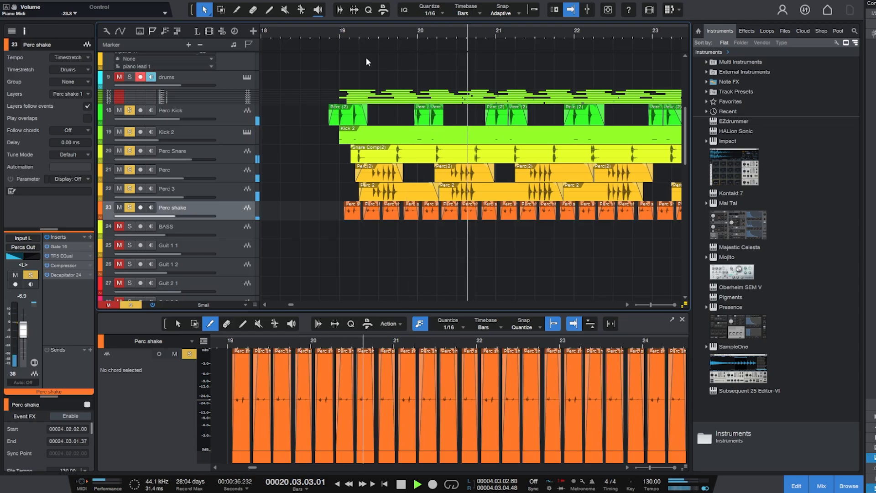
{"action": "key", "text": "space"}
{"action": "left_click_drag", "start_coordinate": [129, 207], "coordinate": [129, 110]}
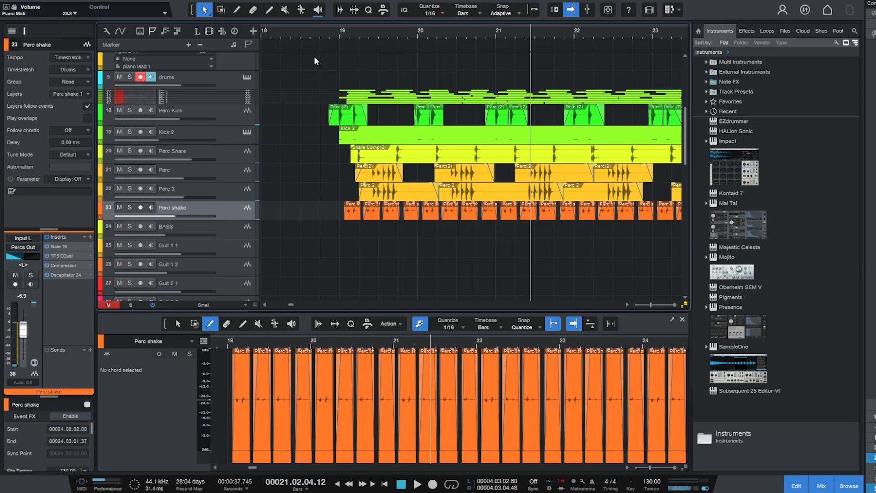
Play the full mix from just before bar 26, where the BASS track comes in.
{"action": "left_click_drag", "start_coordinate": [332, 34], "coordinate": [303, 34]}
{"action": "left_click_drag", "start_coordinate": [482, 42], "coordinate": [373, 30]}
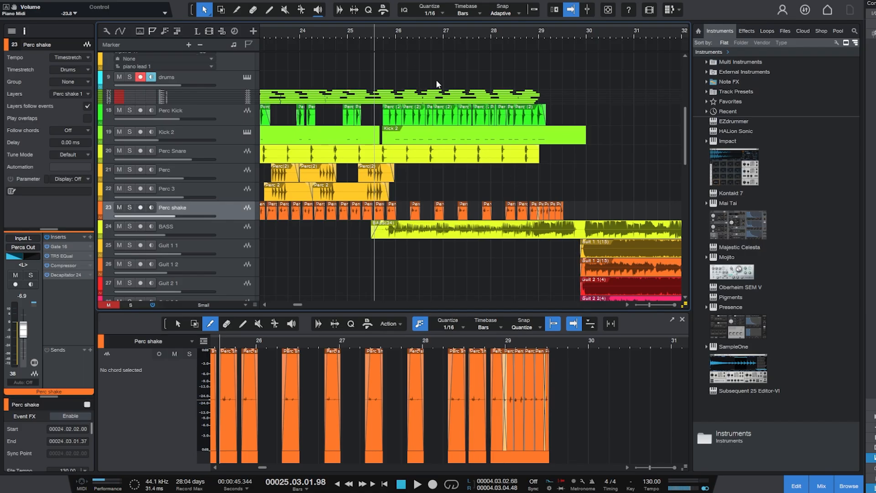
{"action": "left_click_drag", "start_coordinate": [395, 35], "coordinate": [388, 48]}
{"action": "left_click", "coordinate": [368, 35]}
{"action": "key", "text": "space"}
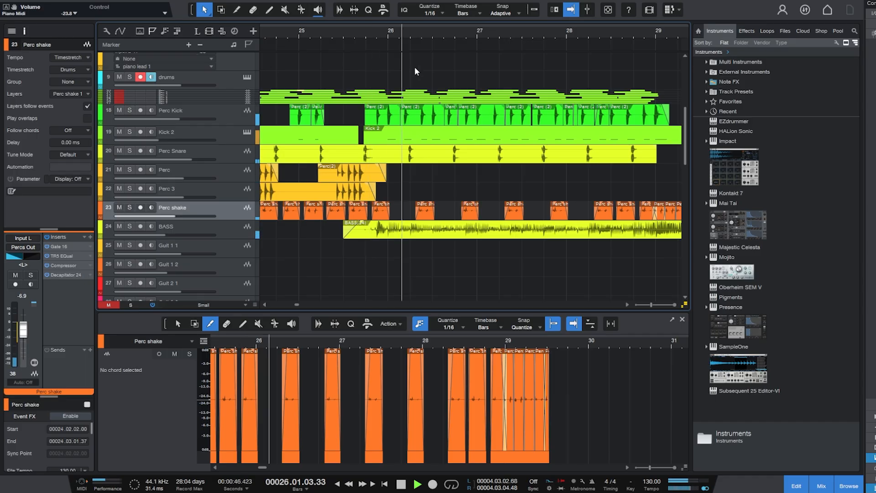
Solo the BASS track, play it from the start of its first clip in bar 25, and clear the solo.
{"action": "left_click_drag", "start_coordinate": [507, 31], "coordinate": [399, 7]}
{"action": "key", "text": "space"}
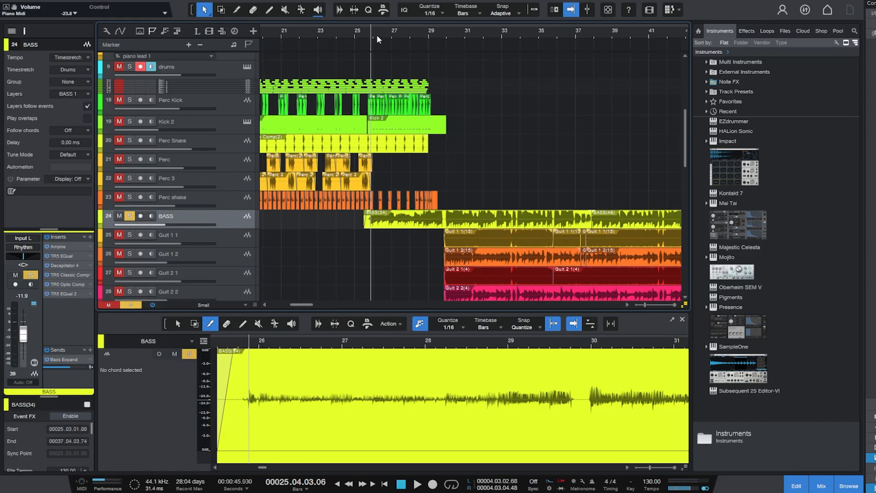
{"action": "left_click_drag", "start_coordinate": [376, 34], "coordinate": [382, 57]}
{"action": "left_click", "coordinate": [329, 31]}
{"action": "key", "text": "space"}
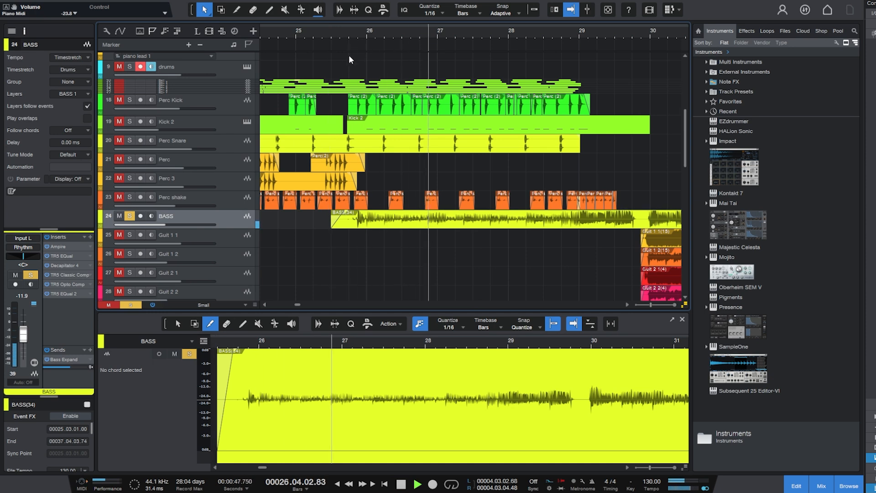
{"action": "key", "text": "space"}
{"action": "left_click", "coordinate": [130, 215]}
Solo the Chords audio track and play it from the start of bar 26.
{"action": "scroll", "coordinate": [319, 226], "scroll_direction": "up", "scroll_amount": 10}
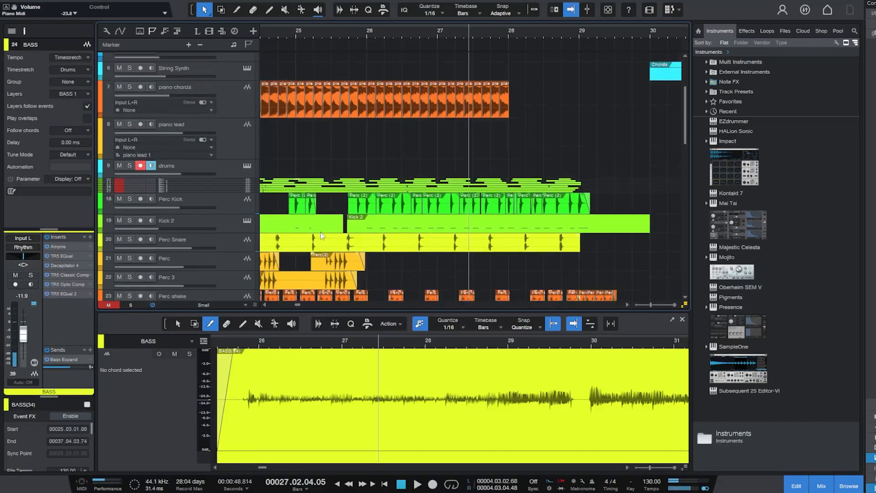
{"action": "left_click", "coordinate": [218, 78]}
{"action": "key", "text": "s"}
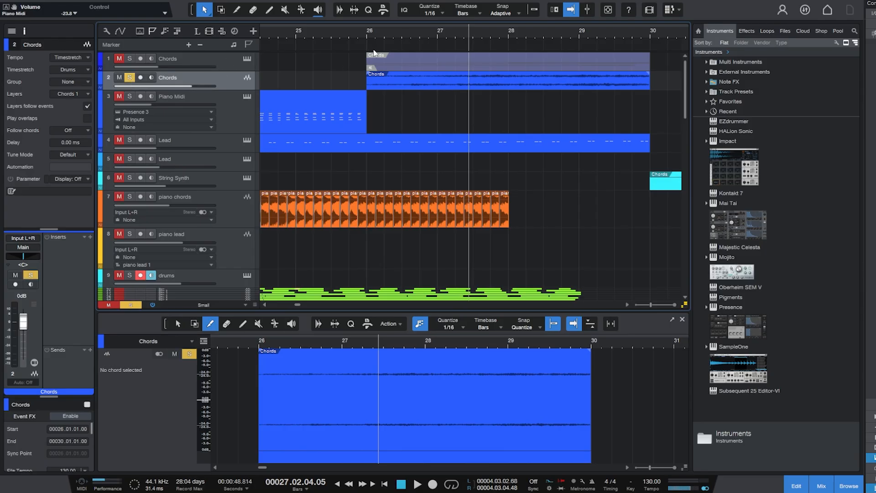
{"action": "left_click", "coordinate": [365, 32]}
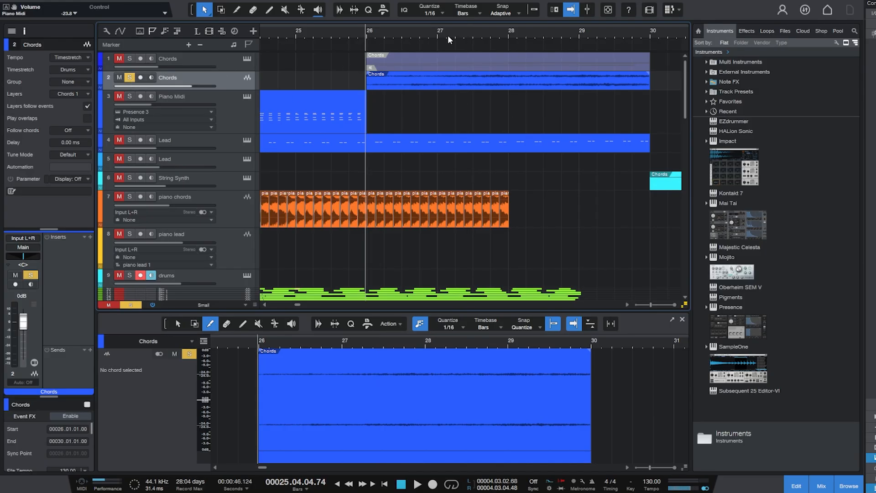
{"action": "key", "text": "space"}
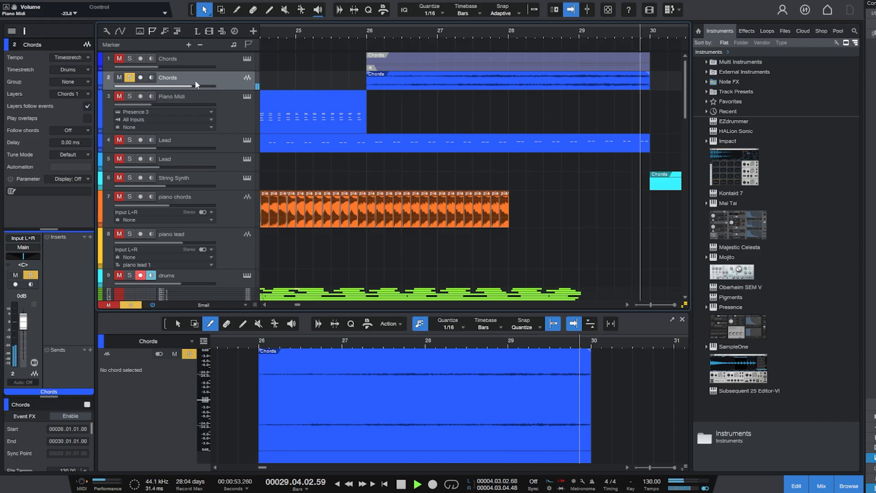
Play the Chords audio and BASS tracks soloed together from the start of bar 26, and clear all solos.
{"action": "left_click", "coordinate": [560, 32]}
{"action": "left_click", "coordinate": [367, 39]}
{"action": "key", "text": "space"}
{"action": "scroll", "coordinate": [449, 114], "scroll_direction": "down", "scroll_amount": 5}
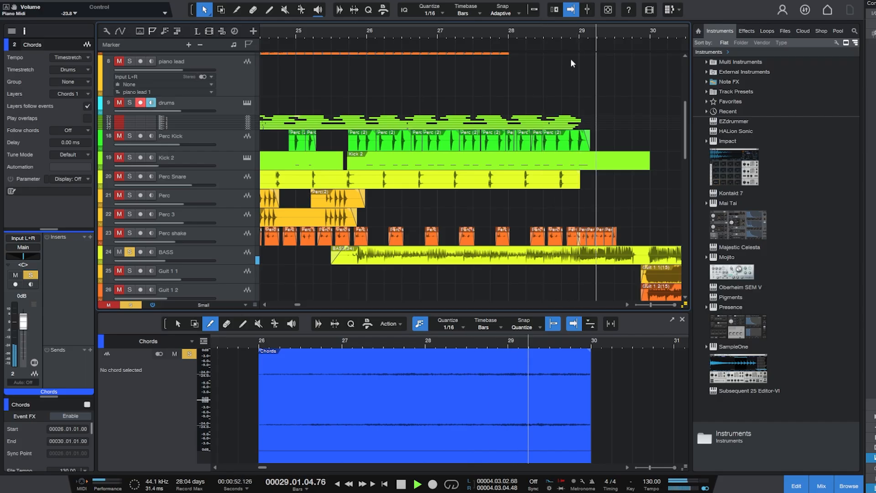
{"action": "key", "text": "space"}
{"action": "key", "text": "shift+s"}
Examine how the chord, piano, bass and guitar clips are arranged before and after the section change at bar 30.
{"action": "scroll", "coordinate": [547, 61], "scroll_direction": "up", "scroll_amount": 5}
{"action": "left_click_drag", "start_coordinate": [460, 35], "coordinate": [447, 13]}
{"action": "scroll", "coordinate": [427, 157], "scroll_direction": "down", "scroll_amount": 4}
{"action": "scroll", "coordinate": [427, 157], "scroll_direction": "down", "scroll_amount": 4}
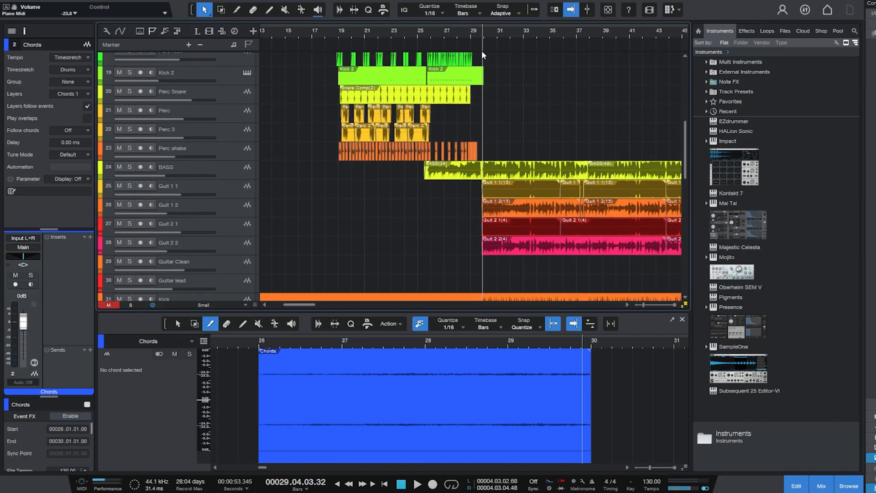
{"action": "left_click_drag", "start_coordinate": [491, 30], "coordinate": [501, 6]}
{"action": "scroll", "coordinate": [463, 70], "scroll_direction": "up", "scroll_amount": 8}
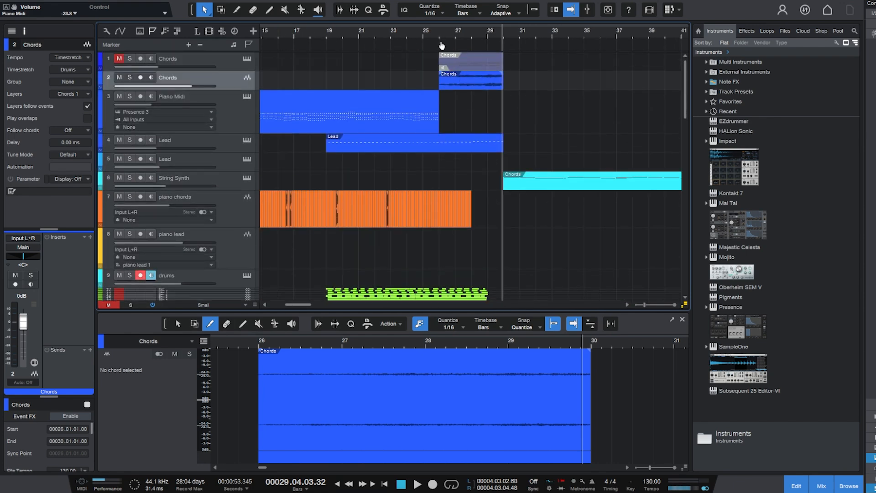
{"action": "left_click_drag", "start_coordinate": [440, 32], "coordinate": [446, 66]}
{"action": "mouse_move", "coordinate": [442, 33]}
{"action": "left_mouse_down"}
{"action": "mouse_move", "coordinate": [418, 6]}
{"action": "mouse_move", "coordinate": [441, 21]}
{"action": "left_mouse_up"}
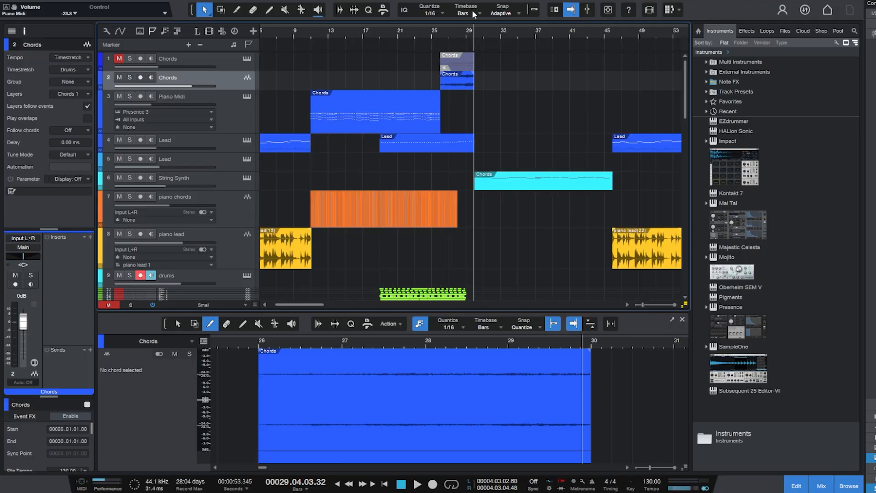
{"action": "left_click_drag", "start_coordinate": [316, 34], "coordinate": [396, 37]}
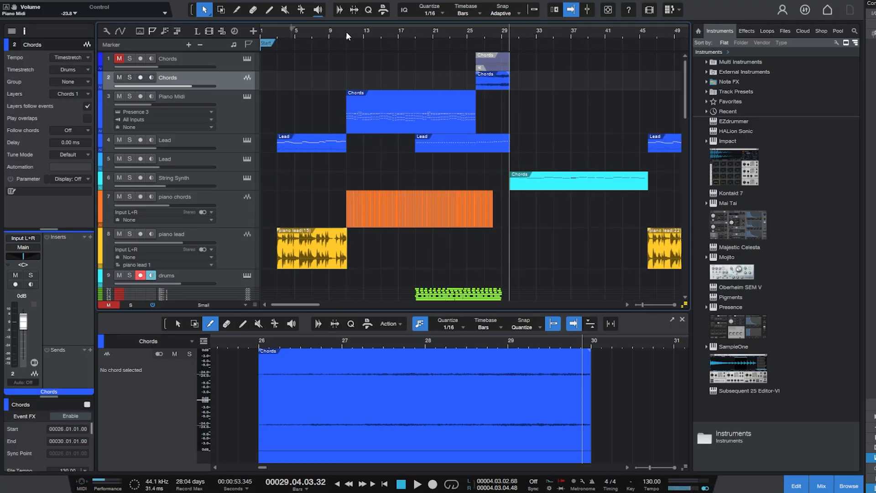
Reposition the playhead within the piano chords section and briefly play the full mix.
{"action": "left_click", "coordinate": [345, 32]}
{"action": "left_click", "coordinate": [402, 33]}
{"action": "key", "text": "space"}
{"action": "key", "text": "space"}
Solo BASS, the four Guit tracks and the recorded drum tracks, and play them through the start of bar 30.
{"action": "left_click_drag", "start_coordinate": [517, 33], "coordinate": [288, 34]}
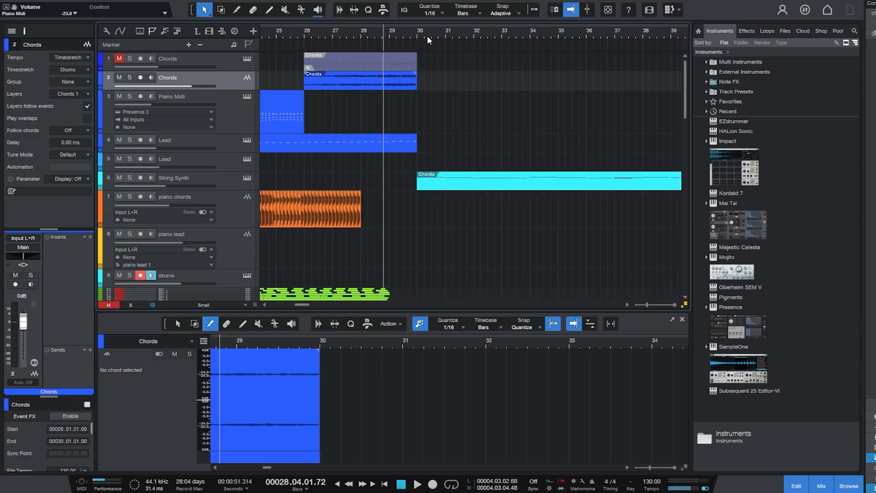
{"action": "left_click_drag", "start_coordinate": [436, 40], "coordinate": [444, 41]}
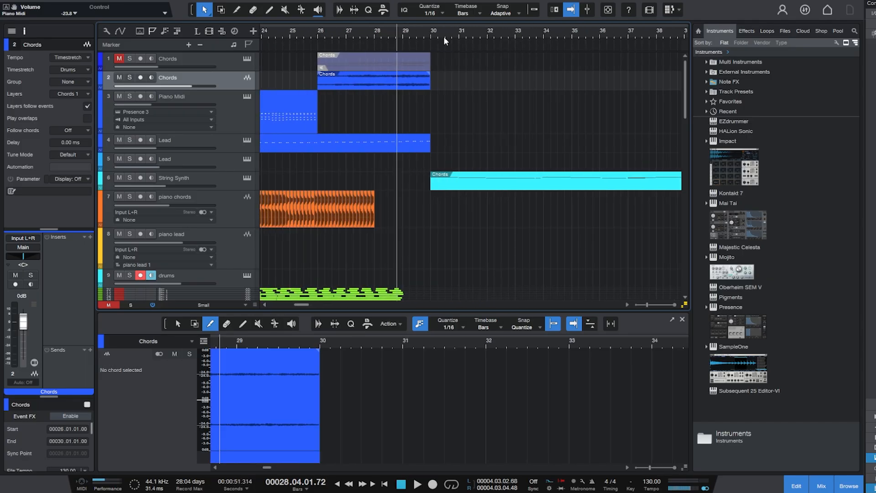
{"action": "left_click", "coordinate": [311, 32]}
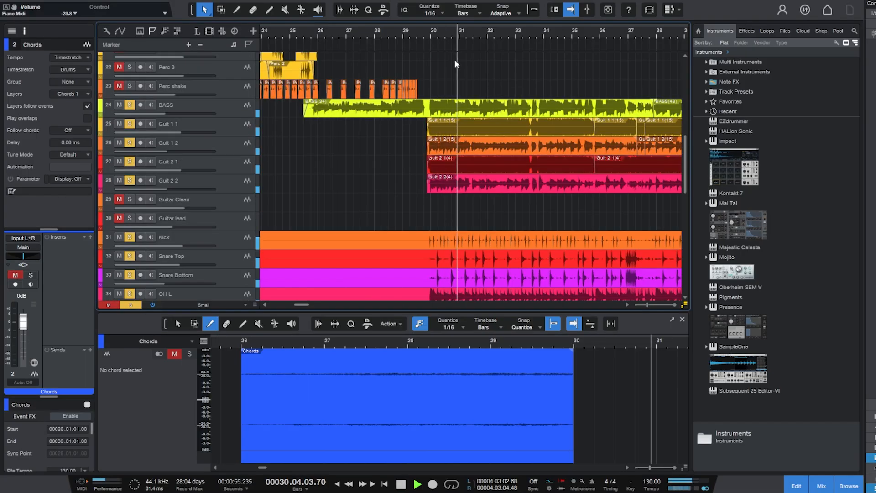
{"action": "key", "text": "space"}
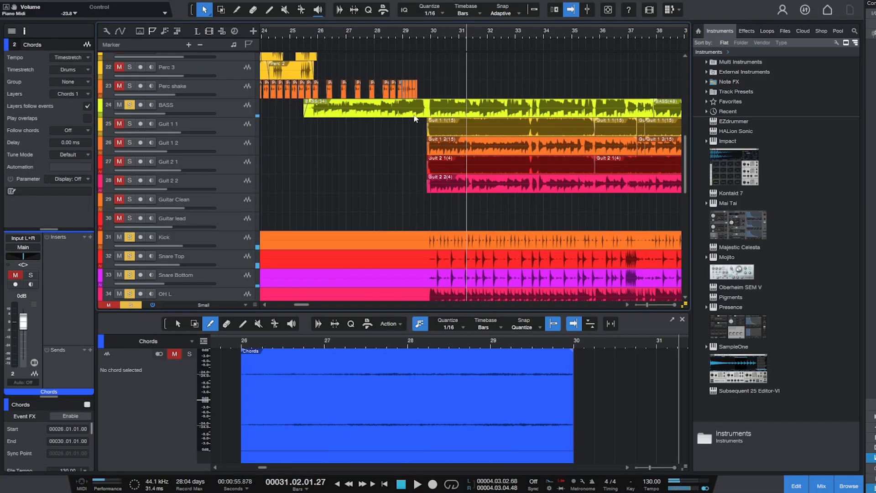
Play only BASS and the recorded drums, without the guitars, from just before bar 30.
{"action": "left_click", "coordinate": [425, 36]}
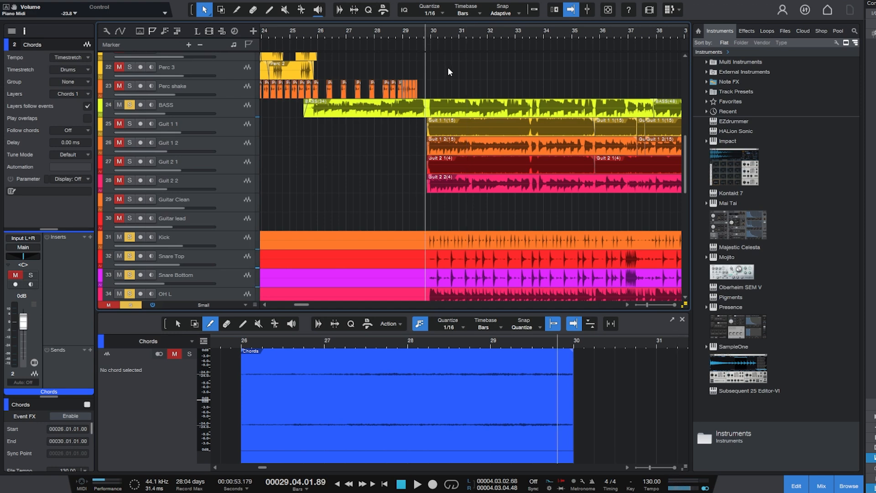
{"action": "scroll", "coordinate": [476, 128], "scroll_direction": "down", "scroll_amount": 3}
{"action": "scroll", "coordinate": [454, 35], "scroll_direction": "up", "scroll_amount": 2}
{"action": "scroll", "coordinate": [458, 153], "scroll_direction": "up", "scroll_amount": 3}
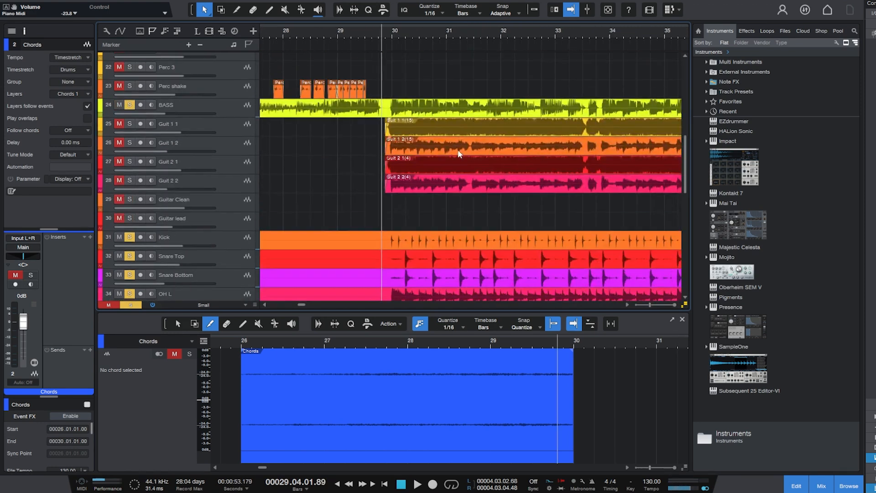
{"action": "key", "text": "space"}
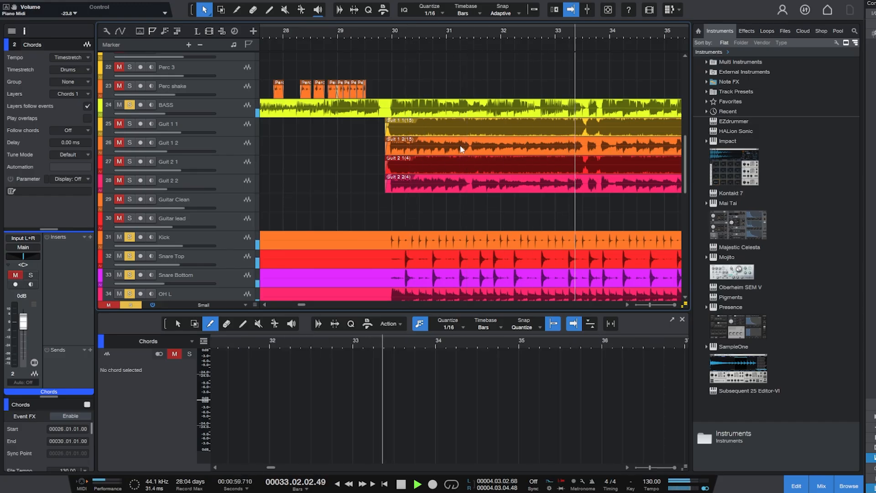
{"action": "key", "text": "space"}
Replay the soloed bass and drums from about beat 2 of bar 33.
{"action": "left_click_drag", "start_coordinate": [619, 30], "coordinate": [337, 44]}
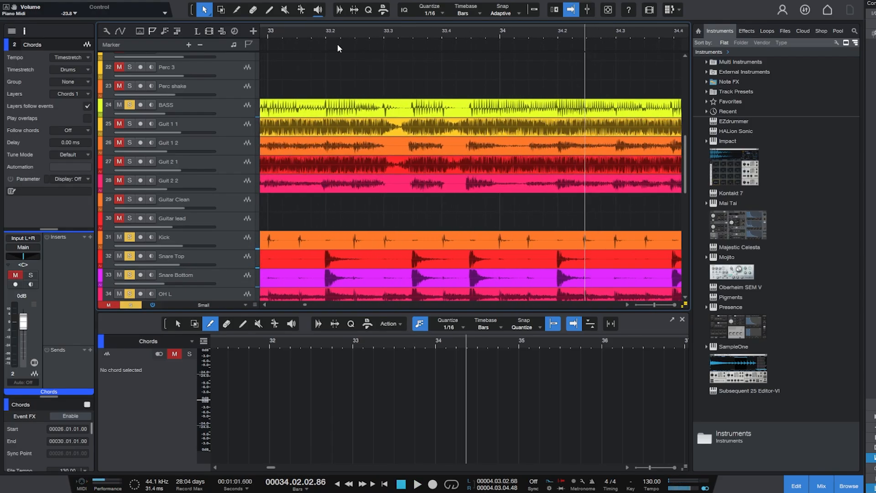
{"action": "left_click", "coordinate": [335, 32]}
{"action": "key", "text": "space"}
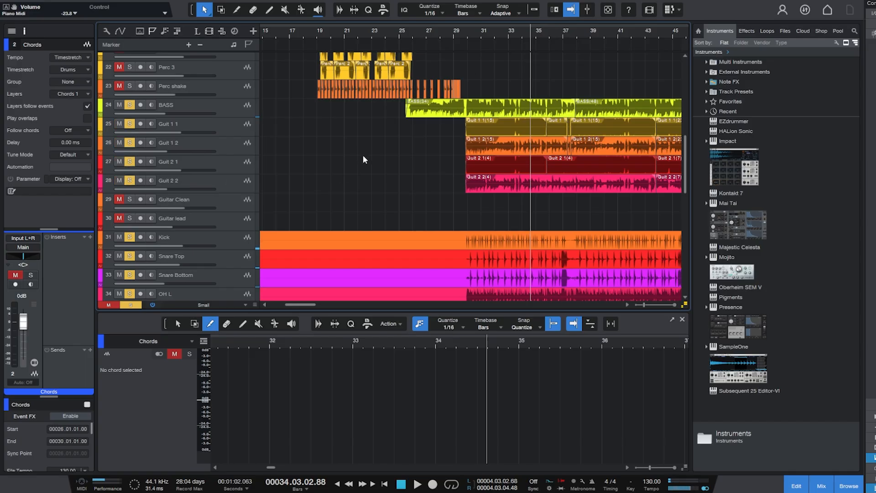
Solo only Guit 1 1, Guit 1 2, Guit 2 1 and Guit 2 2, and play them from about bar 30.
{"action": "left_click", "coordinate": [130, 106]}
{"action": "scroll", "coordinate": [229, 212], "scroll_direction": "down", "scroll_amount": 4}
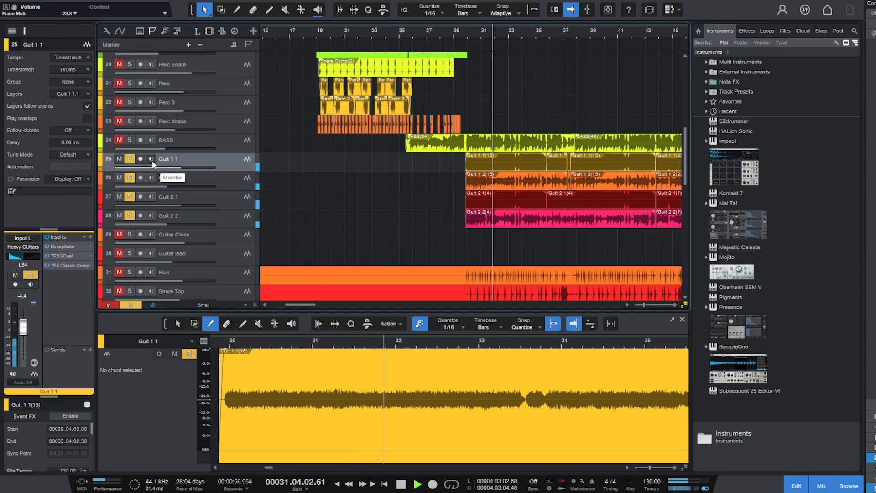
{"action": "left_click_drag", "start_coordinate": [512, 31], "coordinate": [501, 43]}
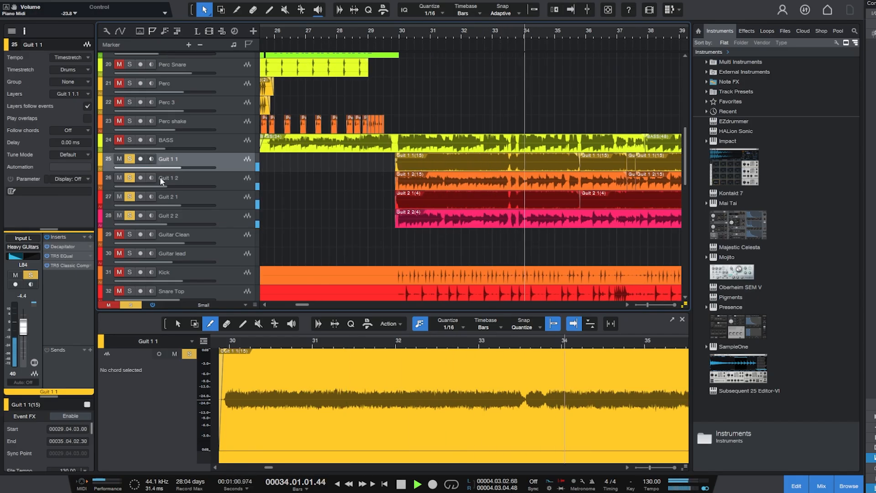
Drop Guit 1 1 and Guit 2 1 from the solo and play only Guit 1 2 and Guit 2 2 from about bar 30.
{"action": "key", "text": "f"}
{"action": "key", "text": "space"}
{"action": "left_click", "coordinate": [130, 160]}
{"action": "left_click_drag", "start_coordinate": [406, 35], "coordinate": [415, 62]}
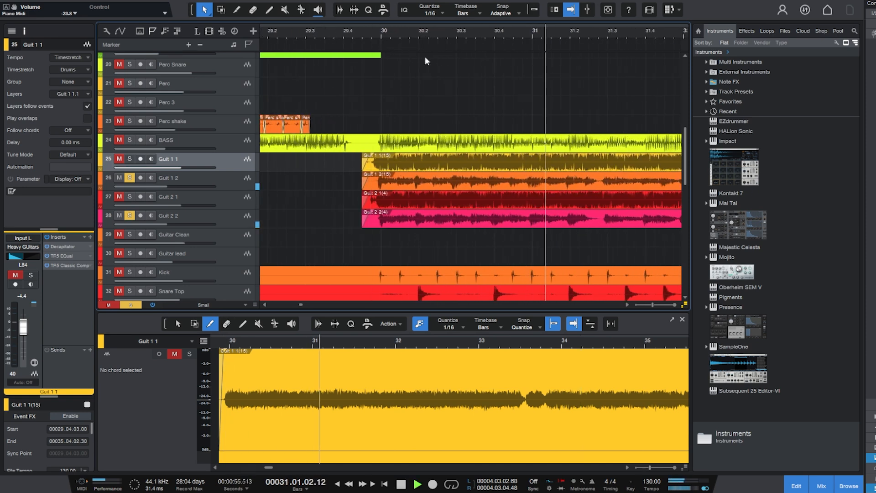
Solo Guit 1 1, Guit 1 2, Guit 2 1 and Guit 2 2 together and play them from just before bar 30.
{"action": "left_click_drag", "start_coordinate": [447, 33], "coordinate": [428, 18]}
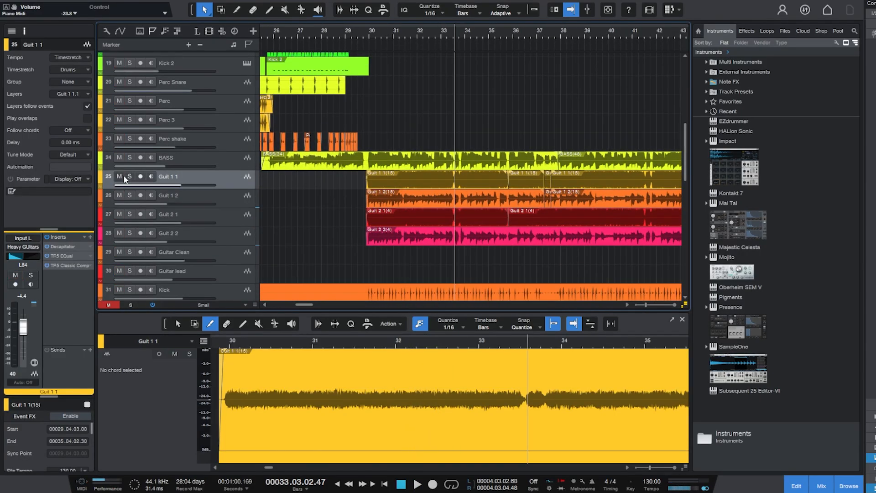
{"action": "left_click_drag", "start_coordinate": [129, 176], "coordinate": [132, 240]}
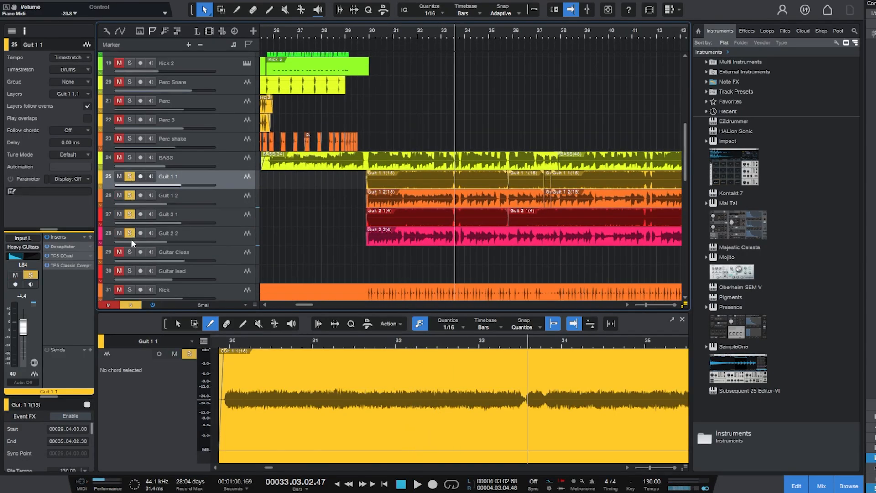
{"action": "left_click", "coordinate": [358, 34]}
{"action": "key", "text": "space"}
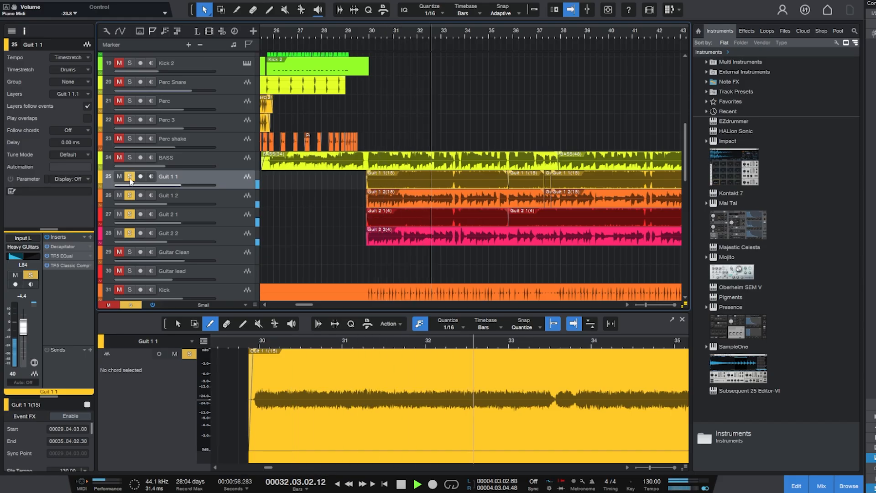
{"action": "key", "text": "space"}
Clear the guitar solos, play the String Synth track alone from about bar 33, and unsolo it.
{"action": "left_click_drag", "start_coordinate": [130, 177], "coordinate": [129, 233]}
{"action": "scroll", "coordinate": [324, 234], "scroll_direction": "down", "scroll_amount": 10}
{"action": "scroll", "coordinate": [326, 232], "scroll_direction": "up", "scroll_amount": 7}
{"action": "scroll", "coordinate": [335, 223], "scroll_direction": "up", "scroll_amount": 15}
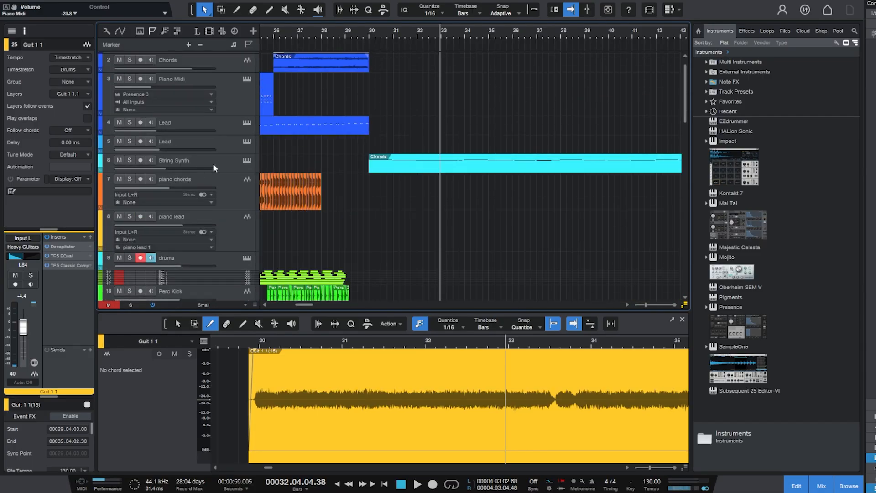
{"action": "left_click", "coordinate": [136, 164]}
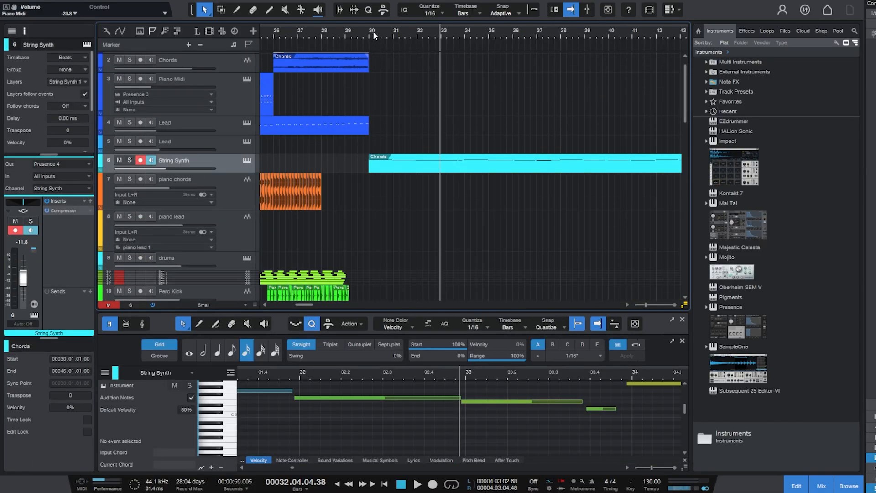
{"action": "scroll", "coordinate": [373, 36], "scroll_direction": "down", "scroll_amount": 3}
{"action": "left_click", "coordinate": [130, 160]}
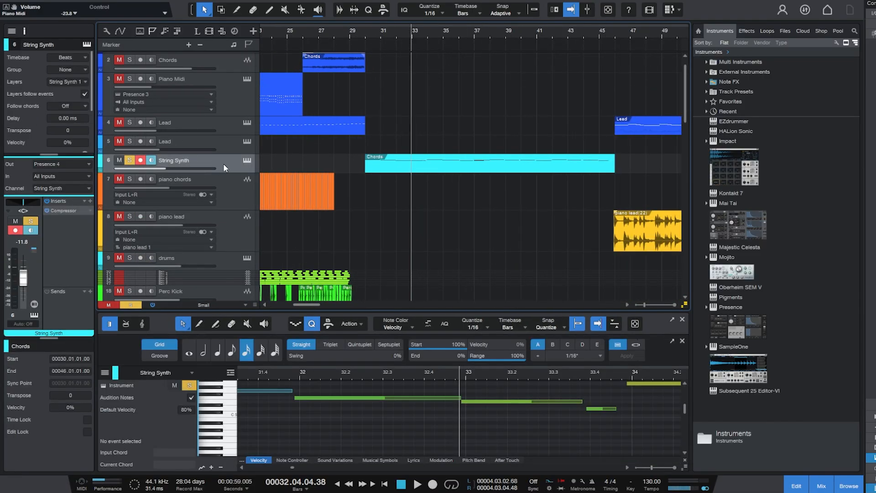
{"action": "key", "text": "space"}
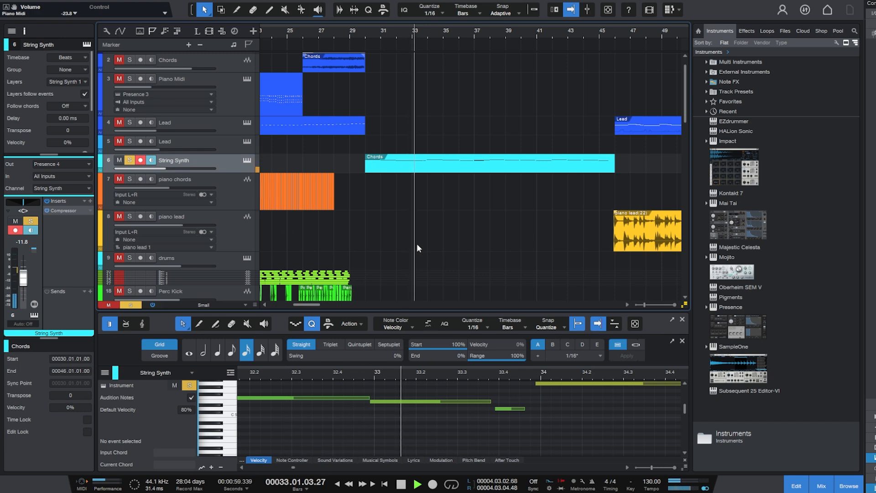
{"action": "left_click", "coordinate": [132, 161]}
{"action": "key", "text": "space"}
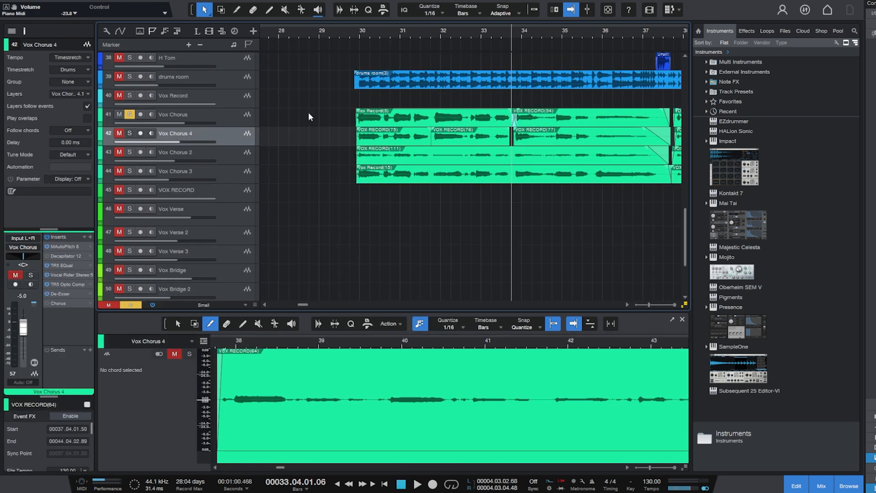
Play only the soloed Vox Chorus track from just before bar 30.
{"action": "left_click", "coordinate": [220, 120]}
{"action": "left_click", "coordinate": [354, 46]}
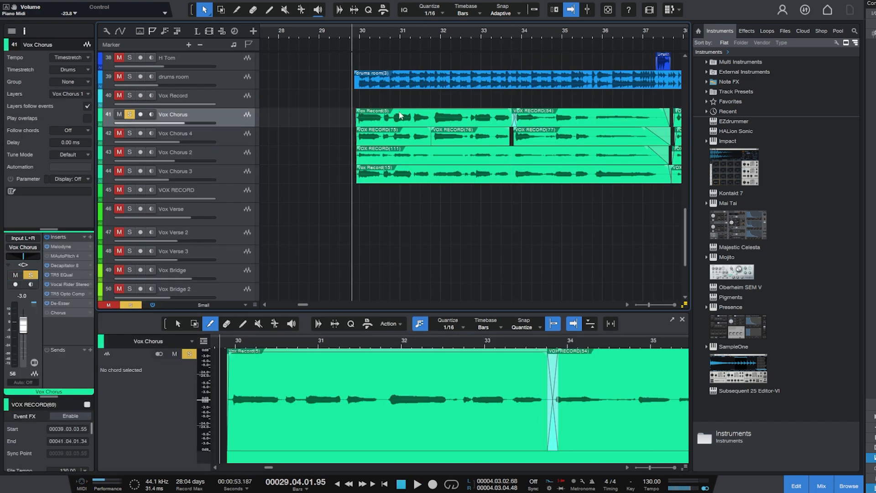
{"action": "key", "text": "space"}
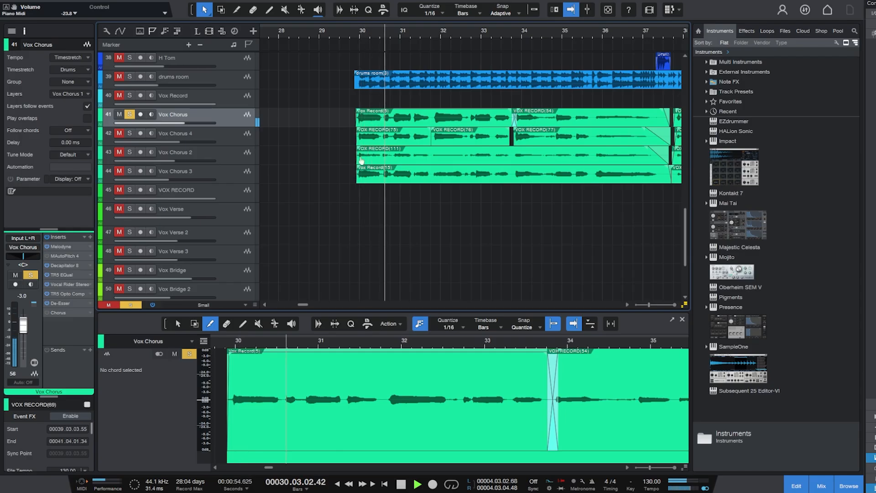
Add Vox Chorus 4 to the solo and play it together with Vox Chorus.
{"action": "key", "text": "space"}
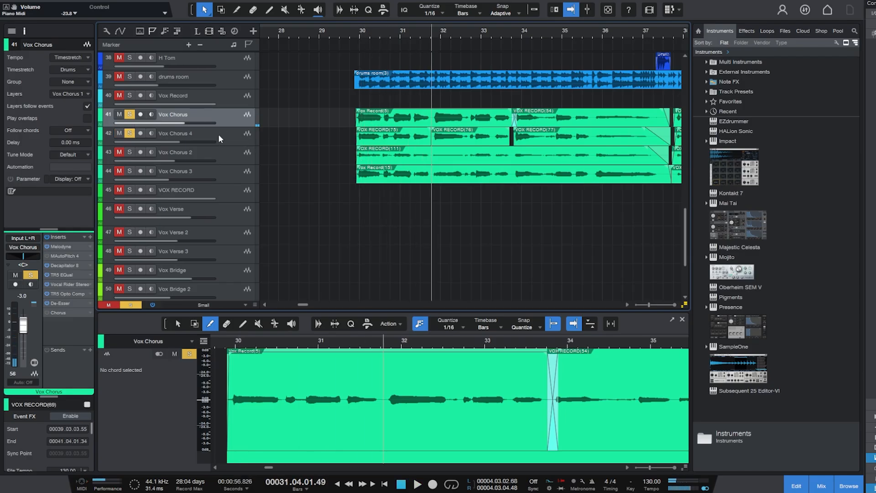
{"action": "left_click", "coordinate": [218, 139]}
{"action": "key", "text": "space"}
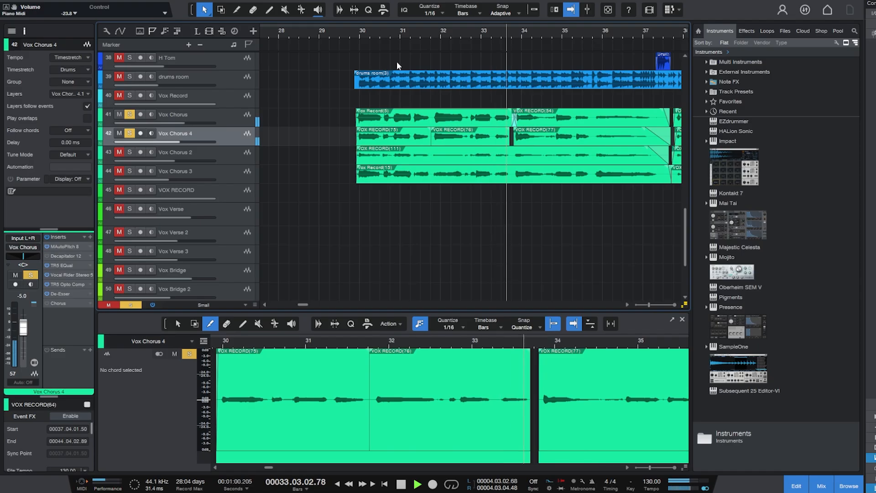
Solo only Vox Chorus 2 and Vox Chorus 3 and play them from just before bar 30.
{"action": "left_click", "coordinate": [129, 133]}
{"action": "left_click", "coordinate": [354, 35]}
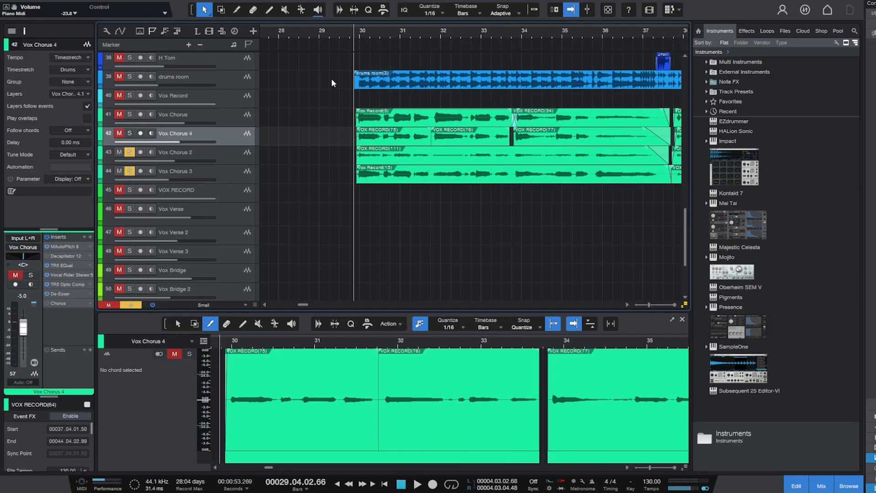
{"action": "left_click", "coordinate": [237, 150]}
{"action": "key", "text": "space"}
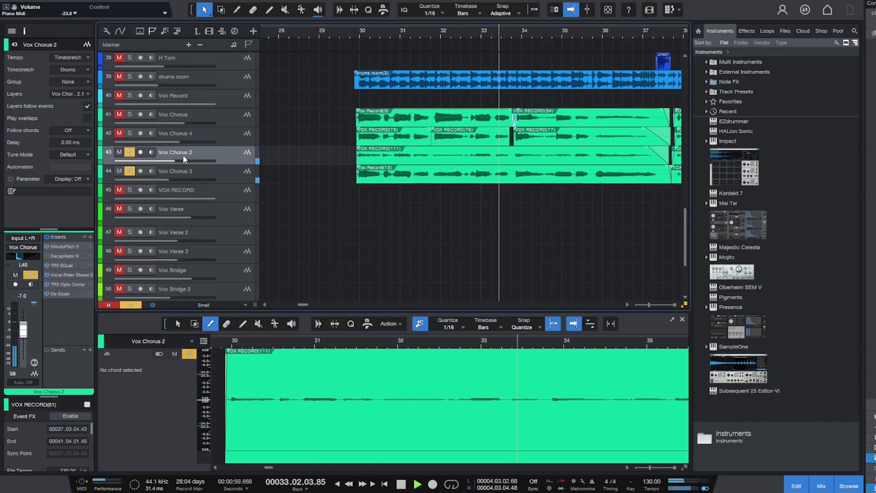
Add Vox Chorus and Vox Chorus 4 back to the solo and play all four chorus vocals from just before bar 30.
{"action": "left_click", "coordinate": [130, 133]}
{"action": "left_click", "coordinate": [130, 115]}
{"action": "left_click", "coordinate": [356, 56]}
{"action": "key", "text": "space"}
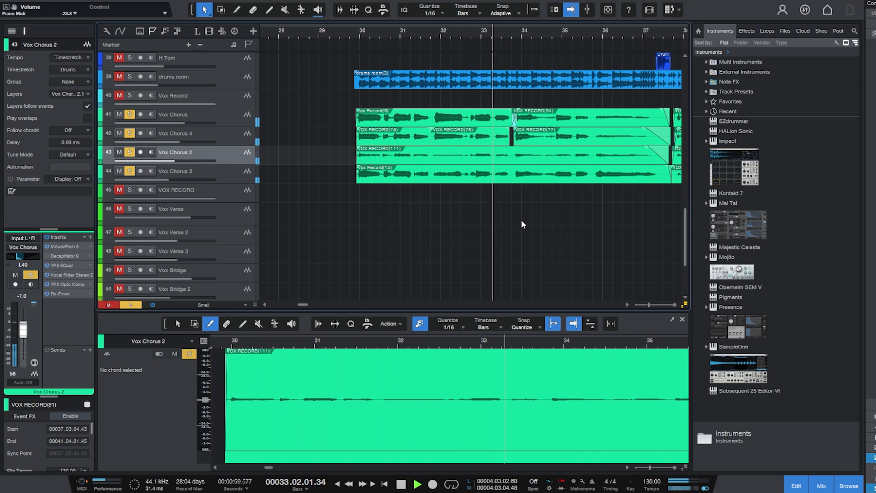
{"action": "key", "text": "space"}
Examine the inserts and sends of the Vox Chorus bus in the mixer console, enlarging the sends area.
{"action": "key", "text": "Down"}
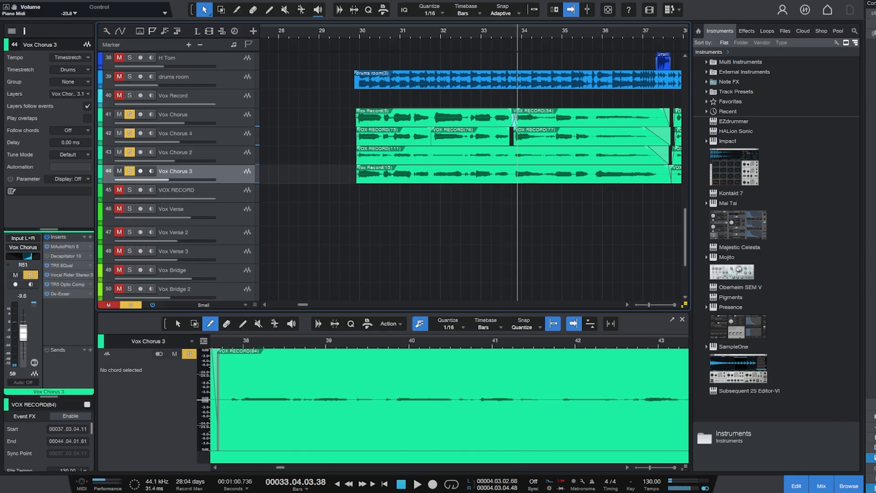
{"action": "left_click", "coordinate": [205, 118]}
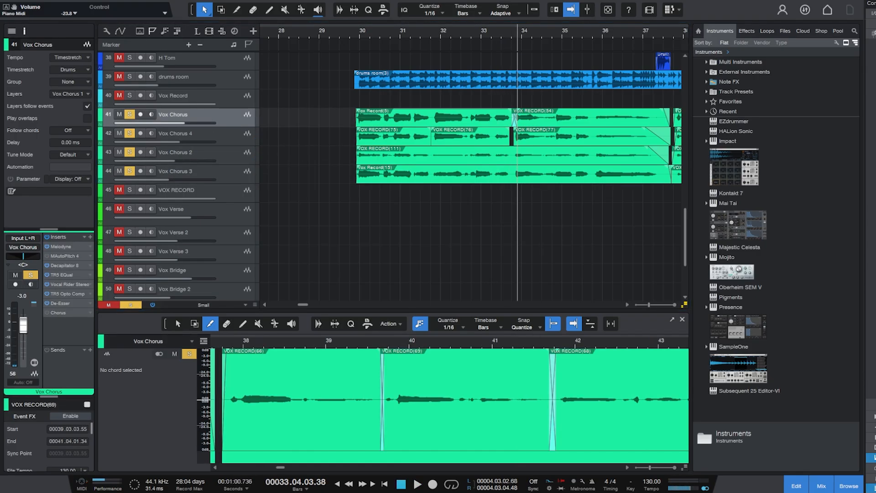
{"action": "key", "text": "F3"}
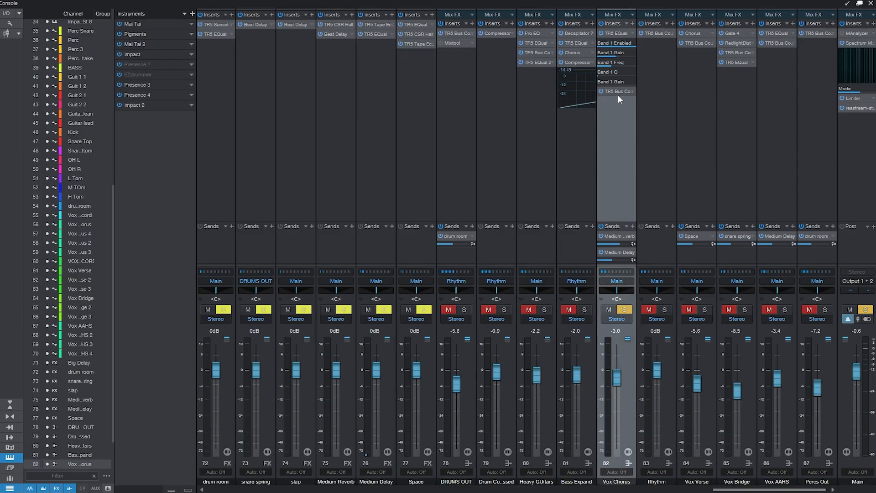
{"action": "left_click_drag", "start_coordinate": [615, 219], "coordinate": [625, 170]}
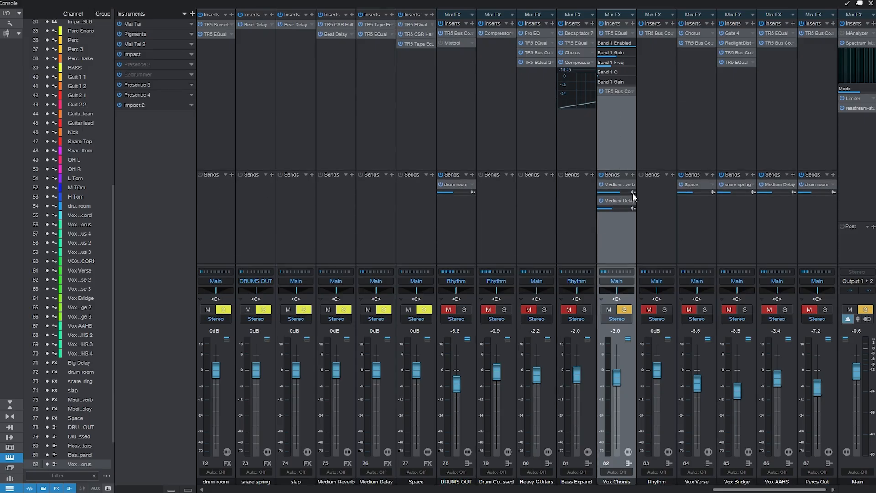
{"action": "key", "text": "F3"}
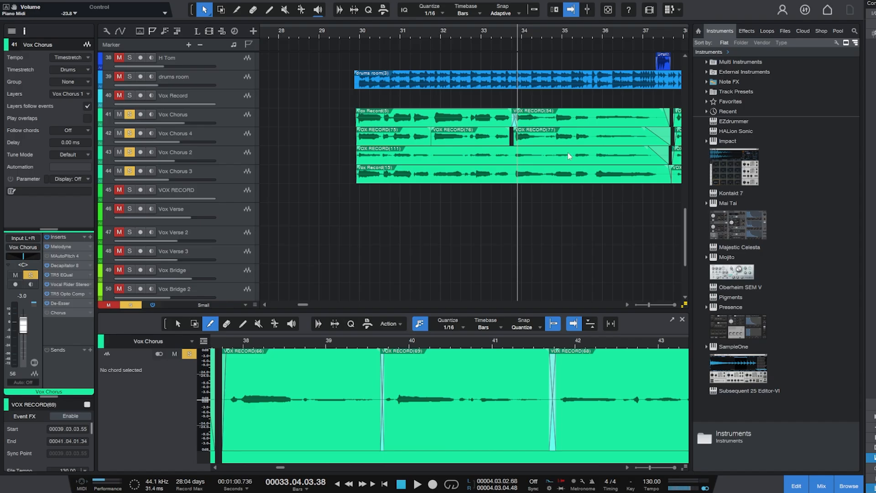
Clear the chorus vocal solos and play the full mix from about bar 29.
{"action": "left_click", "coordinate": [351, 31]}
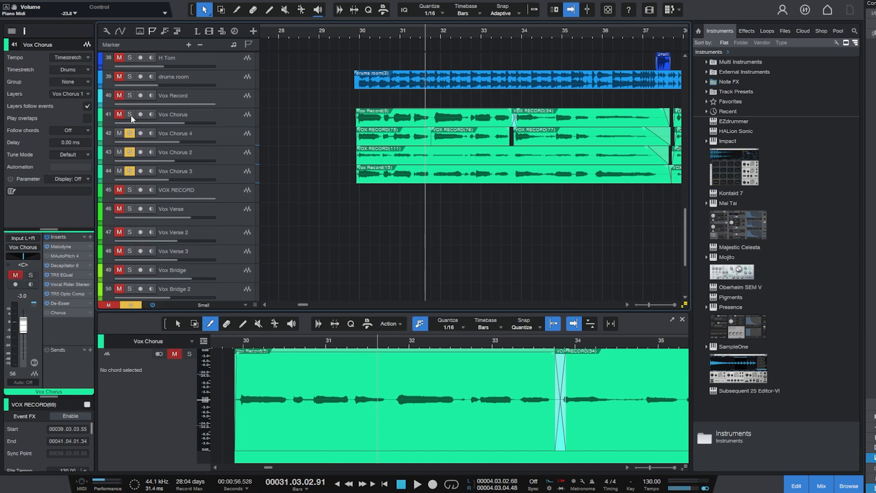
{"action": "left_click", "coordinate": [340, 34]}
{"action": "key", "text": "space"}
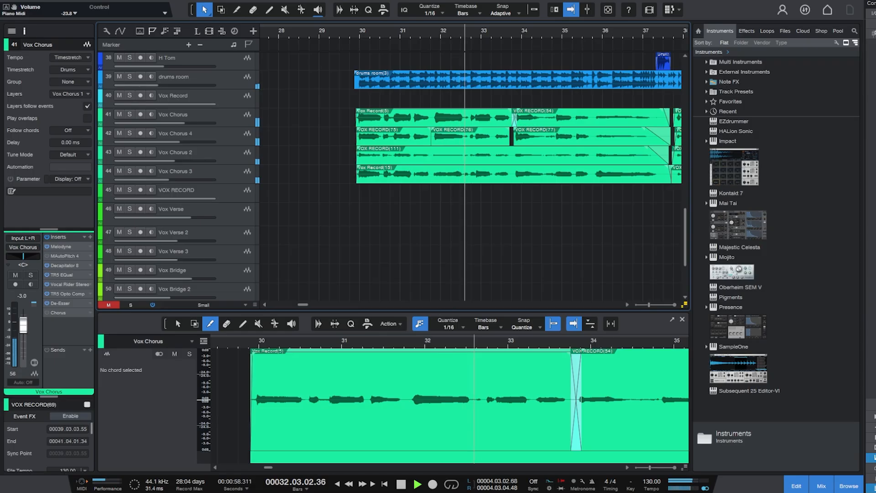
{"action": "key", "text": "space"}
Replay the full mix from beat 4 of bar 29.
{"action": "left_click", "coordinate": [349, 33]}
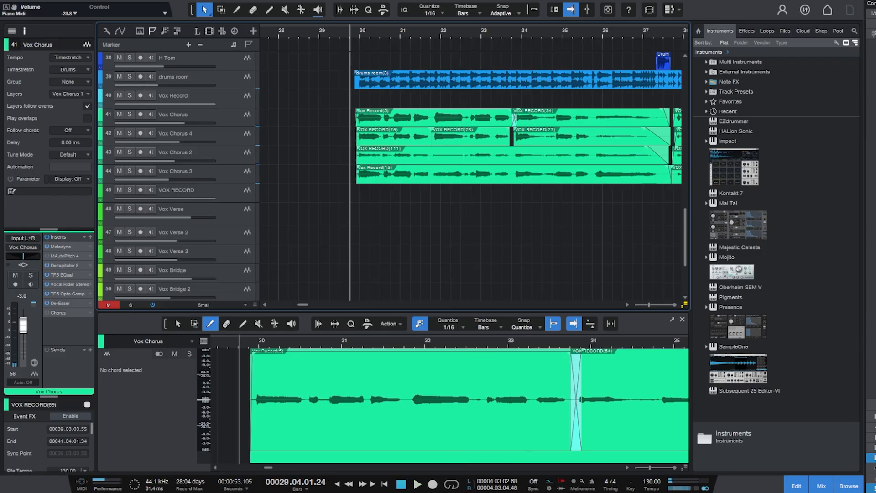
{"action": "key", "text": "space"}
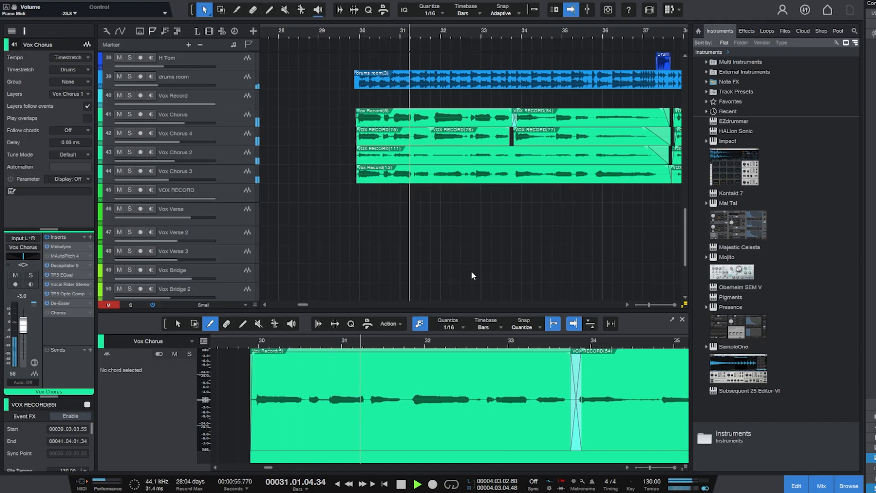
{"action": "key", "text": "space"}
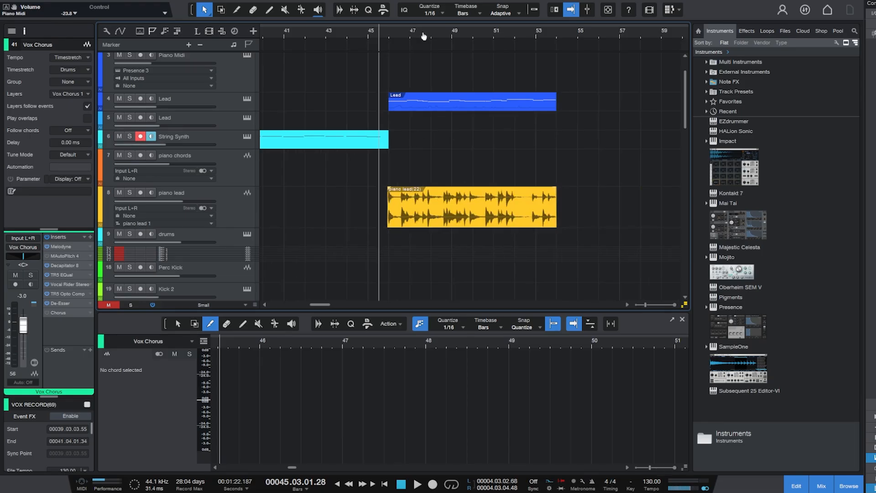
Play the full mix from about beat 3 of bar 45, leading into the piano lead section.
{"action": "left_click_drag", "start_coordinate": [424, 37], "coordinate": [423, 54]}
{"action": "key", "text": "space"}
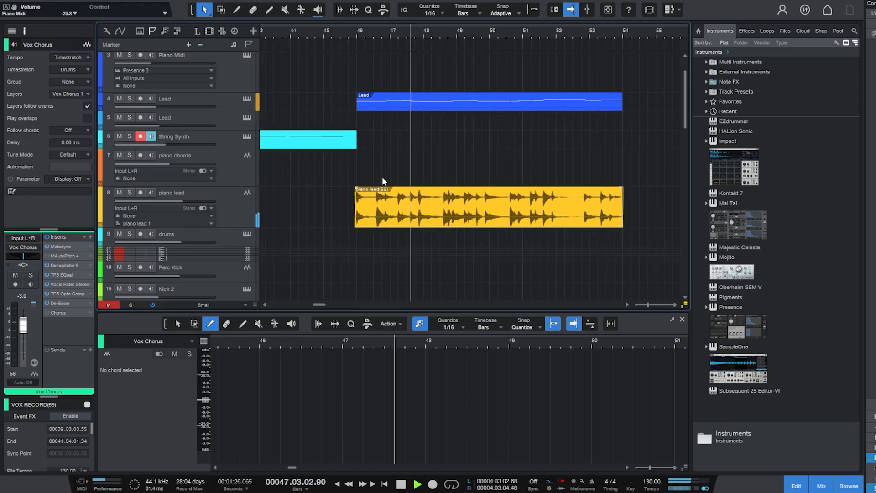
{"action": "key", "text": "space"}
Solo the Chords audio track (track 2) and play it from just before bar 54.
{"action": "scroll", "coordinate": [441, 175], "scroll_direction": "down", "scroll_amount": 3}
{"action": "scroll", "coordinate": [440, 175], "scroll_direction": "right", "scroll_amount": 4}
{"action": "scroll", "coordinate": [440, 175], "scroll_direction": "up", "scroll_amount": 4}
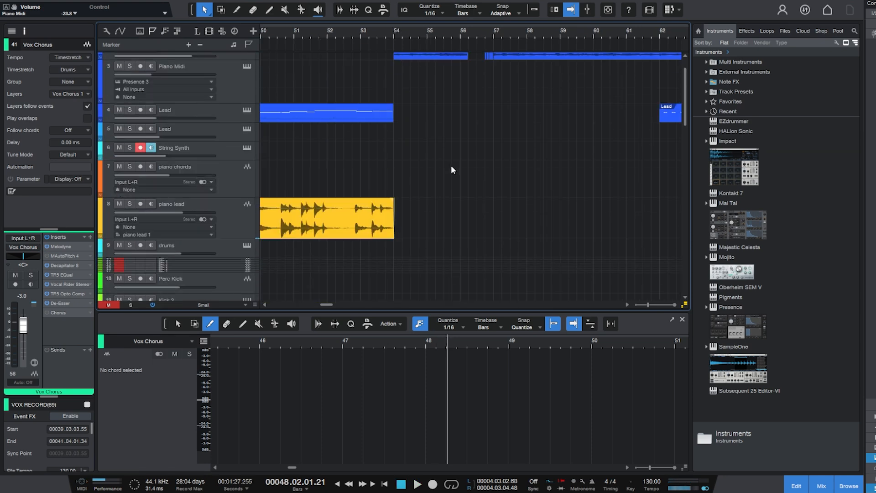
{"action": "left_click", "coordinate": [192, 82]}
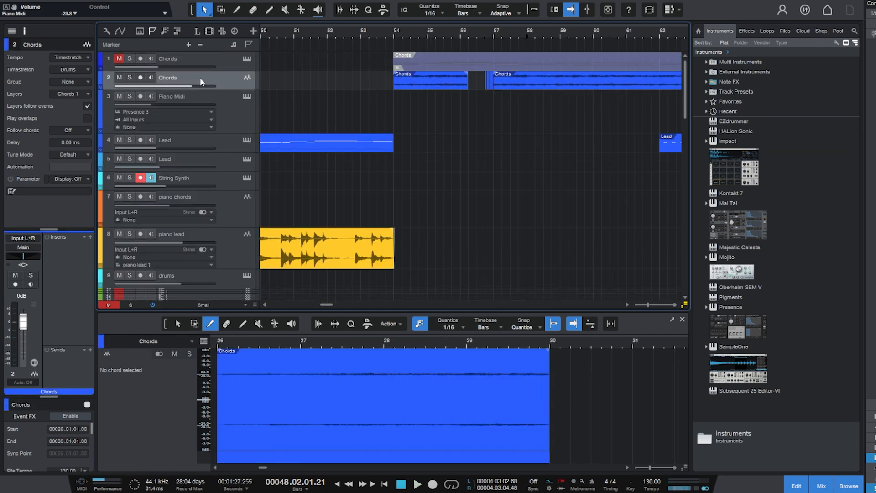
{"action": "left_click", "coordinate": [130, 78]}
{"action": "left_click_drag", "start_coordinate": [421, 38], "coordinate": [315, 18]}
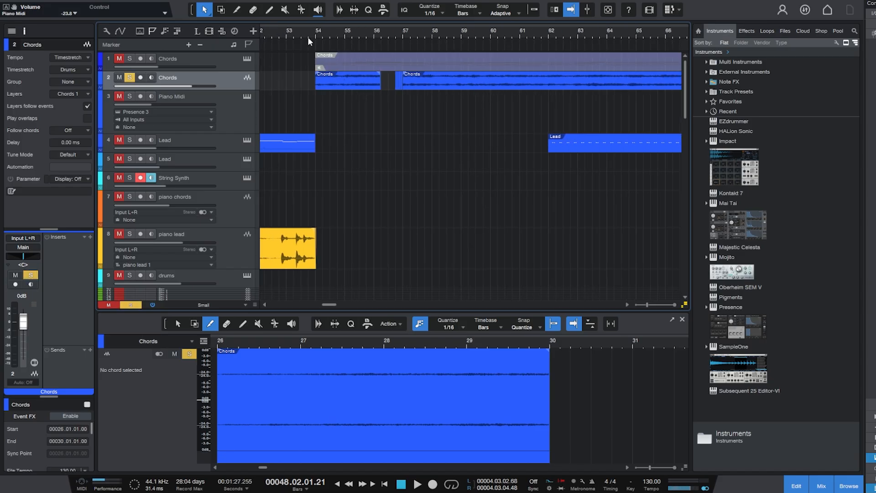
{"action": "left_click", "coordinate": [312, 35]}
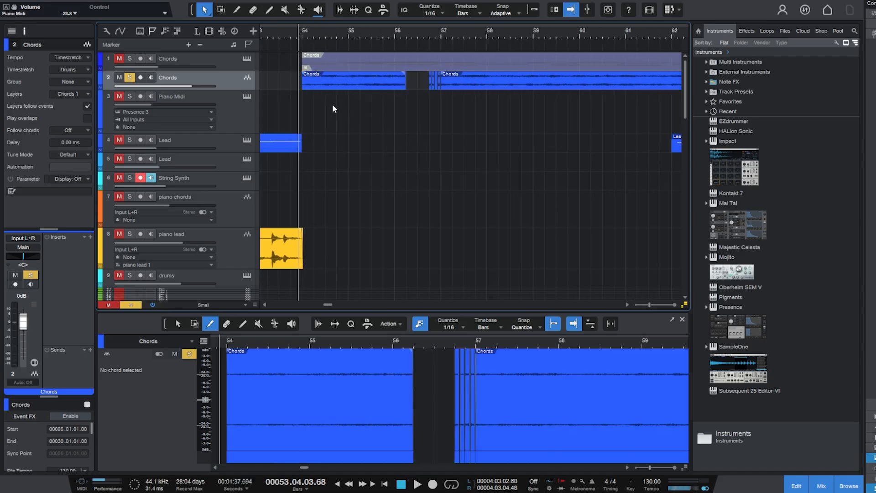
{"action": "key", "text": "space"}
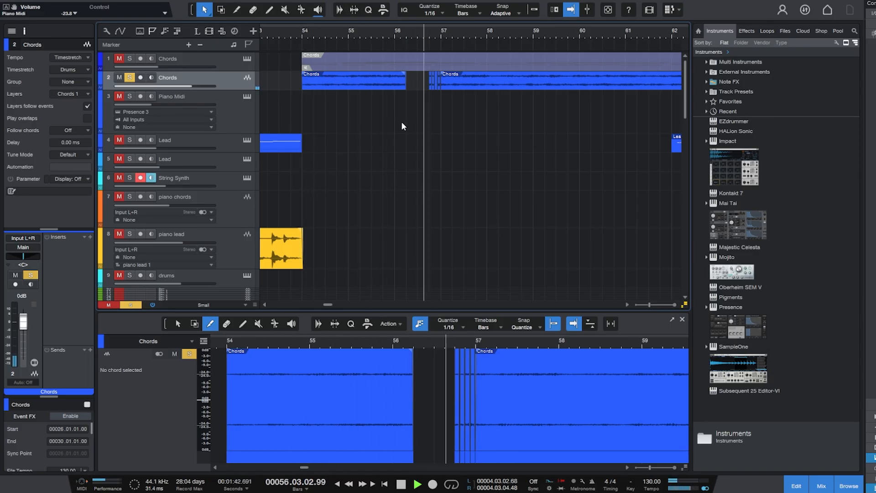
{"action": "key", "text": "space"}
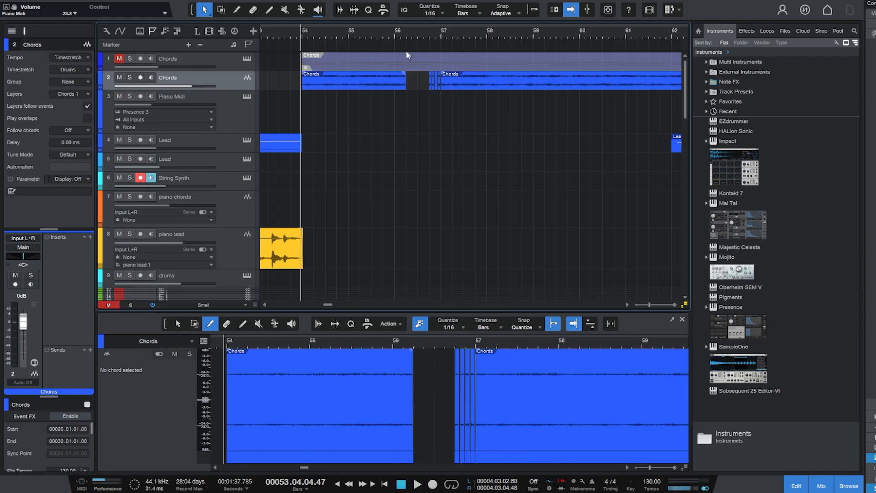
Play the full mix without solos from just before bar 54, and bring the drum and chorus vocal tracks into view.
{"action": "key", "text": "space"}
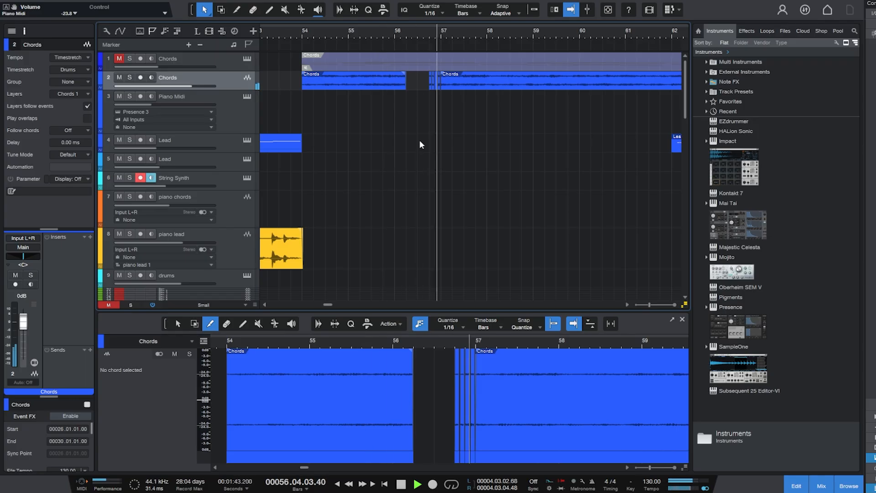
{"action": "scroll", "coordinate": [410, 283], "scroll_direction": "down", "scroll_amount": 7}
{"action": "key", "text": "space"}
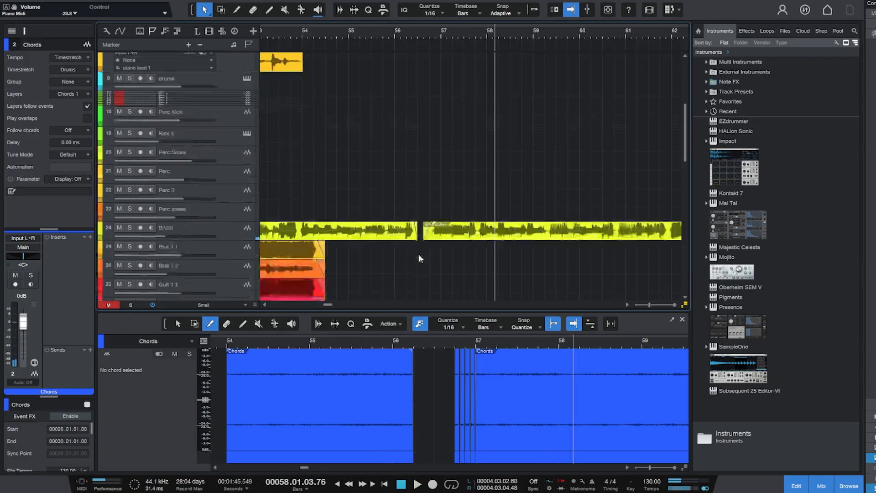
{"action": "scroll", "coordinate": [411, 283], "scroll_direction": "down", "scroll_amount": 6}
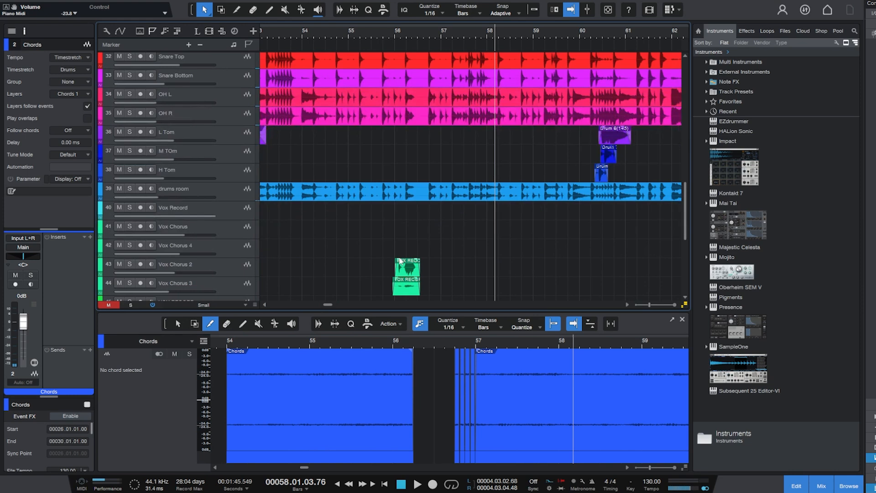
Solo the Vox Chorus 2, Vox Chorus 3 and Vox Bridge 3 tracks and play their short vocal clips around bar 56.
{"action": "scroll", "coordinate": [408, 254], "scroll_direction": "down", "scroll_amount": 2}
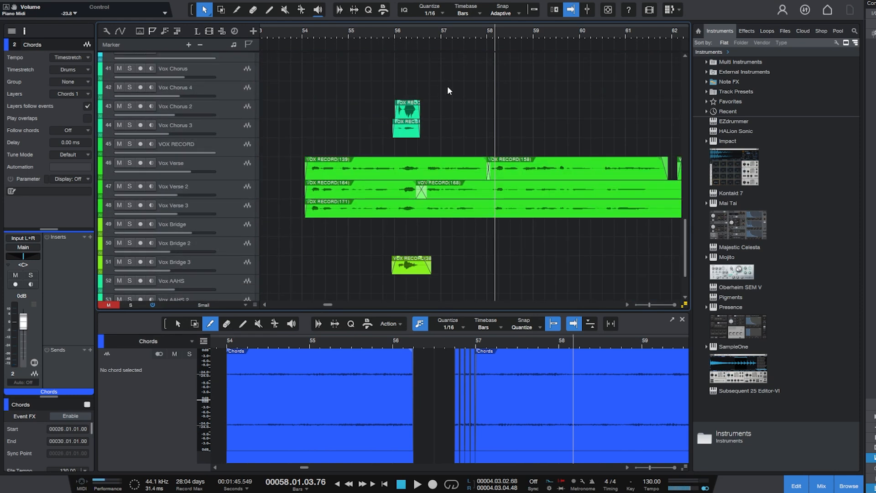
{"action": "left_click", "coordinate": [390, 35]}
{"action": "left_click", "coordinate": [130, 262]}
{"action": "left_click", "coordinate": [131, 123]}
{"action": "left_click", "coordinate": [131, 108]}
{"action": "key", "text": "space"}
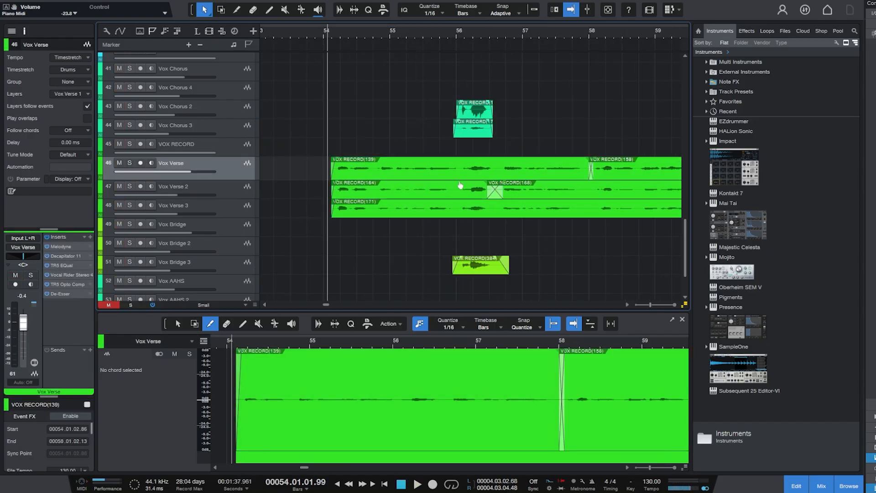
Trim the Vox Bridge 3 clip's end to about beat 3 of bar 56 and play the full mix from beat 4 of bar 55.
{"action": "left_click_drag", "start_coordinate": [495, 260], "coordinate": [500, 266]}
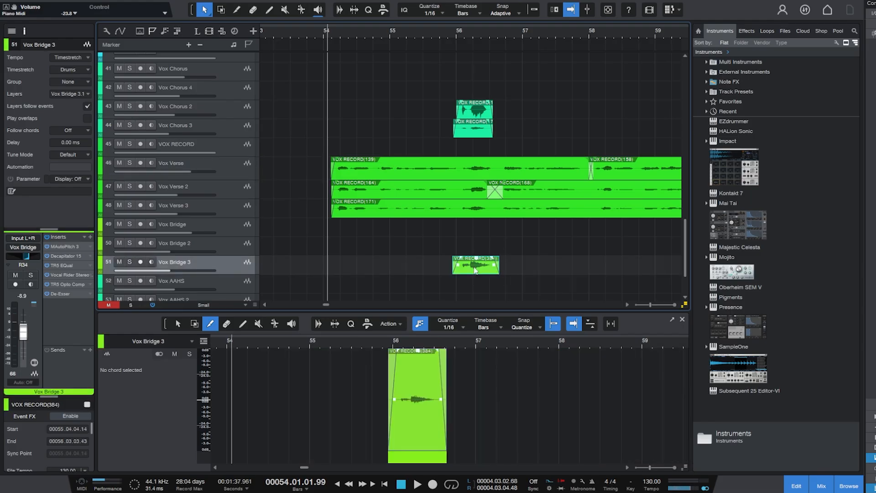
{"action": "left_click_drag", "start_coordinate": [480, 34], "coordinate": [444, 43]}
{"action": "left_click_drag", "start_coordinate": [388, 44], "coordinate": [376, 93]}
{"action": "left_click_drag", "start_coordinate": [340, 130], "coordinate": [351, 131]}
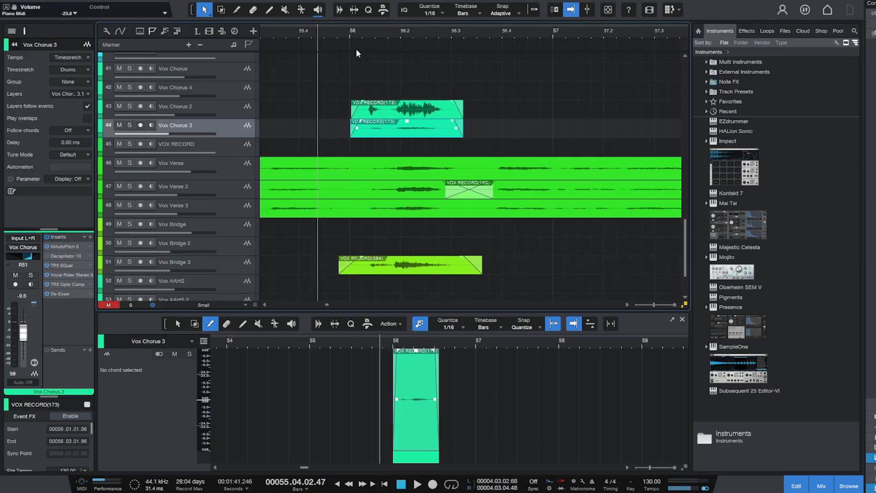
{"action": "left_click_drag", "start_coordinate": [354, 34], "coordinate": [354, 21]}
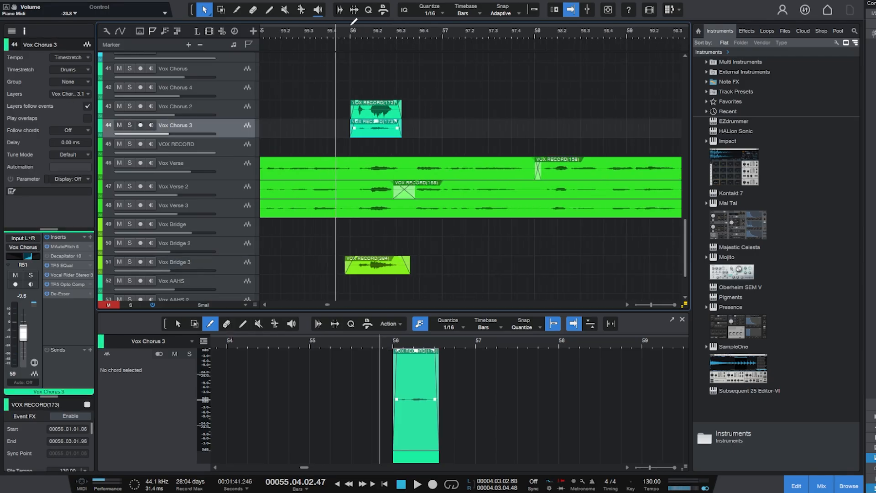
{"action": "scroll", "coordinate": [437, 77], "scroll_direction": "down", "scroll_amount": 2}
{"action": "key", "text": "space"}
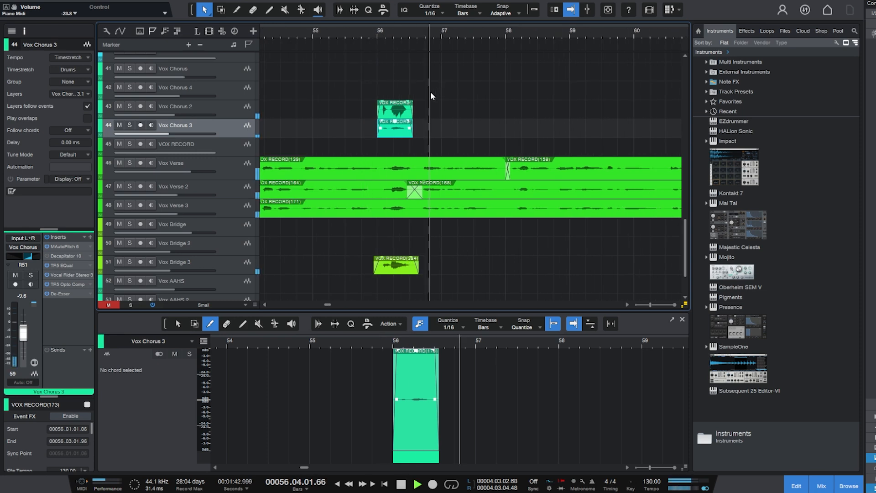
{"action": "key", "text": "space"}
Solo the Lead instrument track (track 4) and play it from just before bar 62.
{"action": "scroll", "coordinate": [484, 85], "scroll_direction": "up", "scroll_amount": 6}
{"action": "scroll", "coordinate": [484, 87], "scroll_direction": "up", "scroll_amount": 6}
{"action": "left_click_drag", "start_coordinate": [600, 41], "coordinate": [396, 146]}
{"action": "scroll", "coordinate": [365, 165], "scroll_direction": "up", "scroll_amount": 8}
{"action": "scroll", "coordinate": [369, 211], "scroll_direction": "down", "scroll_amount": 8}
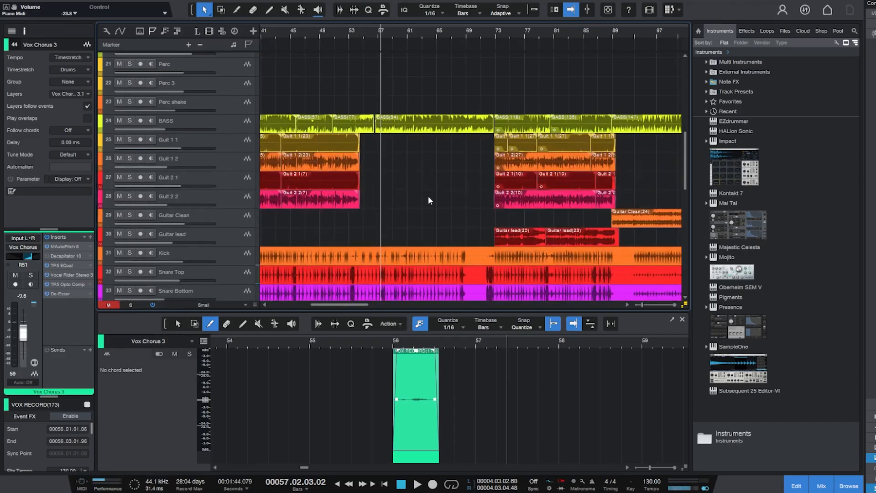
{"action": "scroll", "coordinate": [439, 99], "scroll_direction": "up", "scroll_amount": 10}
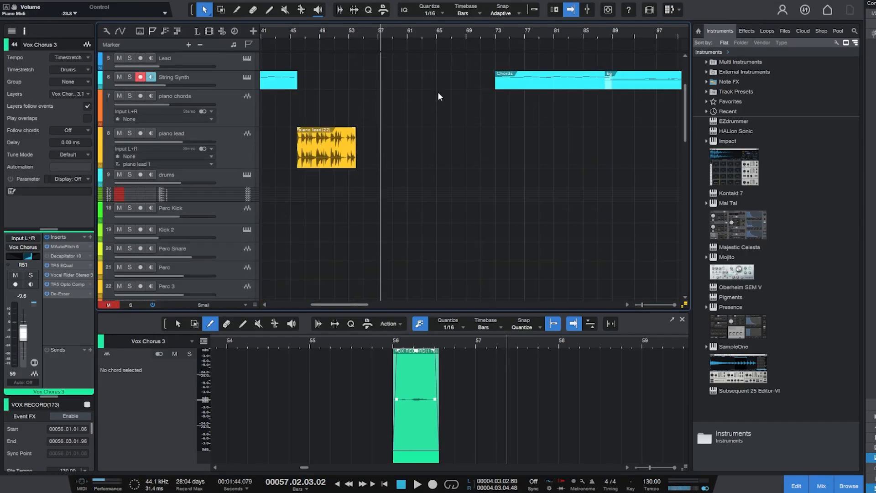
{"action": "left_click_drag", "start_coordinate": [466, 32], "coordinate": [427, 48]}
{"action": "left_click", "coordinate": [208, 145]}
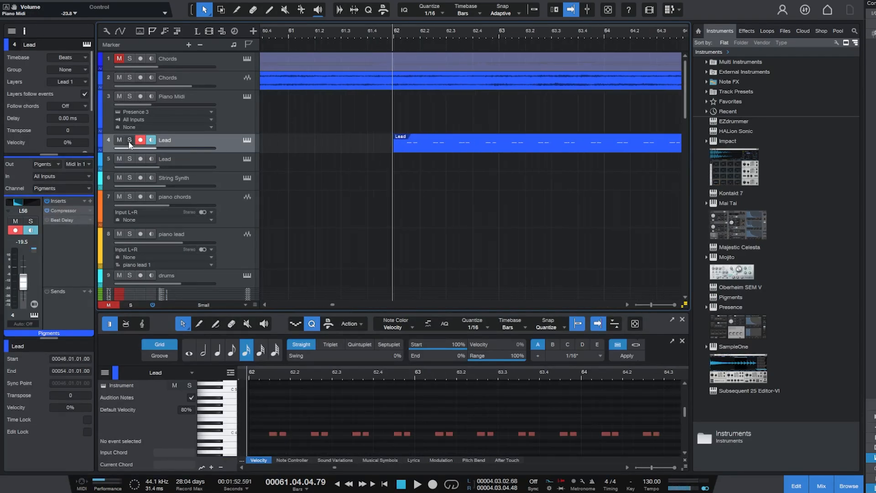
{"action": "left_click", "coordinate": [194, 144]}
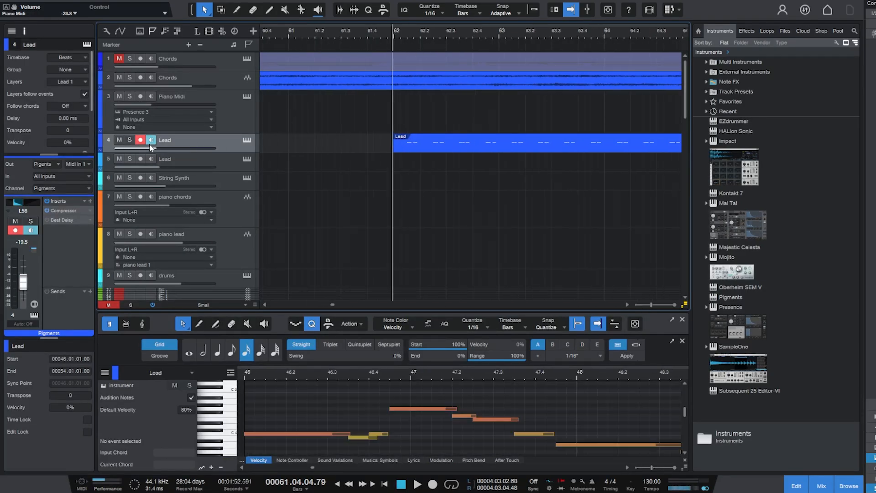
{"action": "left_click", "coordinate": [129, 143]}
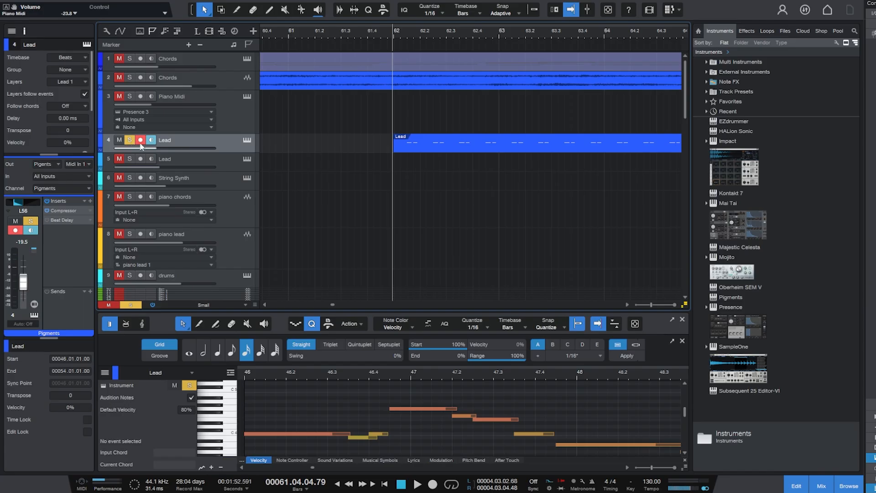
{"action": "key", "text": "space"}
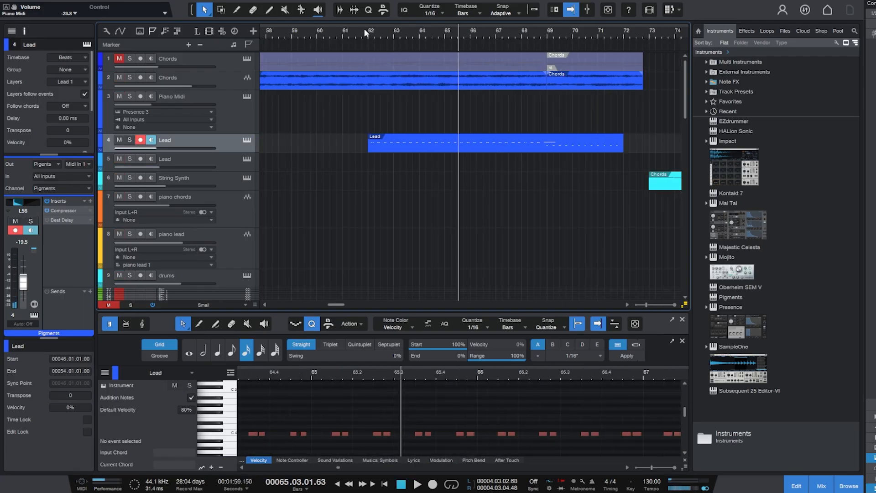
Play the full mix without solos from just before bar 62 to hear the Lead part in context.
{"action": "left_click", "coordinate": [365, 29]}
{"action": "key", "text": "space"}
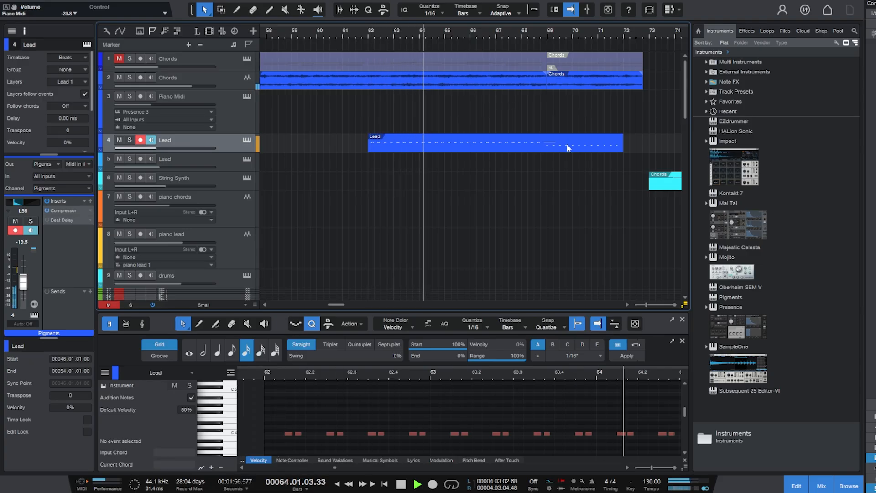
{"action": "key", "text": "space"}
Examine the synth, guitar, drum and chorus vocal tracks entering at bar 73 and play the full mix from beat 4 of bar 72.
{"action": "left_click_drag", "start_coordinate": [649, 33], "coordinate": [474, 54]}
{"action": "left_click", "coordinate": [346, 32]}
{"action": "scroll", "coordinate": [385, 101], "scroll_direction": "down", "scroll_amount": 10}
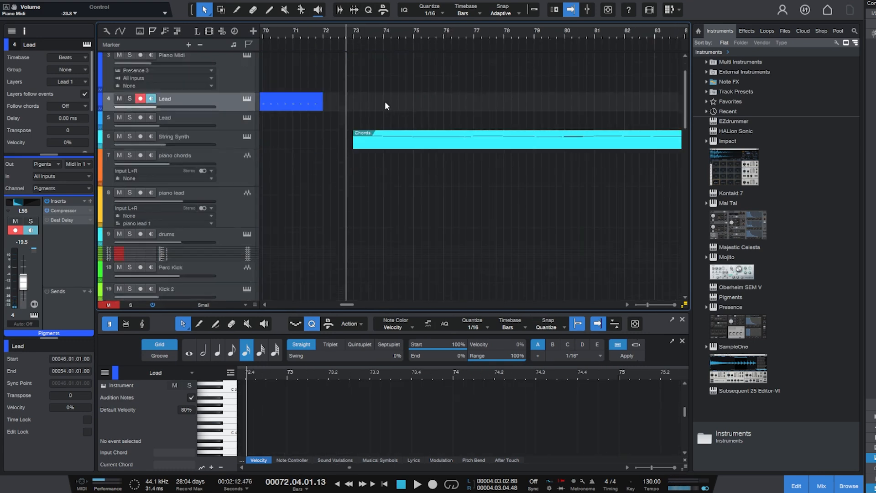
{"action": "scroll", "coordinate": [456, 233], "scroll_direction": "down", "scroll_amount": 1}
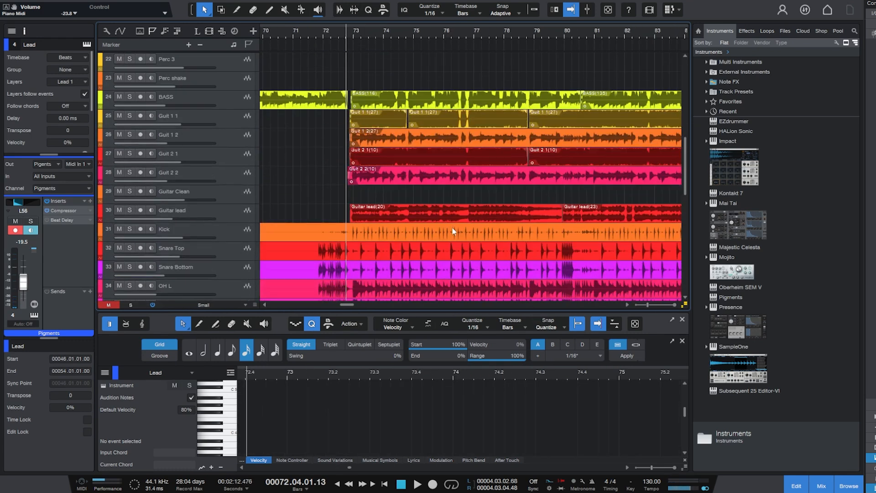
{"action": "left_click", "coordinate": [193, 208]}
{"action": "scroll", "coordinate": [300, 186], "scroll_direction": "down", "scroll_amount": 8}
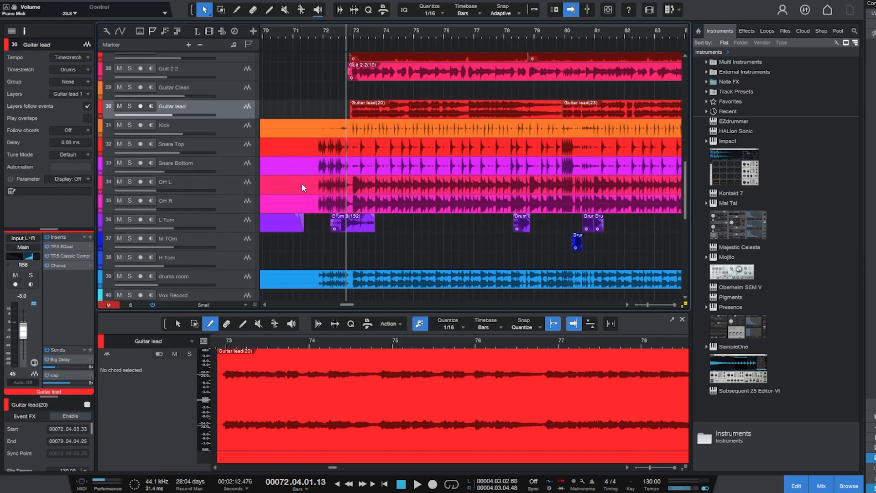
{"action": "scroll", "coordinate": [292, 150], "scroll_direction": "up", "scroll_amount": 3}
{"action": "scroll", "coordinate": [301, 151], "scroll_direction": "down", "scroll_amount": 6}
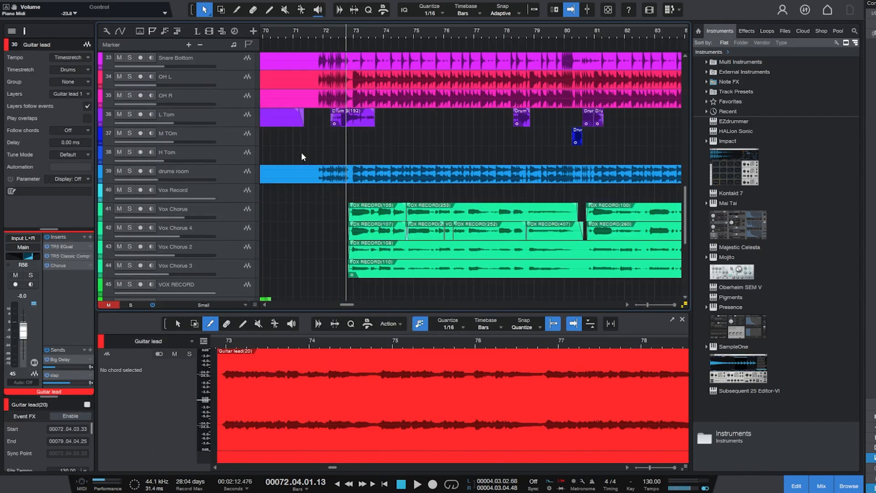
{"action": "scroll", "coordinate": [329, 160], "scroll_direction": "up", "scroll_amount": 1}
{"action": "scroll", "coordinate": [330, 163], "scroll_direction": "up", "scroll_amount": 10}
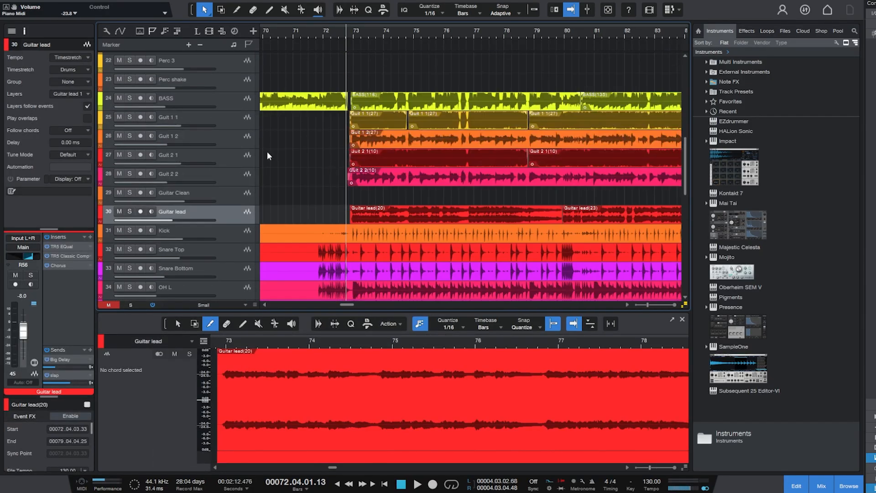
{"action": "key", "text": "space"}
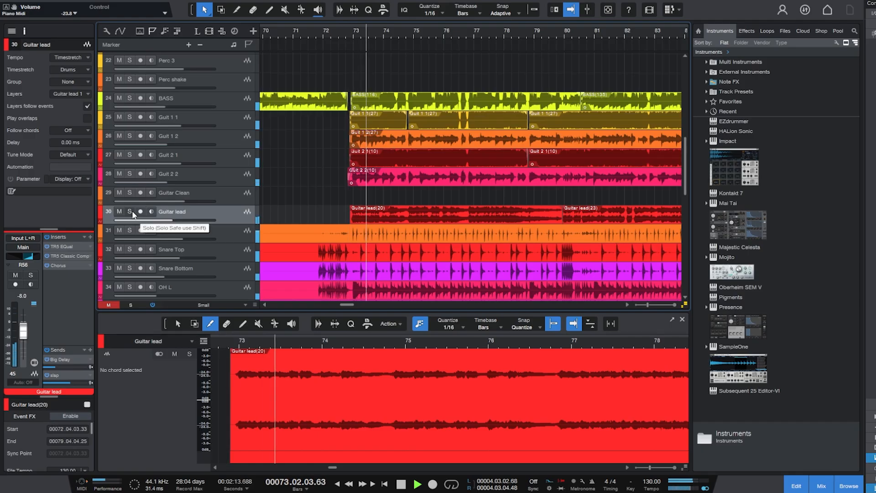
{"action": "key", "text": "space"}
Solo the Guitar lead track (track 30) and play it from just before bar 73.
{"action": "scroll", "coordinate": [353, 169], "scroll_direction": "up", "scroll_amount": 9}
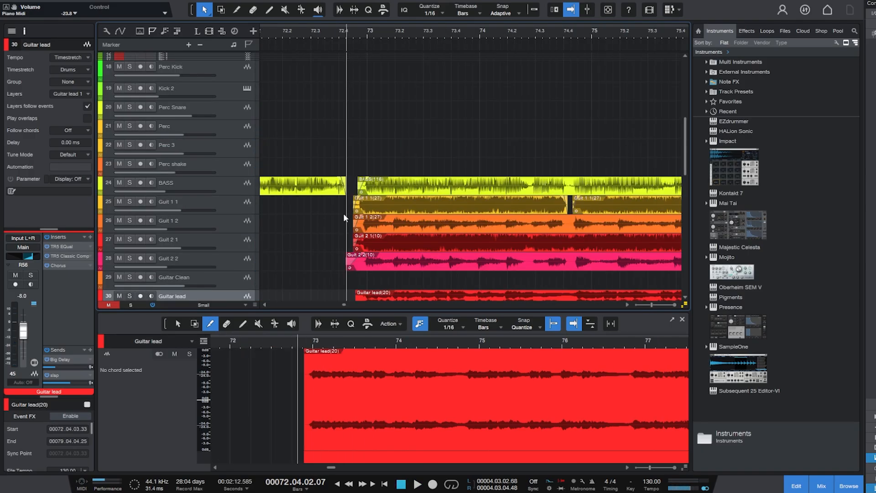
{"action": "scroll", "coordinate": [383, 40], "scroll_direction": "right", "scroll_amount": 1}
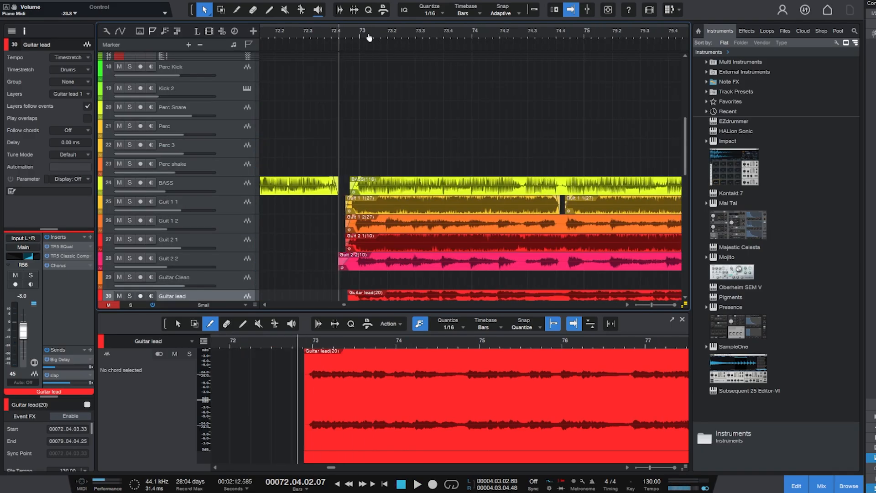
{"action": "scroll", "coordinate": [412, 228], "scroll_direction": "down", "scroll_amount": 5}
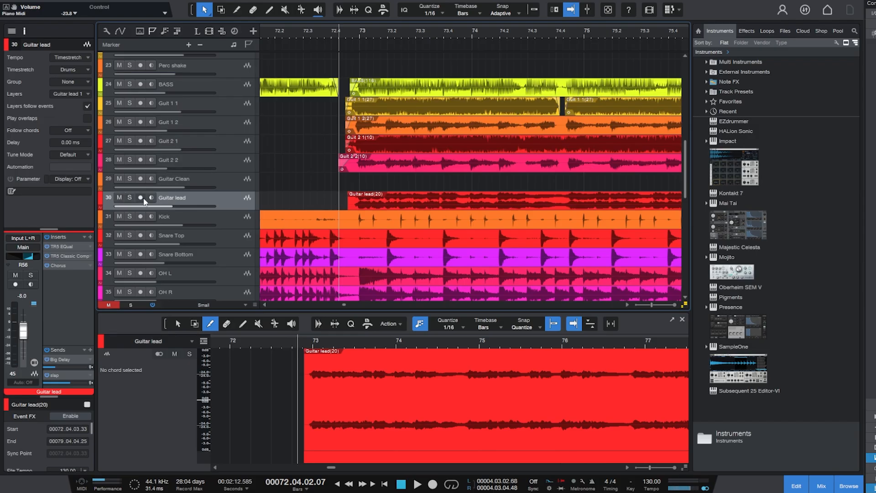
{"action": "left_click", "coordinate": [130, 197]}
{"action": "key", "text": "space"}
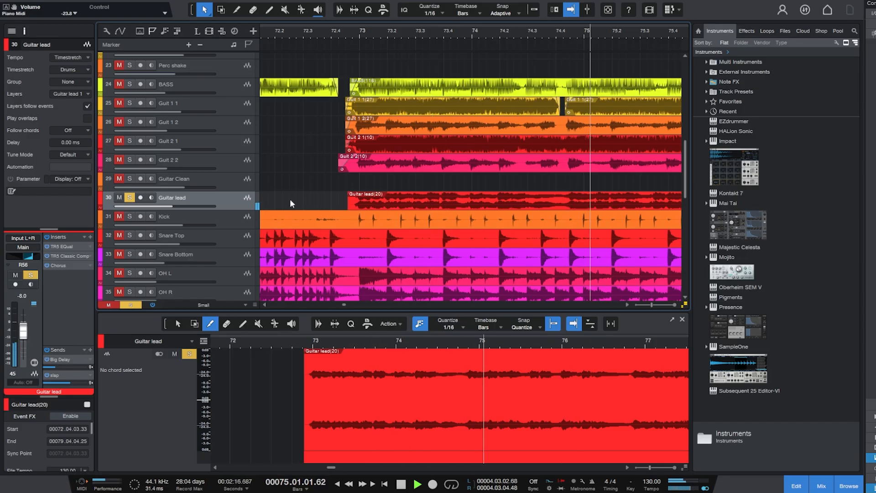
{"action": "scroll", "coordinate": [450, 32], "scroll_direction": "down", "scroll_amount": 4}
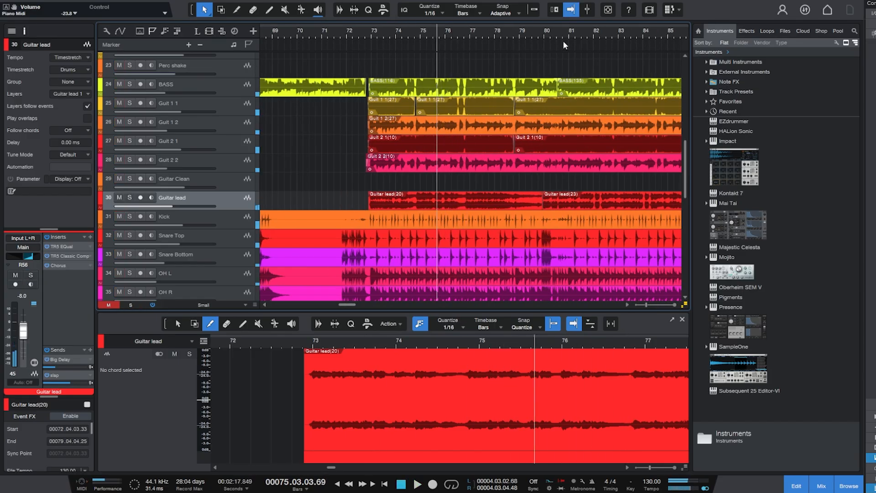
Show the tempo track and place the playhead before and after bar 89 to examine the tempo and time signature change.
{"action": "left_click_drag", "start_coordinate": [564, 37], "coordinate": [432, 36]}
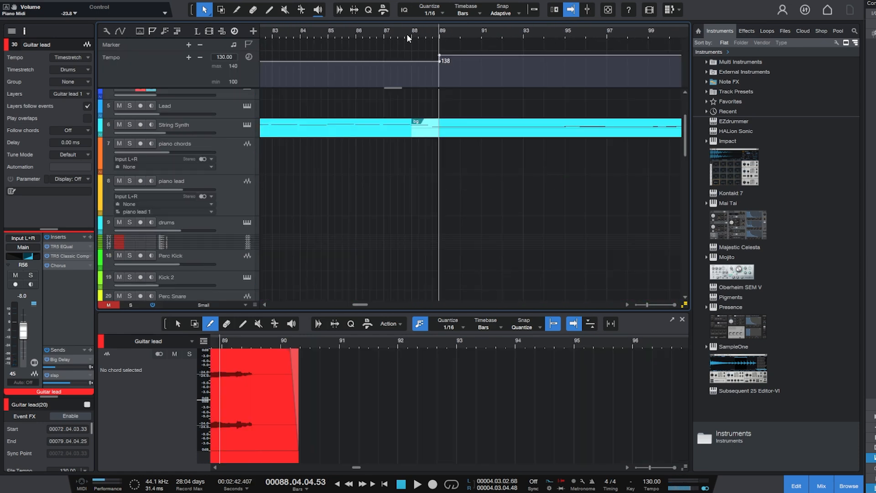
{"action": "left_click", "coordinate": [403, 33]}
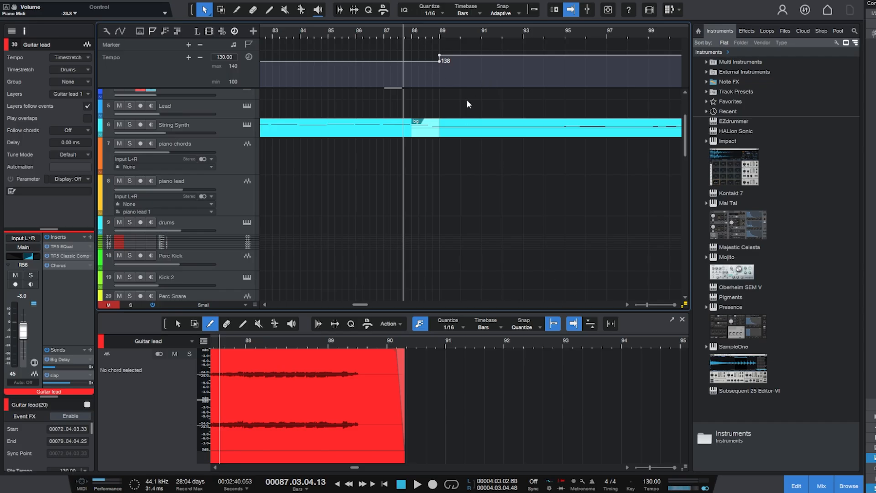
{"action": "left_click", "coordinate": [441, 34]}
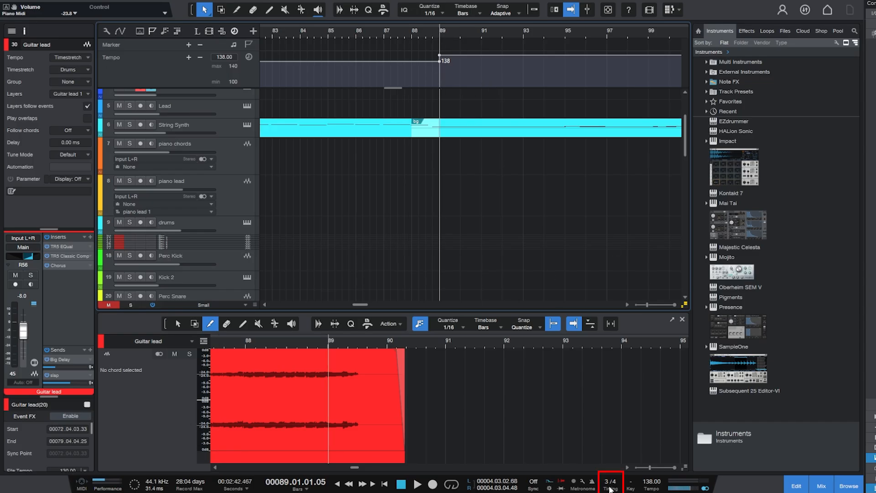
{"action": "left_click_drag", "start_coordinate": [456, 36], "coordinate": [388, 61]}
{"action": "left_click", "coordinate": [364, 33]}
{"action": "left_click", "coordinate": [403, 33]}
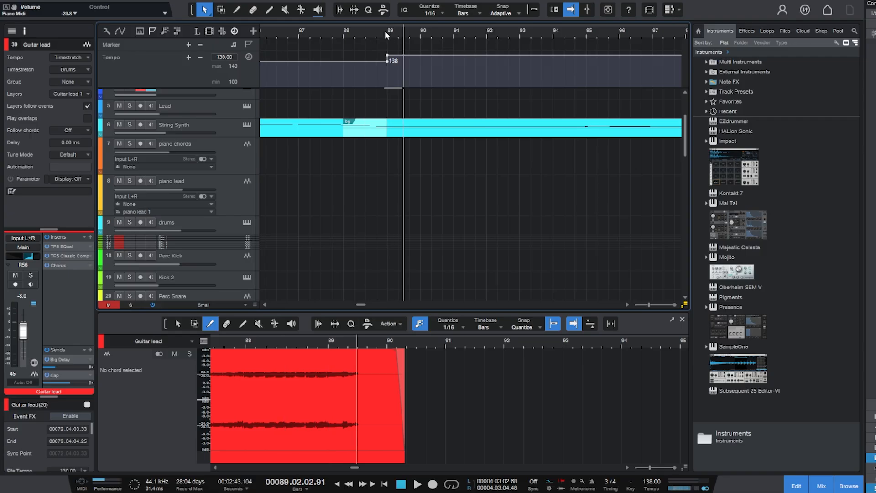
Play the full mix from beat 3 of bar 88 through the tempo change, with the bass, guitar and drum tracks in view.
{"action": "scroll", "coordinate": [422, 189], "scroll_direction": "down", "scroll_amount": 8}
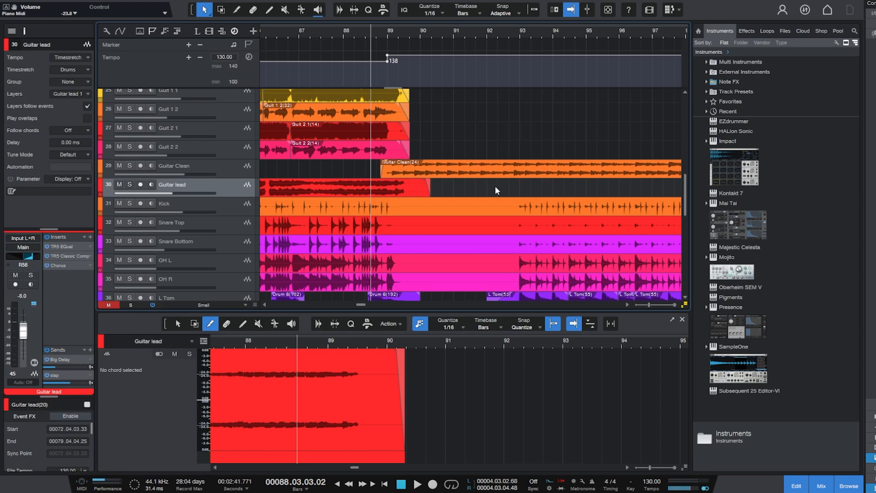
{"action": "key", "text": "space"}
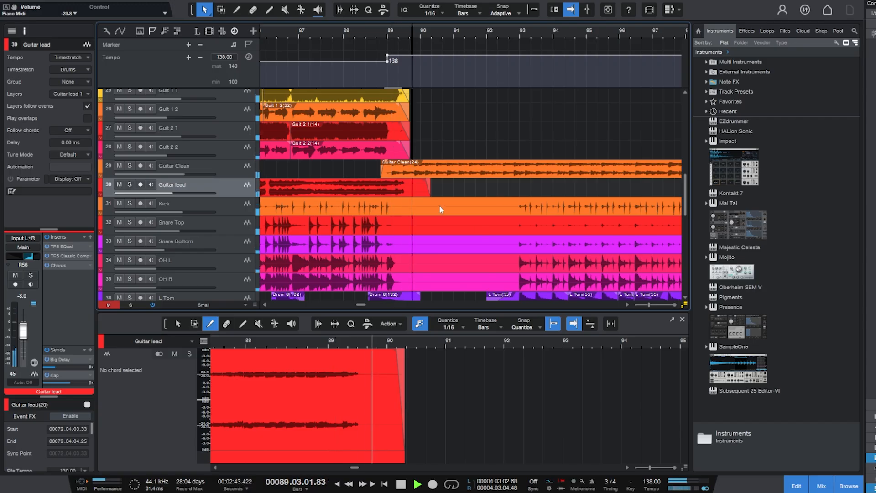
{"action": "scroll", "coordinate": [472, 174], "scroll_direction": "up", "scroll_amount": 8}
{"action": "scroll", "coordinate": [502, 172], "scroll_direction": "down", "scroll_amount": 6}
{"action": "key", "text": "space"}
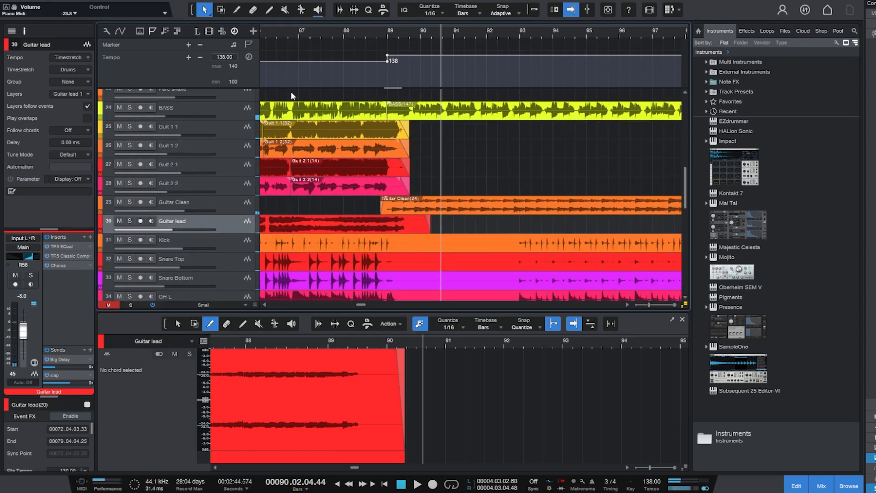
Solo the BASS track (track 24) and play it from about bar 89.
{"action": "left_click", "coordinate": [129, 108]}
{"action": "left_click", "coordinate": [227, 110]}
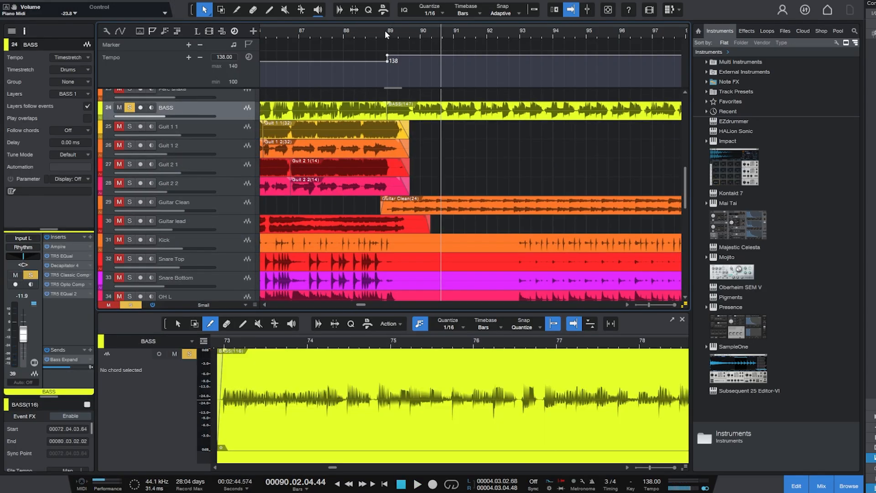
{"action": "left_click", "coordinate": [385, 38]}
{"action": "key", "text": "space"}
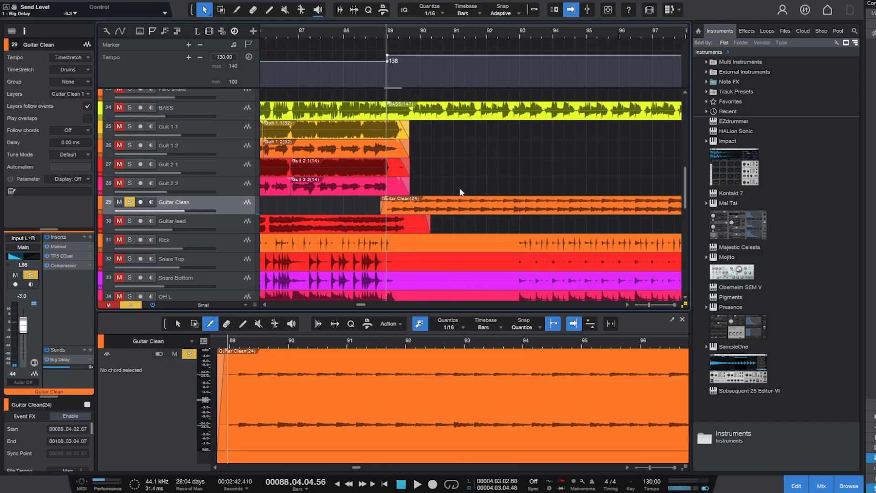
Play the soloed Guitar Clean track (track 29) from just before bar 89.
{"action": "key", "text": "space"}
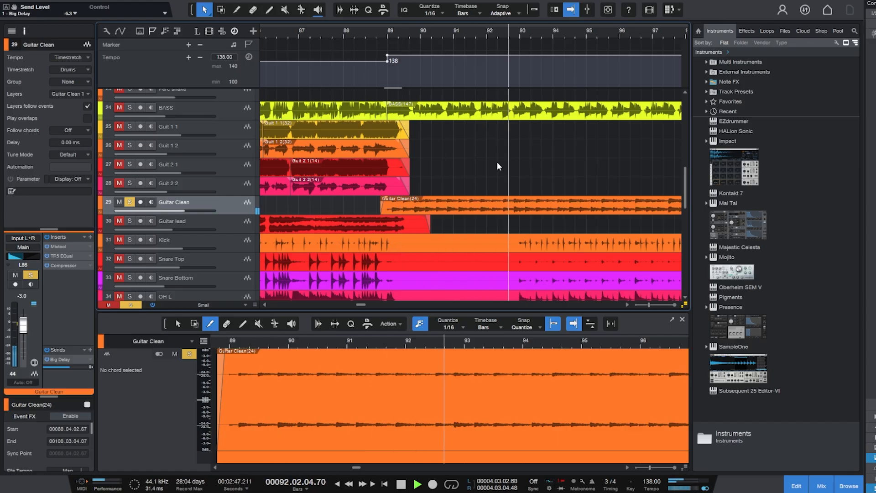
{"action": "key", "text": "space"}
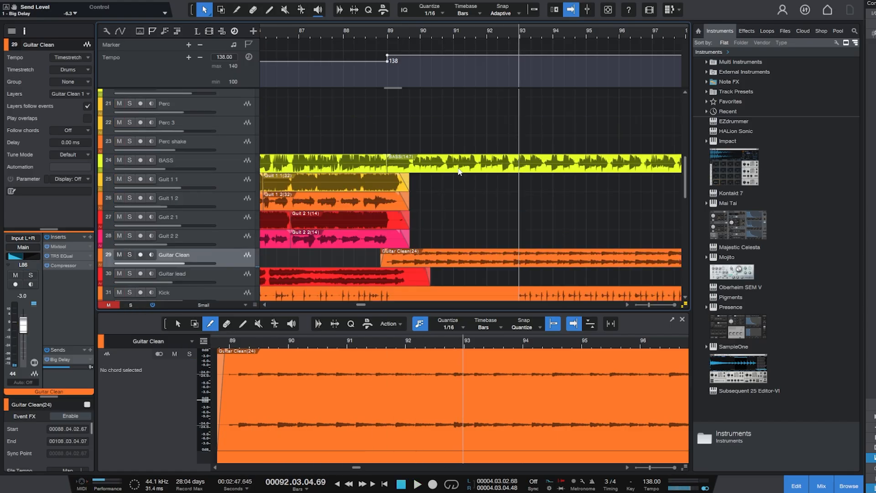
Play the String Synth track (track 6) from just before bar 89 and around bar 95, soloing it for part of the playback.
{"action": "scroll", "coordinate": [461, 201], "scroll_direction": "up", "scroll_amount": 5}
{"action": "scroll", "coordinate": [461, 203], "scroll_direction": "up", "scroll_amount": 6}
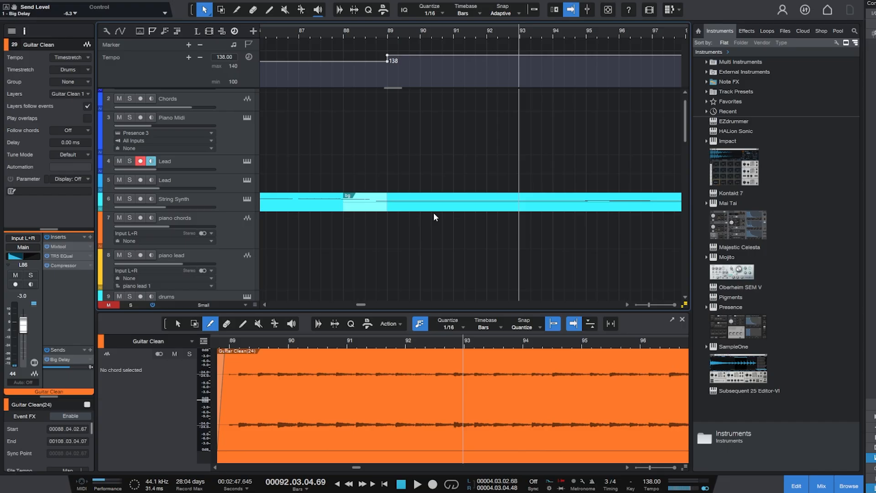
{"action": "left_click", "coordinate": [215, 206]}
{"action": "left_click", "coordinate": [386, 32]}
{"action": "key", "text": "space"}
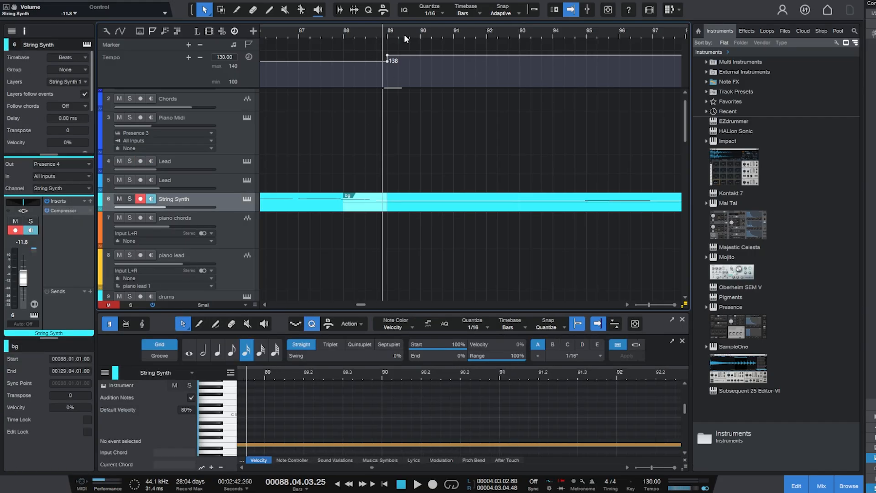
{"action": "left_click", "coordinate": [579, 32]}
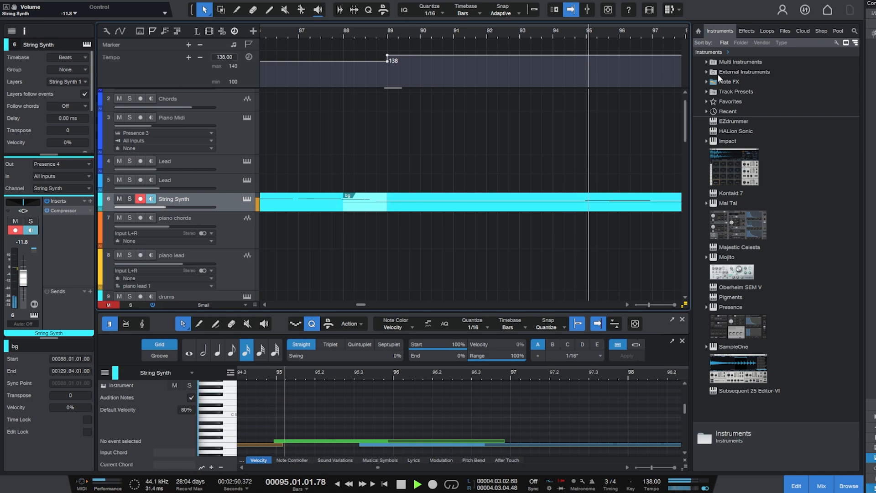
{"action": "left_click", "coordinate": [129, 199]}
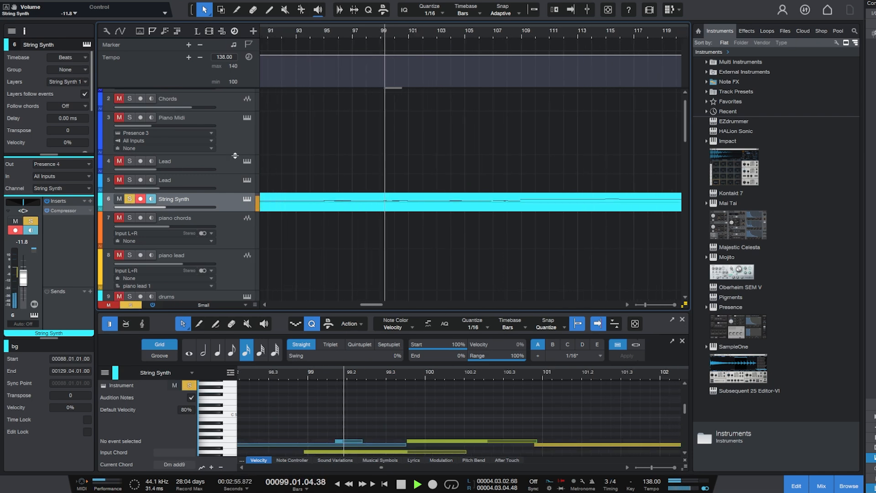
{"action": "left_click", "coordinate": [129, 200]}
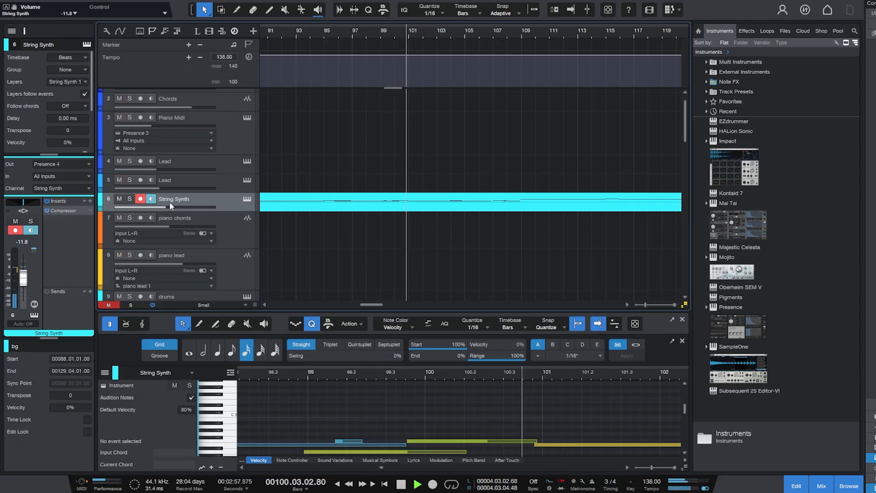
Play the full mix from bar 92, where the Vox Verse part (track 46) enters, with the vocal tracks in view.
{"action": "left_click_drag", "start_coordinate": [408, 32], "coordinate": [442, 6]}
{"action": "scroll", "coordinate": [399, 123], "scroll_direction": "down", "scroll_amount": 2}
{"action": "key", "text": "space"}
{"action": "scroll", "coordinate": [399, 123], "scroll_direction": "down", "scroll_amount": 10}
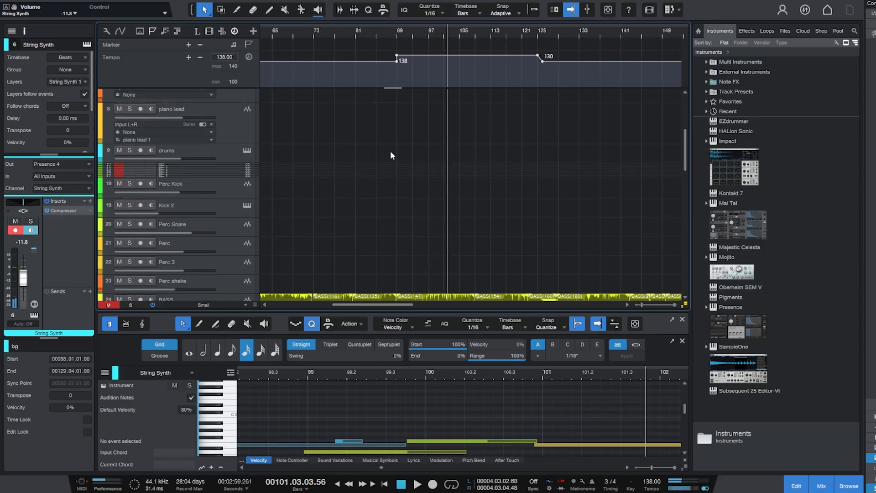
{"action": "scroll", "coordinate": [414, 135], "scroll_direction": "down", "scroll_amount": 6}
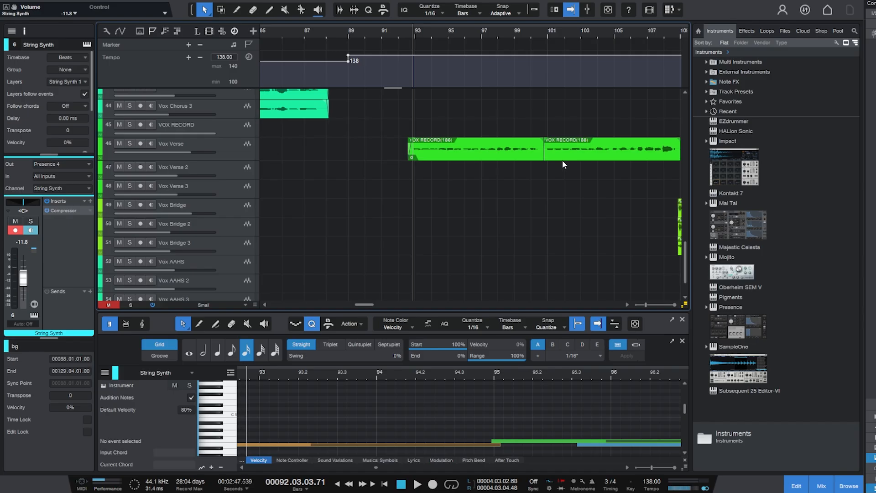
{"action": "scroll", "coordinate": [563, 214], "scroll_direction": "up", "scroll_amount": 3}
{"action": "key", "text": "space"}
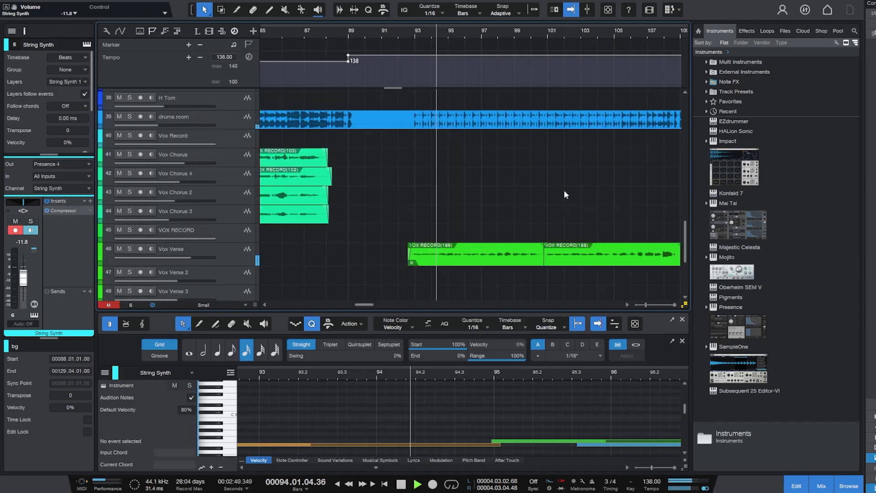
Solo the Guitar Clean (track 29) and BASS (track 24) tracks during playback to hear them together.
{"action": "scroll", "coordinate": [563, 191], "scroll_direction": "up", "scroll_amount": 5}
{"action": "scroll", "coordinate": [563, 193], "scroll_direction": "up", "scroll_amount": 4}
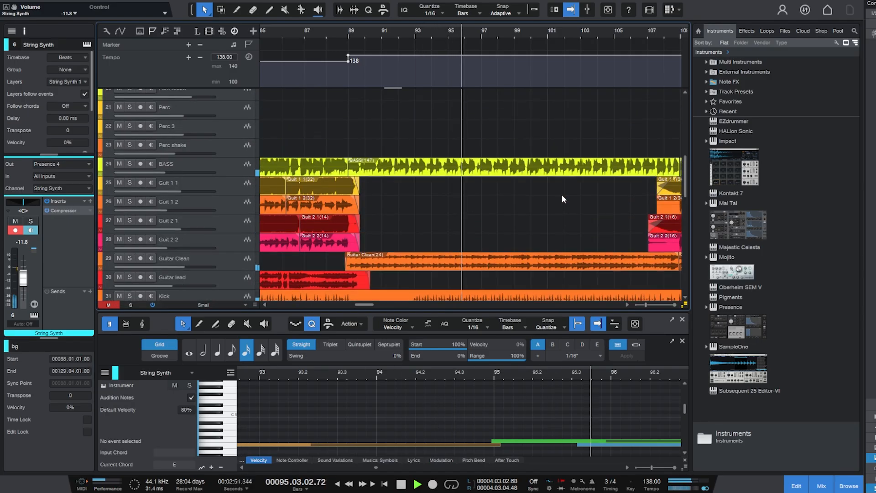
{"action": "left_click", "coordinate": [129, 258]}
{"action": "left_click", "coordinate": [130, 164]}
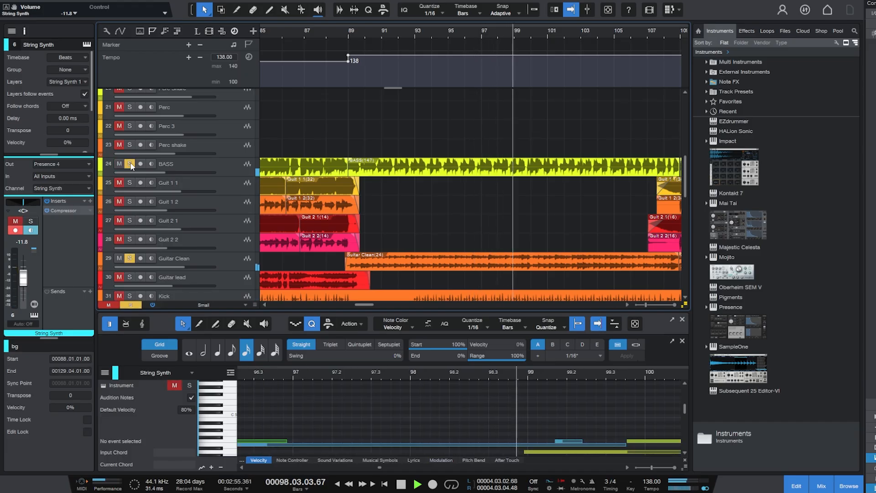
{"action": "scroll", "coordinate": [390, 215], "scroll_direction": "down", "scroll_amount": 1}
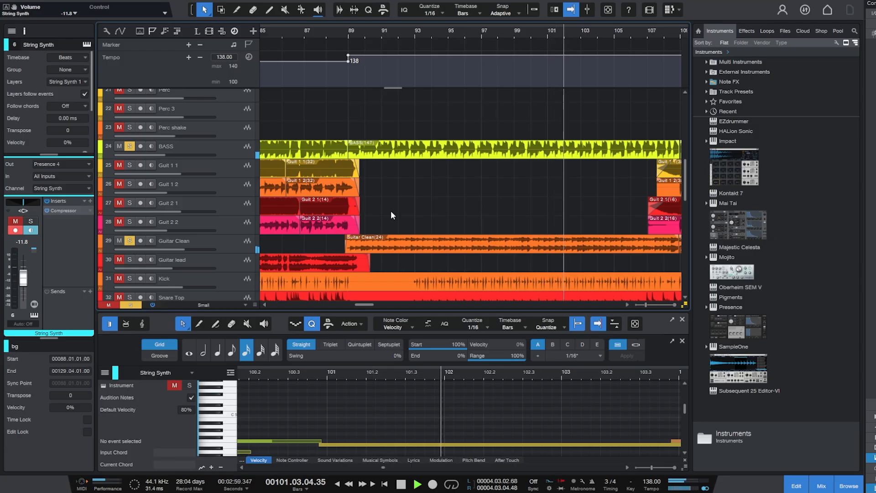
Replay the soloed BASS and Guitar Clean tracks from beat 2 of bar 98, and restore the full mix.
{"action": "left_click", "coordinate": [513, 32]}
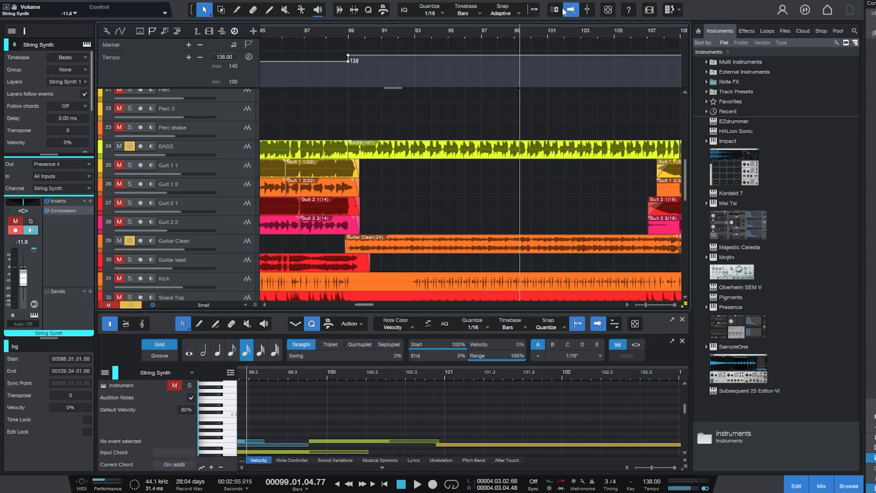
{"action": "left_click", "coordinate": [509, 32]}
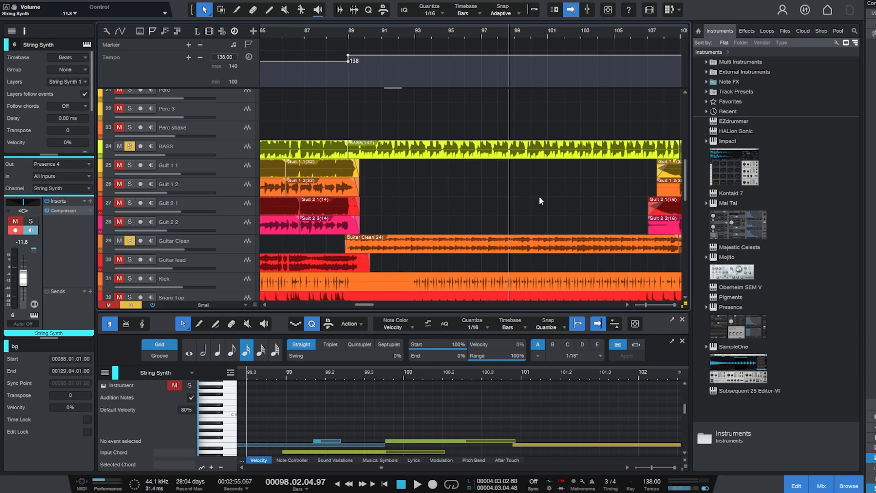
{"action": "key", "text": "space"}
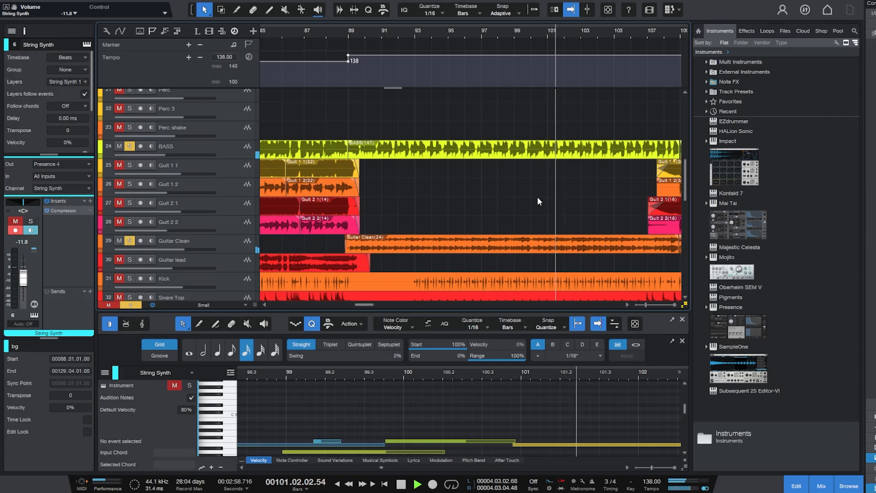
{"action": "key", "text": "space"}
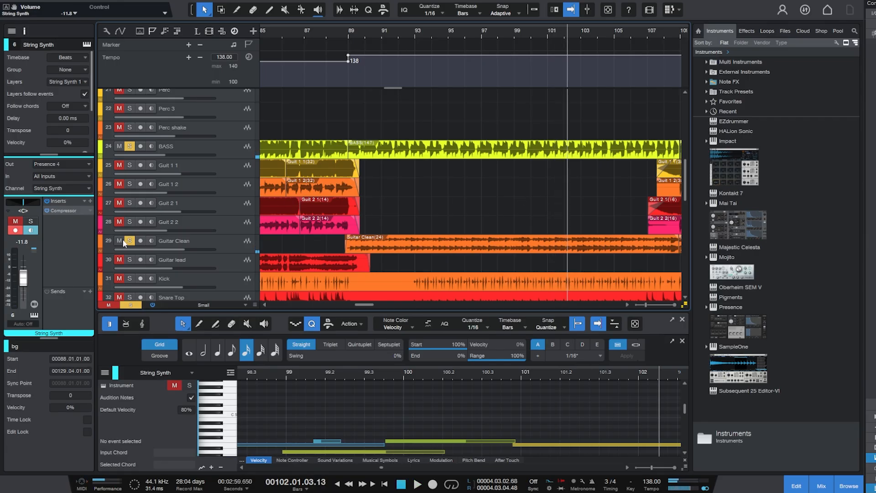
{"action": "left_click", "coordinate": [130, 147]}
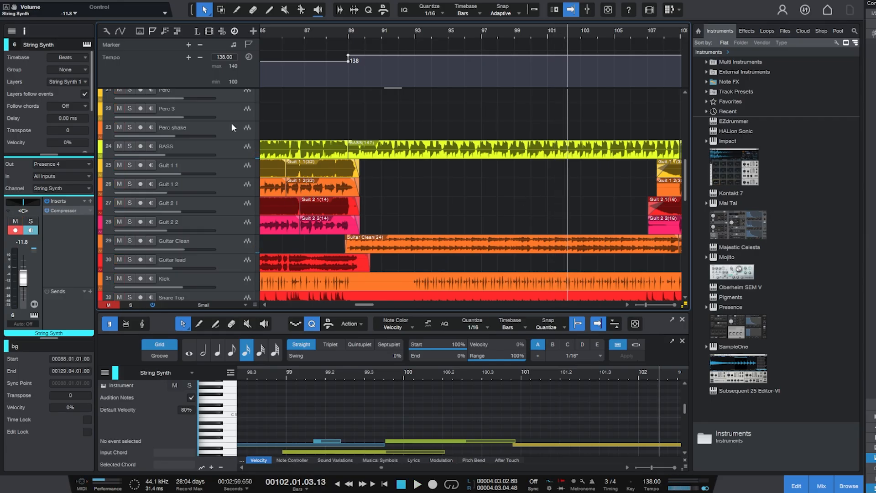
Play the full mix from just before bar 107, where the Guit 1 and Guit 2 tracks come back in.
{"action": "left_click_drag", "start_coordinate": [562, 31], "coordinate": [529, 13]}
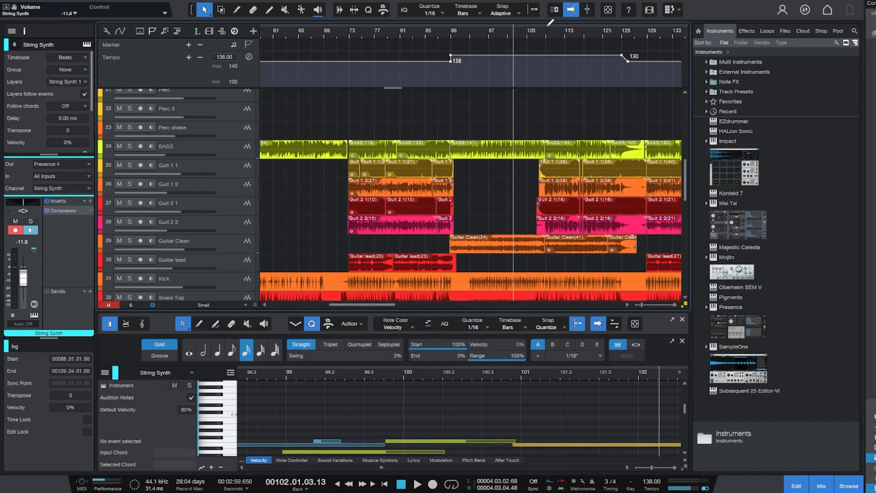
{"action": "scroll", "coordinate": [577, 100], "scroll_direction": "down", "scroll_amount": 1}
{"action": "scroll", "coordinate": [577, 104], "scroll_direction": "down", "scroll_amount": 2}
{"action": "left_click_drag", "start_coordinate": [559, 36], "coordinate": [400, 34]}
{"action": "left_click", "coordinate": [500, 36]}
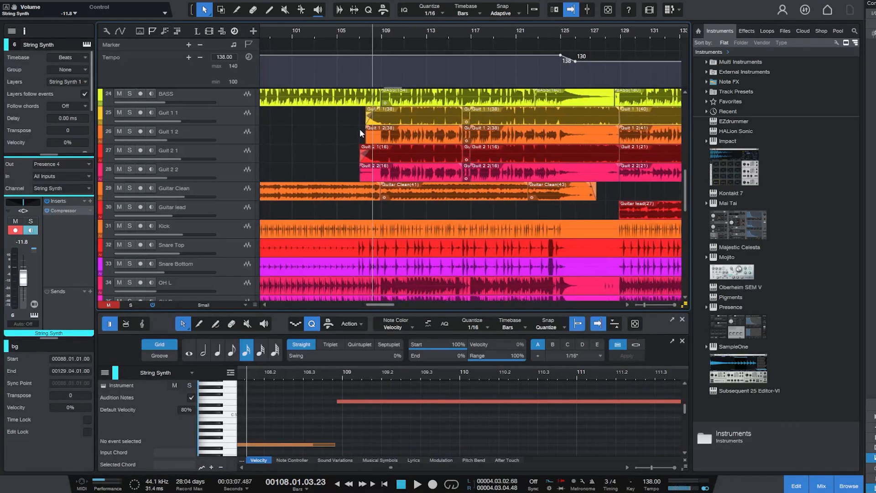
{"action": "scroll", "coordinate": [360, 134], "scroll_direction": "down", "scroll_amount": 2}
{"action": "scroll", "coordinate": [361, 137], "scroll_direction": "up", "scroll_amount": 2}
{"action": "left_click", "coordinate": [359, 37]}
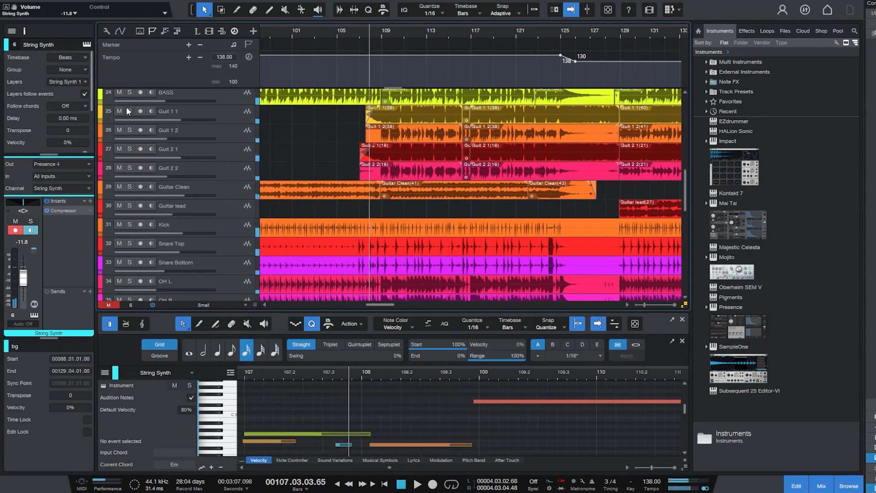
Solo Guit 1 1, Guit 1 2, Guit 2 1 and Guit 2 2, and play them repeatedly from about bar 106.
{"action": "left_click_drag", "start_coordinate": [130, 109], "coordinate": [132, 159]}
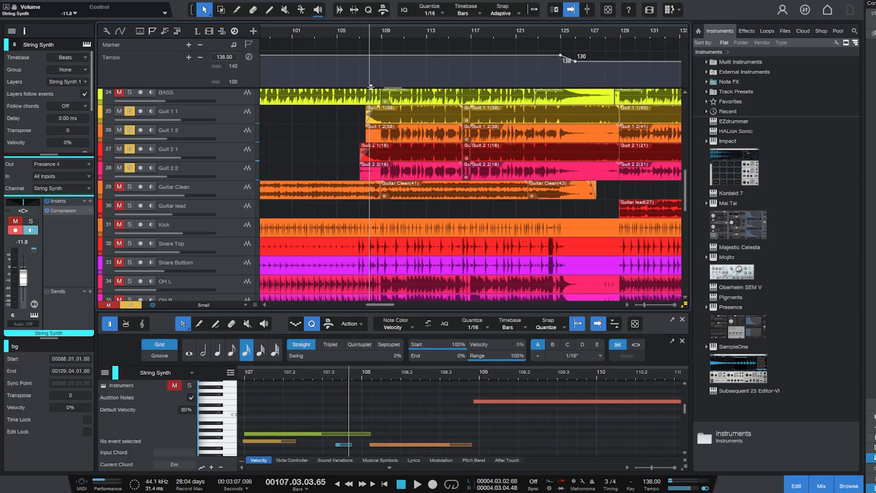
{"action": "left_click", "coordinate": [356, 30]}
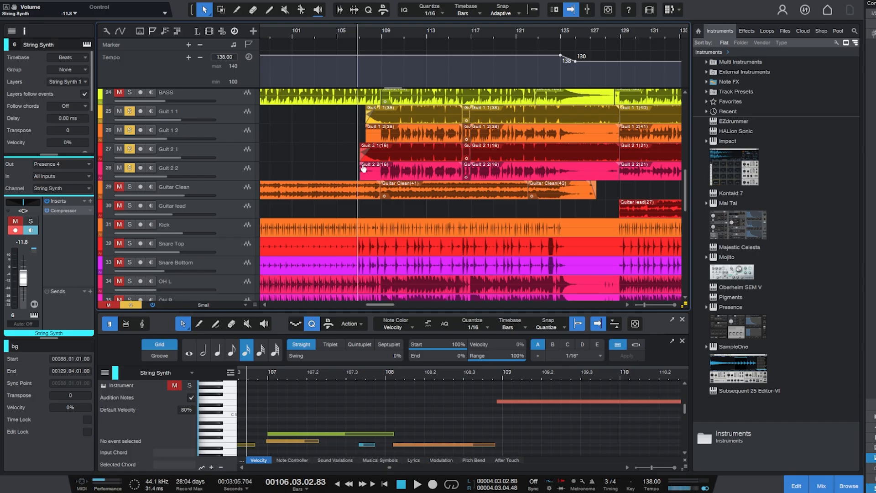
{"action": "key", "text": "space"}
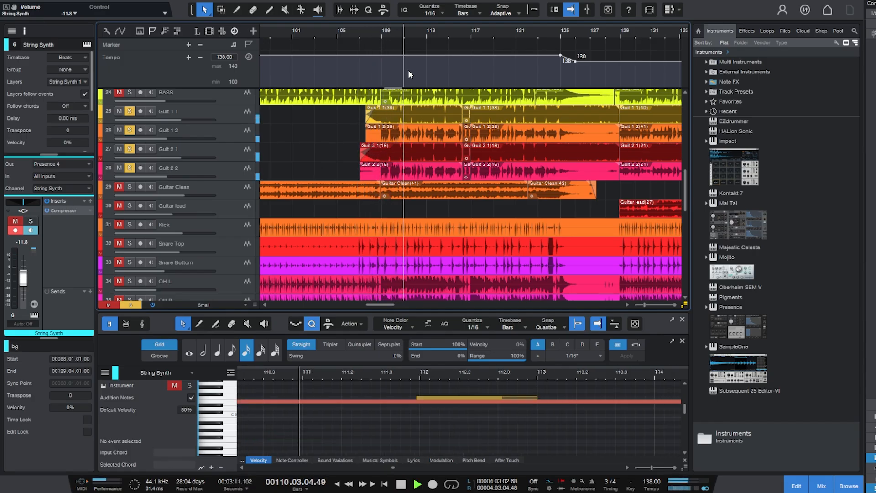
{"action": "key", "text": "space"}
{"action": "left_click", "coordinate": [358, 33]}
{"action": "key", "text": "space"}
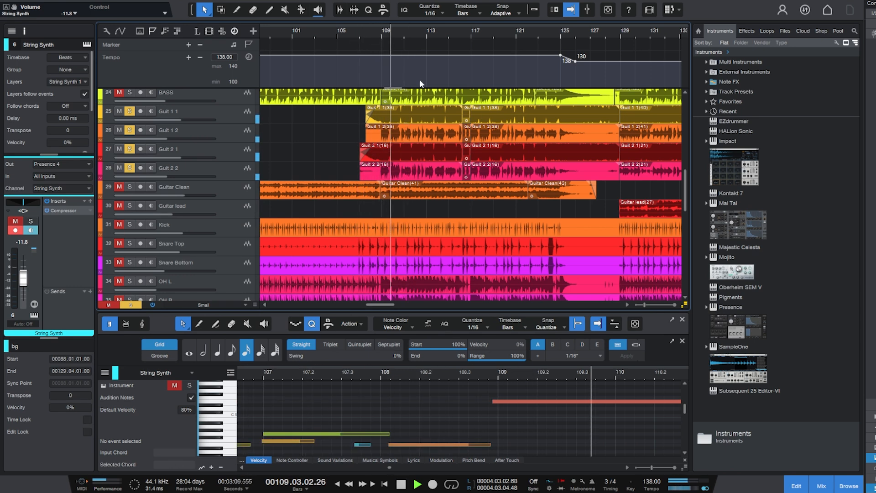
{"action": "left_click", "coordinate": [358, 34]}
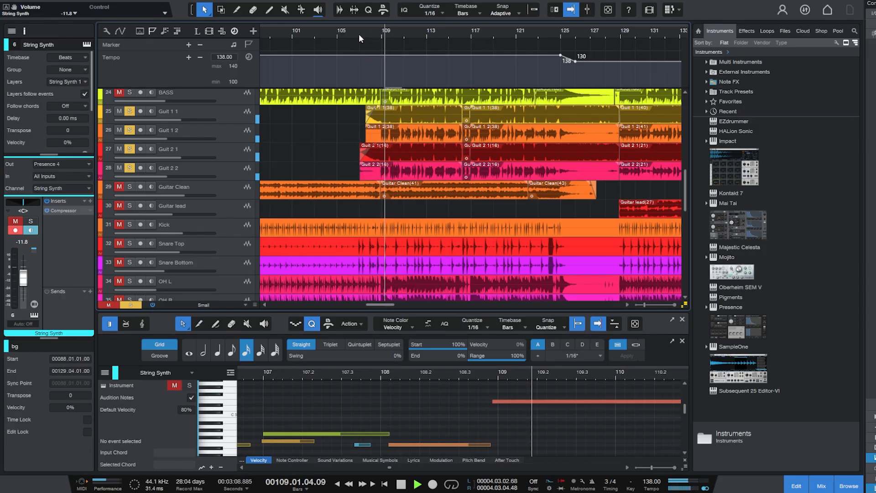
Select the Guitar Clean clip near bar 109 and play its soloed track from beat 2 of bar 108.
{"action": "scroll", "coordinate": [249, 133], "scroll_direction": "down", "scroll_amount": 3}
{"action": "left_click", "coordinate": [343, 133]}
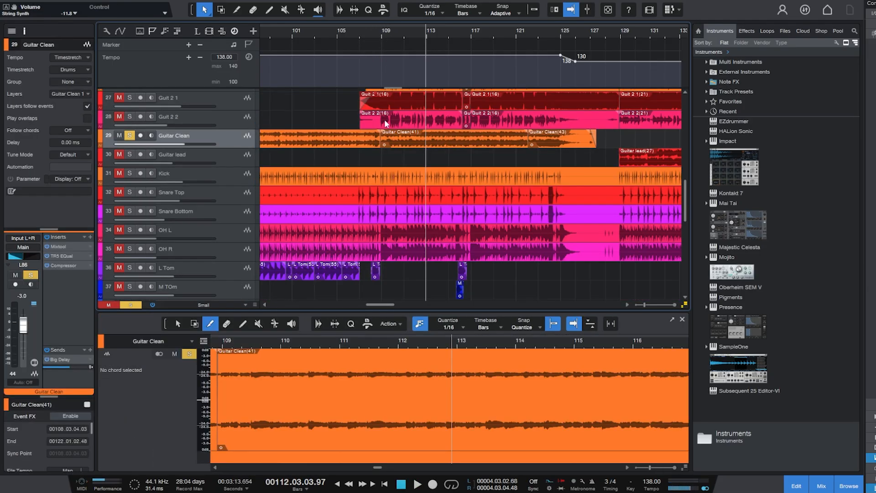
{"action": "left_click", "coordinate": [378, 32]}
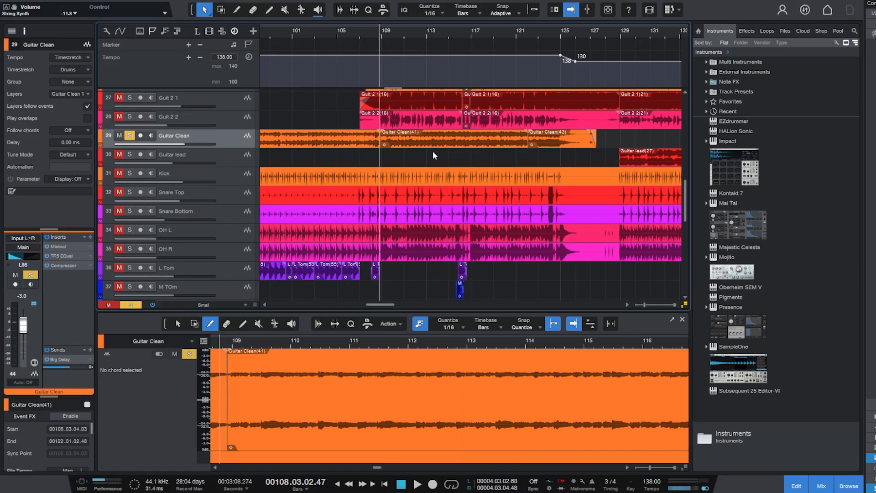
{"action": "key", "text": "space"}
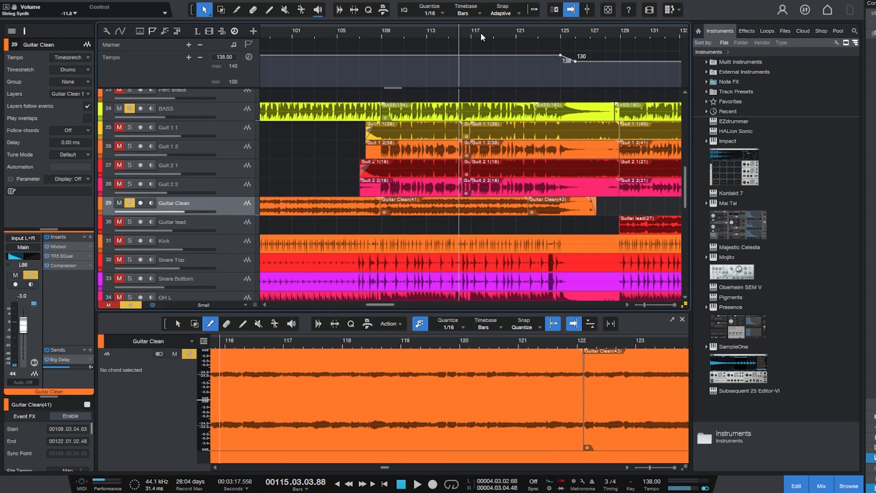
Reposition the playhead around bars 114 to 118 and play the soloed BASS and Guitar Clean tracks there.
{"action": "left_click_drag", "start_coordinate": [480, 33], "coordinate": [441, 46]}
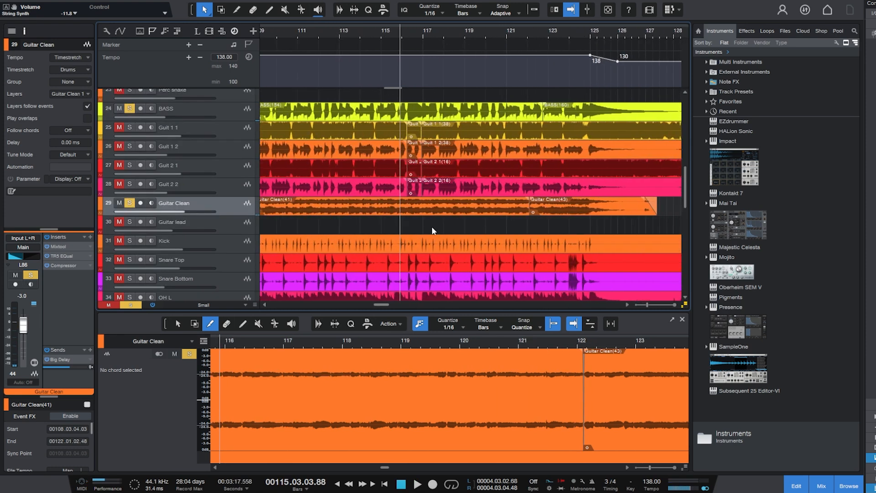
{"action": "key", "text": "KP_Subtract"}
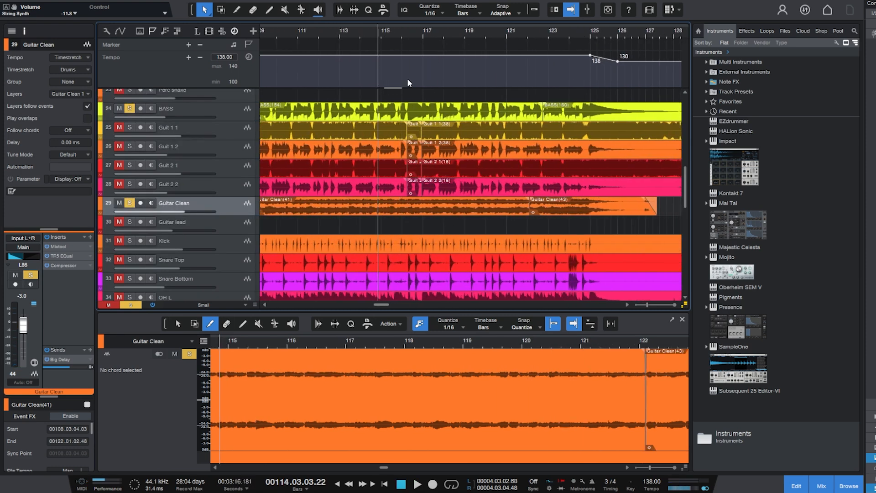
{"action": "left_click", "coordinate": [443, 31]}
{"action": "key", "text": "space"}
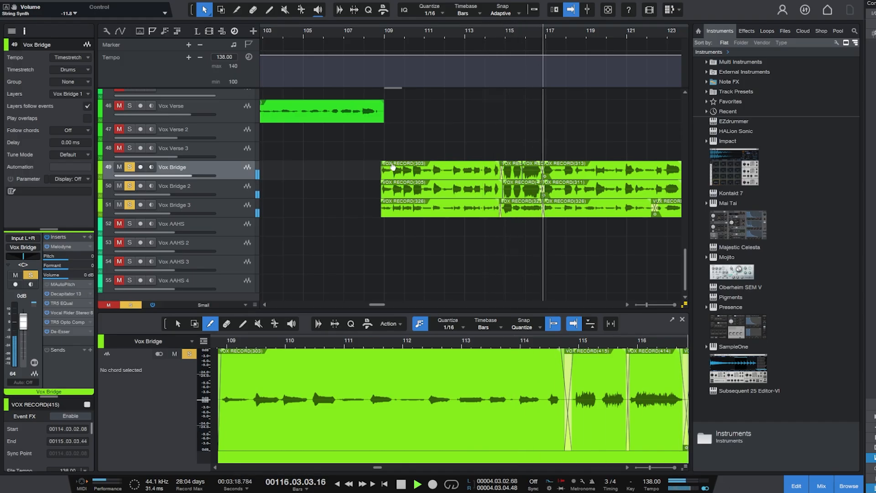
Place the playhead at bar 108 and around bar 114 to play the soloed Vox Bridge, Vox Bridge 2 and Vox Bridge 3 tracks.
{"action": "key", "text": "space"}
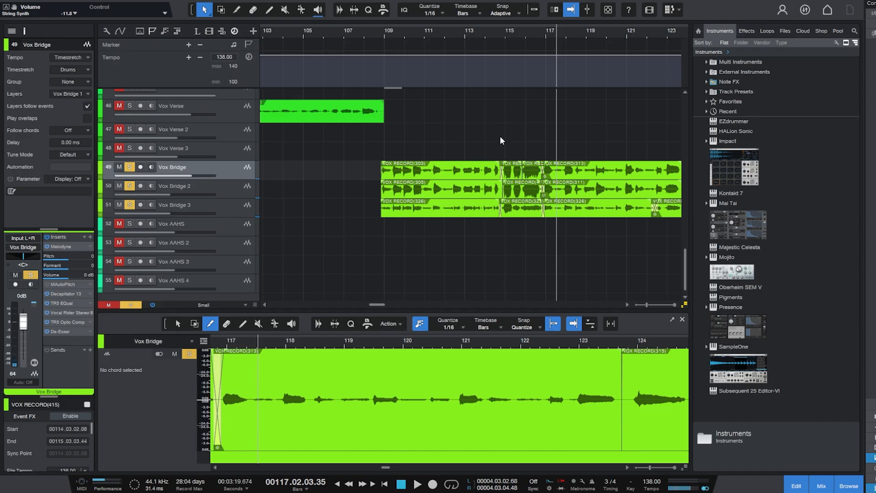
{"action": "left_click", "coordinate": [377, 34]}
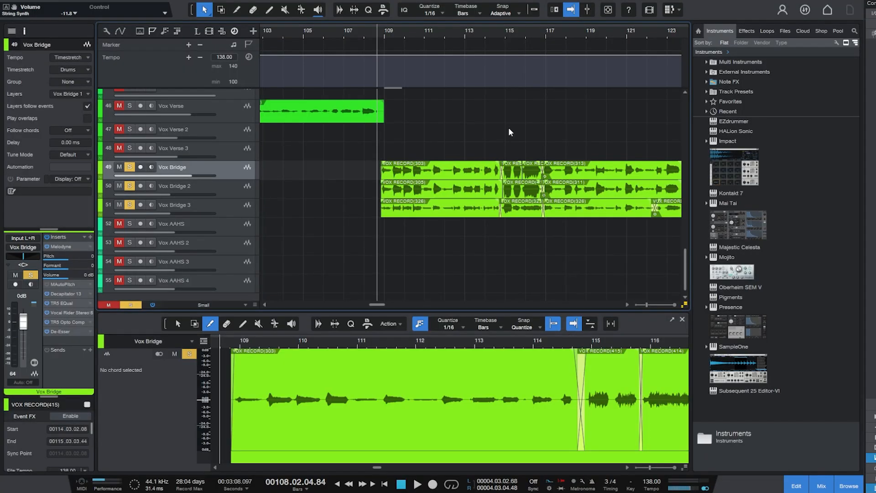
{"action": "left_click", "coordinate": [505, 32]}
{"action": "left_click", "coordinate": [488, 31]}
{"action": "key", "text": "space"}
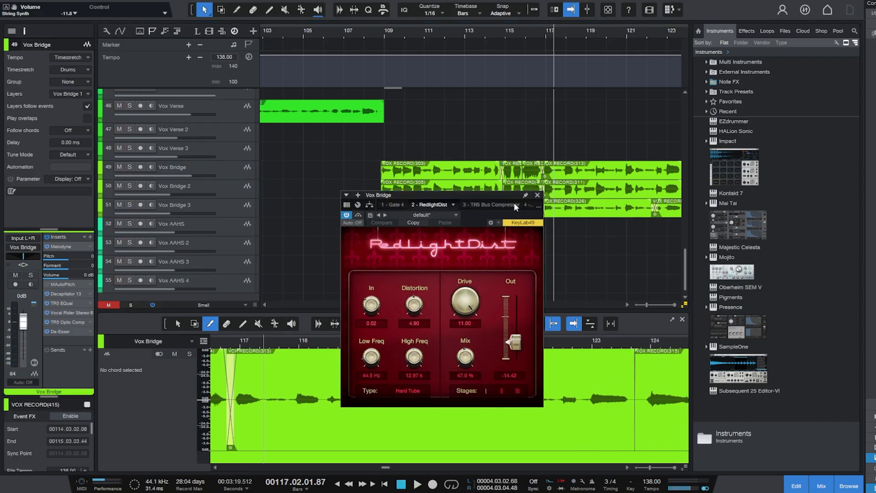
Close the RedlightDist plug-in window and zoom the arrangement out to show the remaining vocal sections up to the song's end.
{"action": "left_click", "coordinate": [536, 195]}
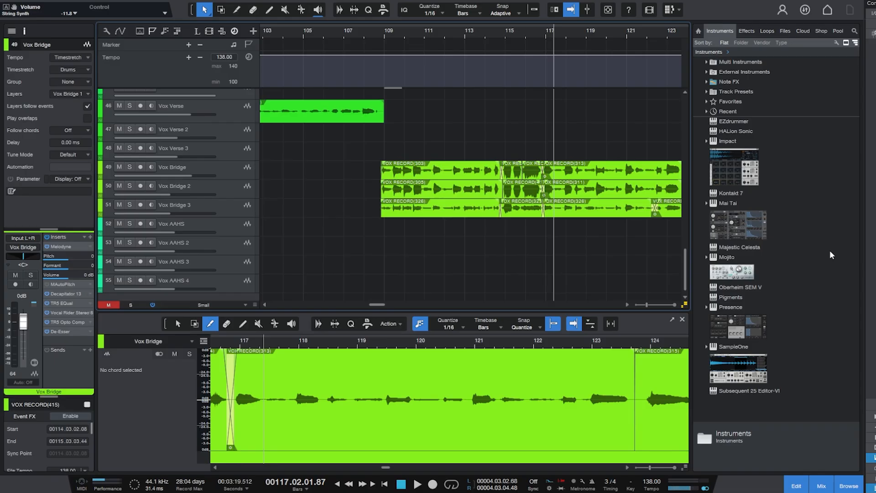
{"action": "scroll", "coordinate": [405, 204], "scroll_direction": "up", "scroll_amount": 6}
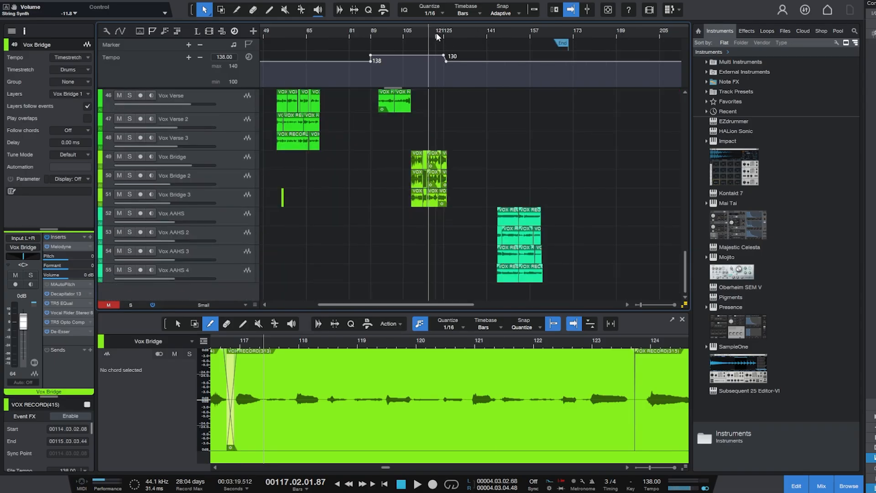
Play the full mix from around bar 121 through the tempo change to 130 and into bar 127.
{"action": "left_click", "coordinate": [436, 34]}
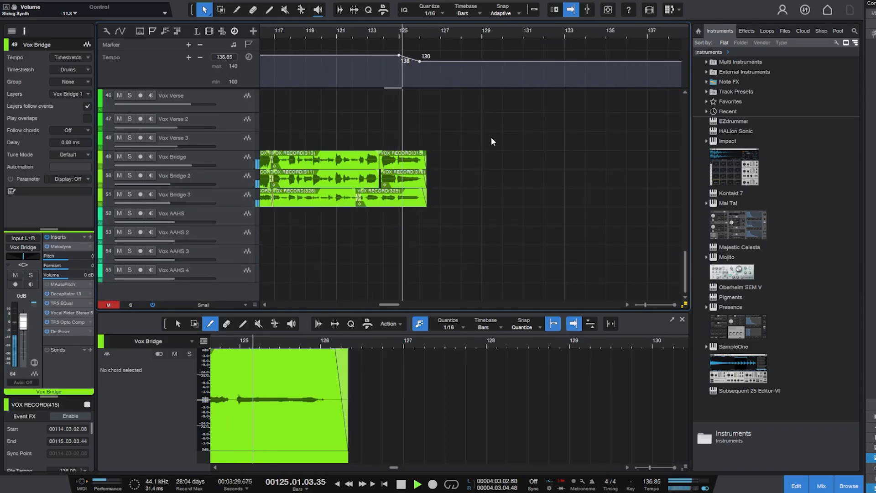
{"action": "scroll", "coordinate": [491, 137], "scroll_direction": "up", "scroll_amount": 8}
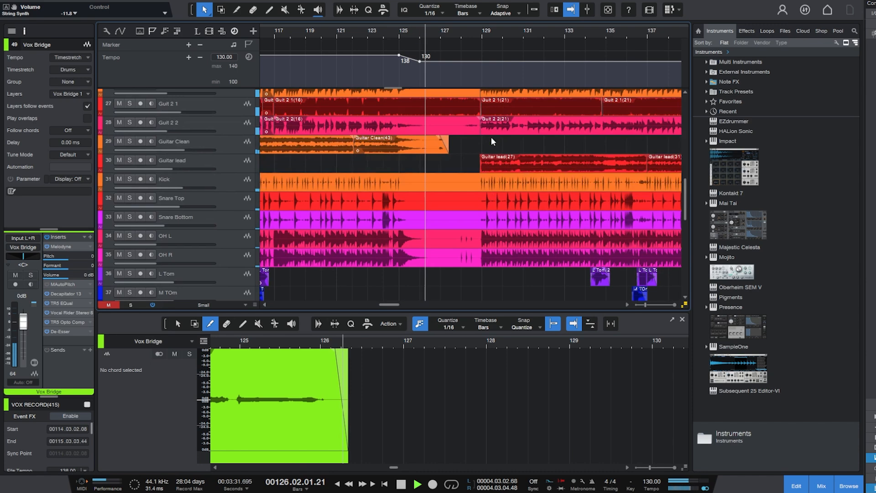
{"action": "scroll", "coordinate": [491, 137], "scroll_direction": "up", "scroll_amount": 4}
{"action": "scroll", "coordinate": [490, 136], "scroll_direction": "down", "scroll_amount": 3}
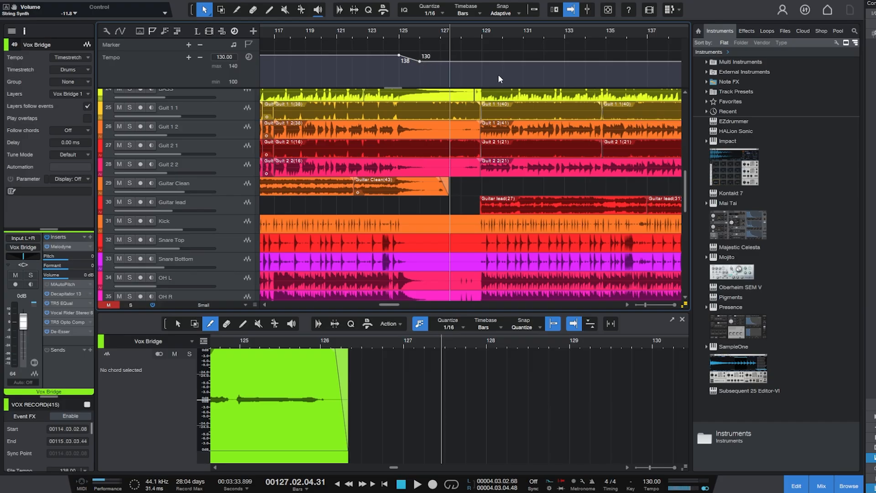
Examine the percussion, BASS, guitar and drum tracks around bar 127, and continue the full mix from there to about bar 131.
{"action": "scroll", "coordinate": [427, 125], "scroll_direction": "up", "scroll_amount": 5}
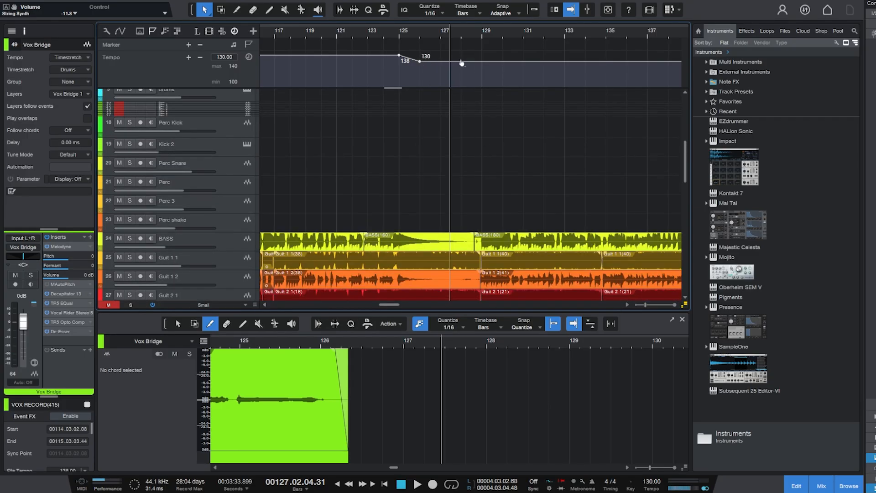
{"action": "scroll", "coordinate": [472, 138], "scroll_direction": "down", "scroll_amount": 3}
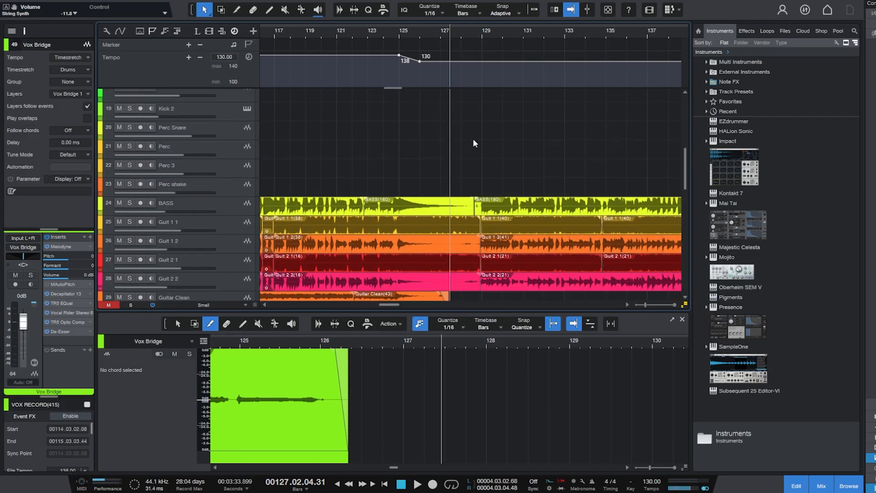
{"action": "scroll", "coordinate": [491, 192], "scroll_direction": "down", "scroll_amount": 4}
{"action": "scroll", "coordinate": [490, 193], "scroll_direction": "up", "scroll_amount": 4}
{"action": "scroll", "coordinate": [515, 214], "scroll_direction": "down", "scroll_amount": 2}
{"action": "scroll", "coordinate": [492, 201], "scroll_direction": "down", "scroll_amount": 1}
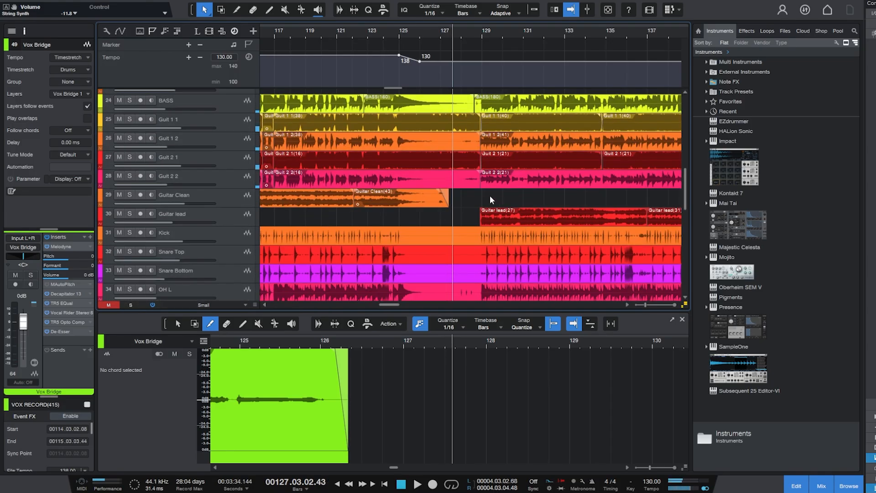
{"action": "key", "text": "space"}
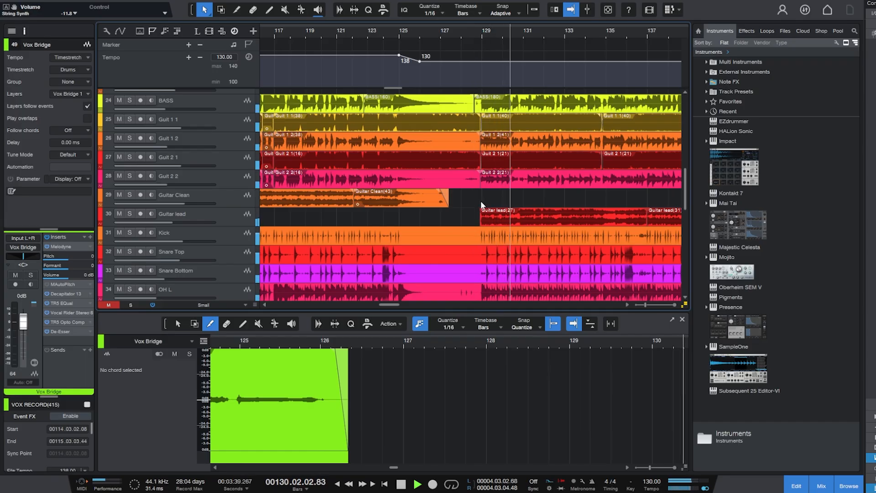
{"action": "key", "text": "space"}
Locate the Vox AAHS clips near the song's end and place the playhead at beat 3 of bar 144.
{"action": "scroll", "coordinate": [466, 37], "scroll_direction": "down", "scroll_amount": 8}
{"action": "scroll", "coordinate": [472, 146], "scroll_direction": "down", "scroll_amount": 5}
{"action": "scroll", "coordinate": [497, 174], "scroll_direction": "down", "scroll_amount": 10}
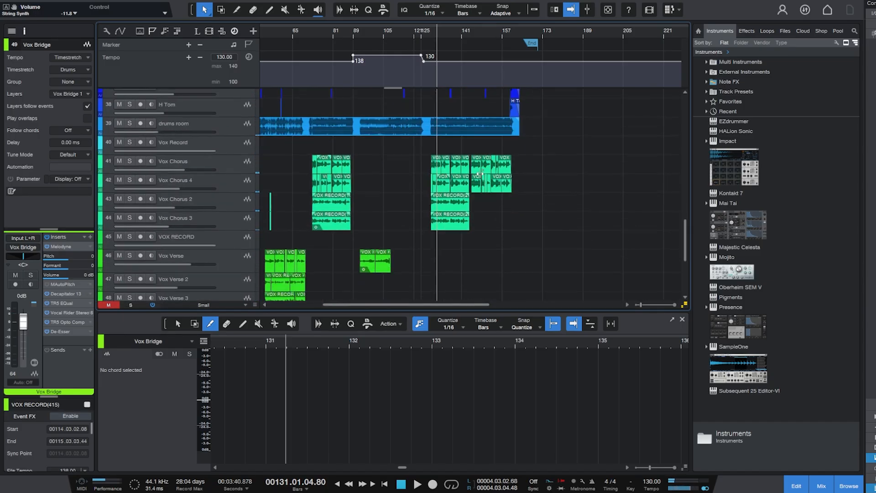
{"action": "scroll", "coordinate": [482, 176], "scroll_direction": "down", "scroll_amount": 1}
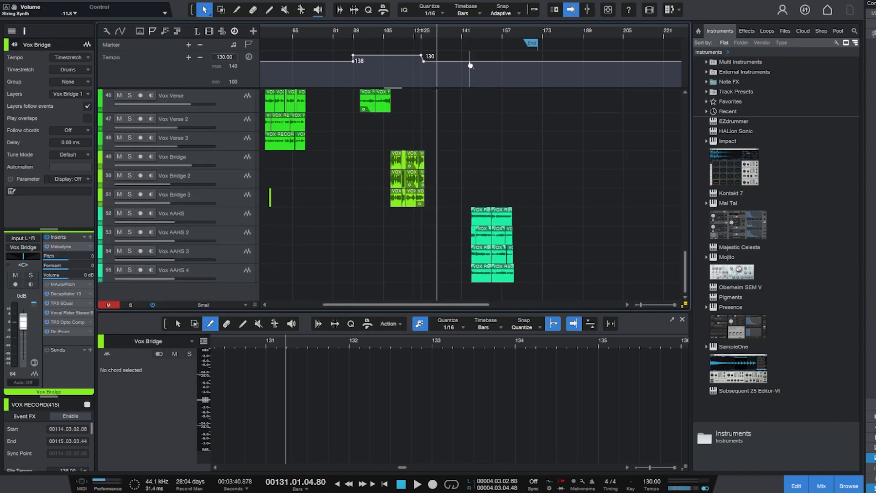
{"action": "scroll", "coordinate": [480, 34], "scroll_direction": "up", "scroll_amount": 6}
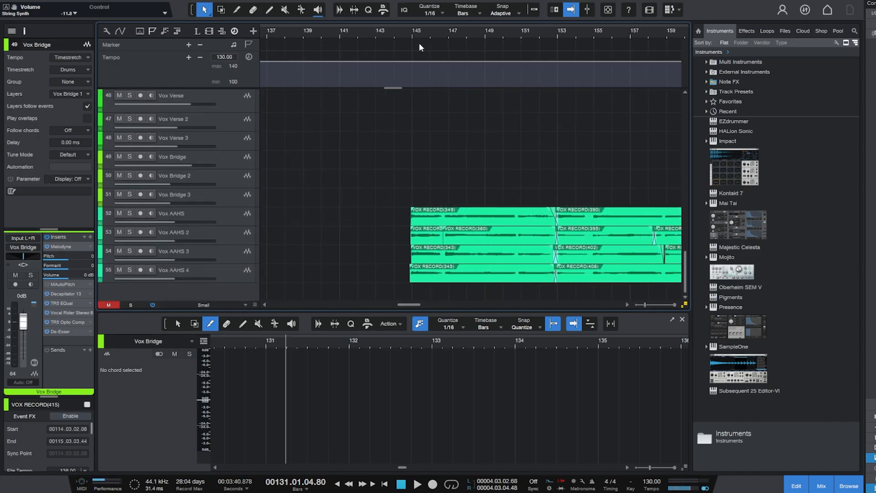
{"action": "left_click", "coordinate": [406, 34]}
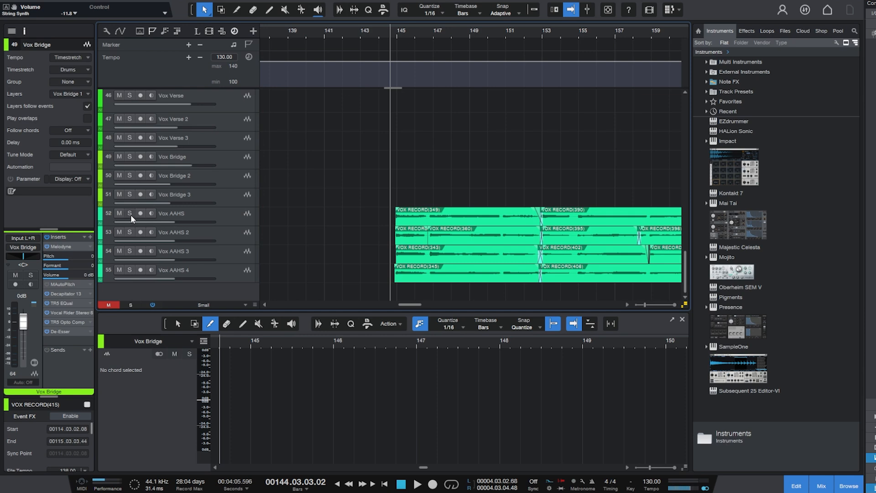
Solo Vox AAHS, Vox AAHS 2, Vox AAHS 3 and Vox AAHS 4 and play them into bar 148.
{"action": "left_click_drag", "start_coordinate": [130, 213], "coordinate": [131, 270]}
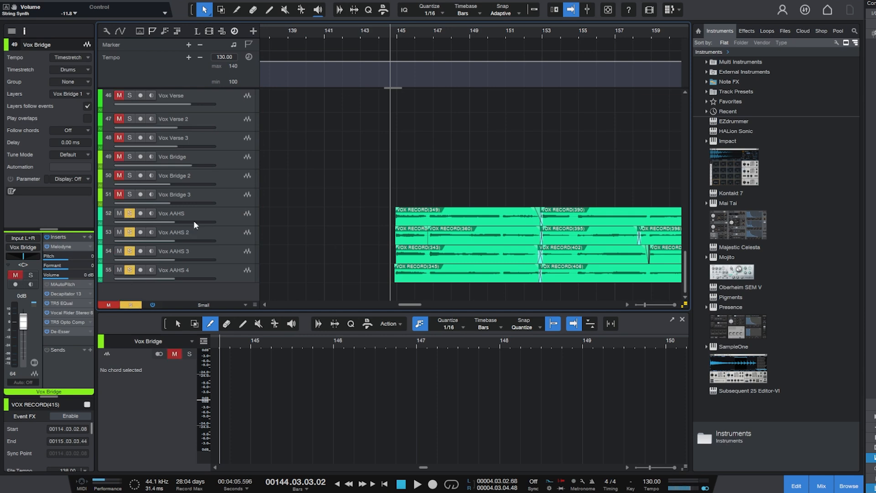
{"action": "left_click", "coordinate": [220, 214]}
{"action": "key", "text": "space"}
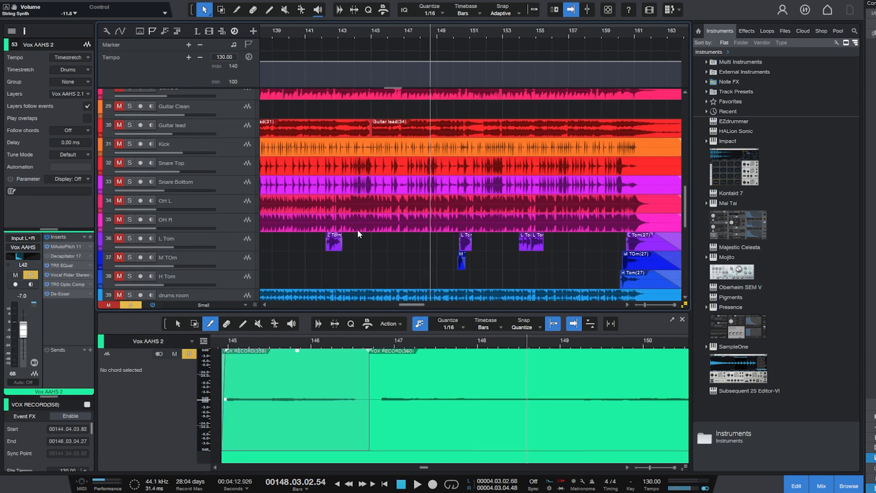
Replay the four soloed Vox AAHS tracks from just before bar 145 to about bar 150, and turn off their solo.
{"action": "scroll", "coordinate": [358, 232], "scroll_direction": "down", "scroll_amount": 8}
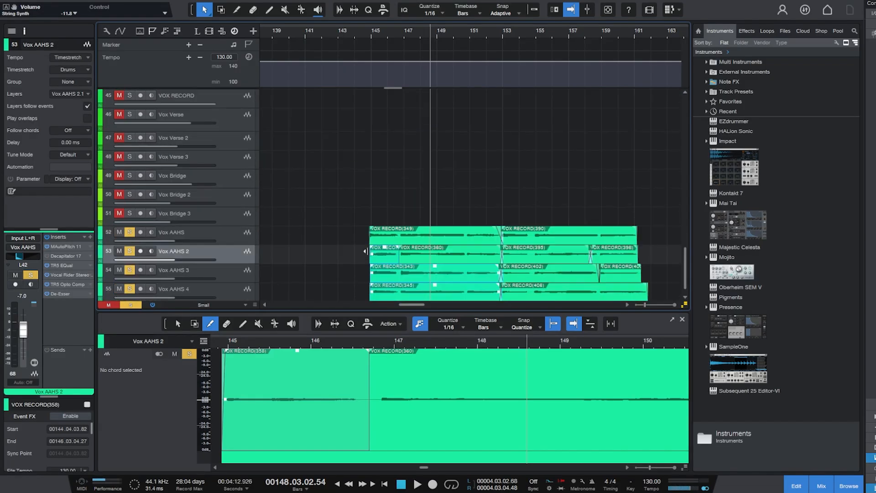
{"action": "scroll", "coordinate": [365, 253], "scroll_direction": "down", "scroll_amount": 1}
{"action": "left_click", "coordinate": [370, 32]}
{"action": "key", "text": "space"}
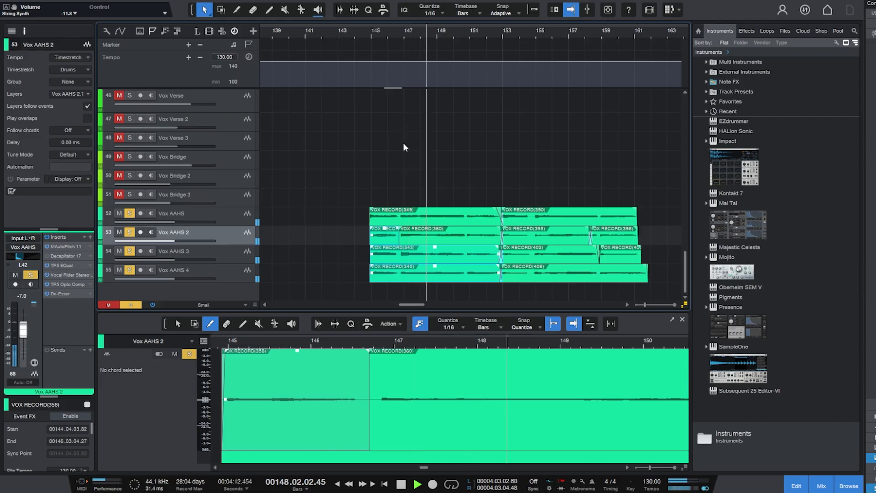
{"action": "scroll", "coordinate": [410, 148], "scroll_direction": "up", "scroll_amount": 4}
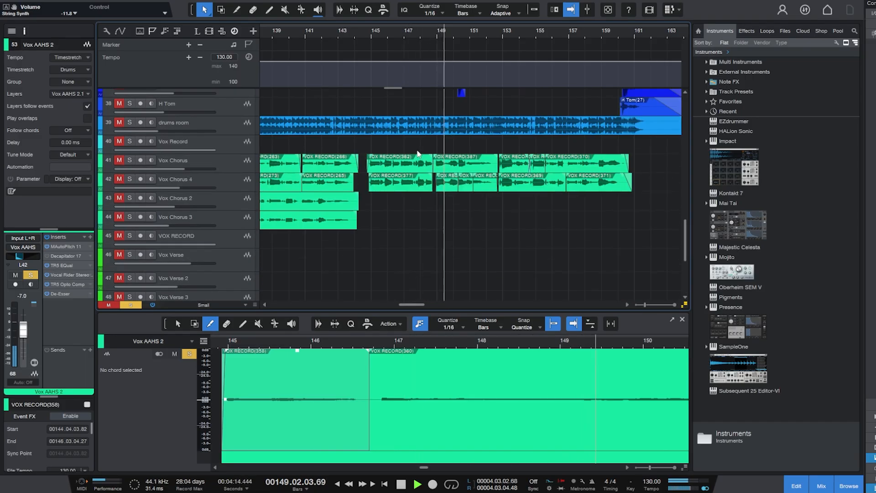
{"action": "key", "text": "space"}
{"action": "scroll", "coordinate": [127, 215], "scroll_direction": "down", "scroll_amount": 4}
{"action": "left_click", "coordinate": [129, 251]}
Solo the drum tracks from Kick through the toms and play them up to about bar 148.
{"action": "scroll", "coordinate": [305, 248], "scroll_direction": "up", "scroll_amount": 2}
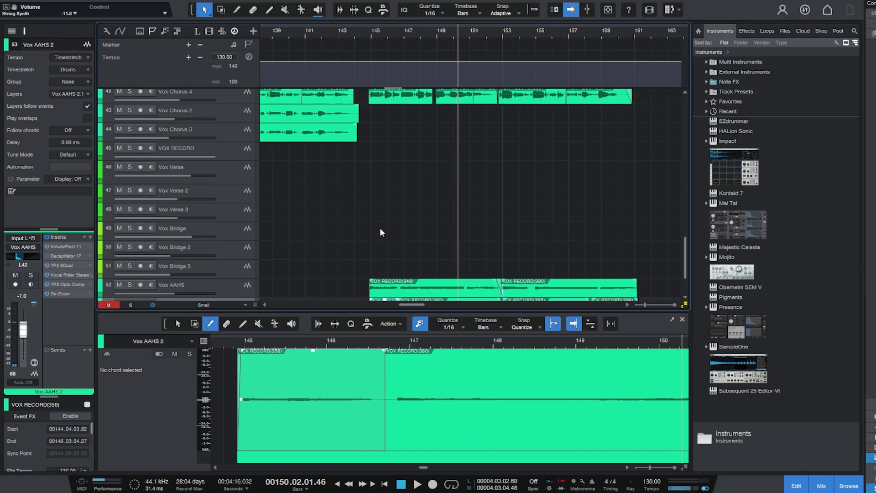
{"action": "scroll", "coordinate": [382, 230], "scroll_direction": "up", "scroll_amount": 8}
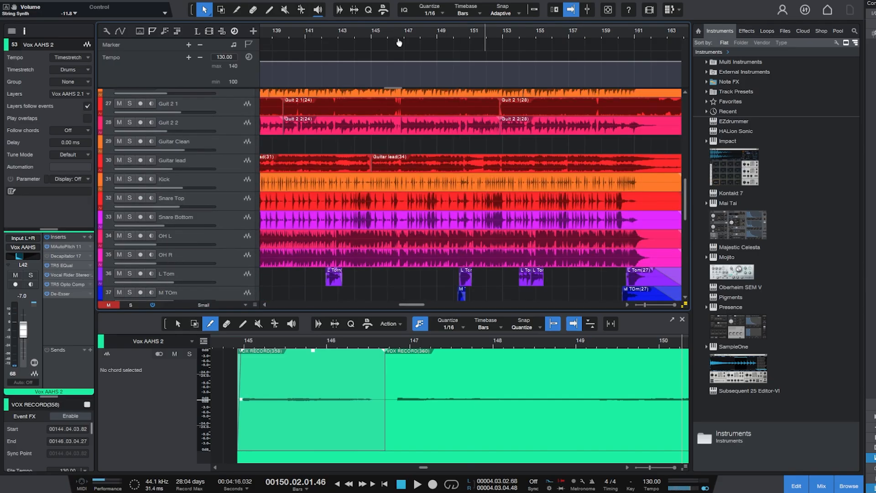
{"action": "scroll", "coordinate": [396, 27], "scroll_direction": "up", "scroll_amount": 3}
{"action": "left_click_drag", "start_coordinate": [130, 179], "coordinate": [132, 292]}
{"action": "key", "text": "space"}
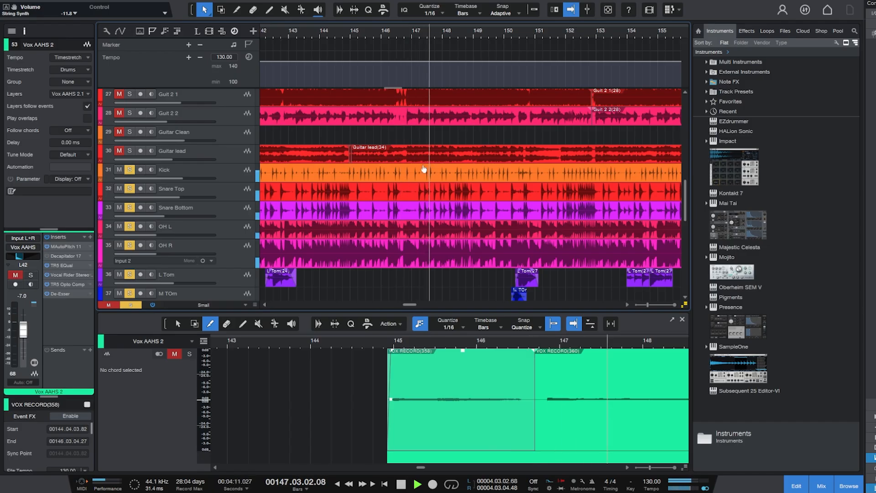
{"action": "scroll", "coordinate": [355, 184], "scroll_direction": "down", "scroll_amount": 3}
{"action": "scroll", "coordinate": [355, 185], "scroll_direction": "down", "scroll_amount": 2}
{"action": "scroll", "coordinate": [195, 197], "scroll_direction": "up", "scroll_amount": 1}
Turn off solo on the drum tracks, including Kick, to restore the full mix.
{"action": "left_click_drag", "start_coordinate": [129, 237], "coordinate": [132, 179]}
{"action": "scroll", "coordinate": [220, 148], "scroll_direction": "up", "scroll_amount": 2}
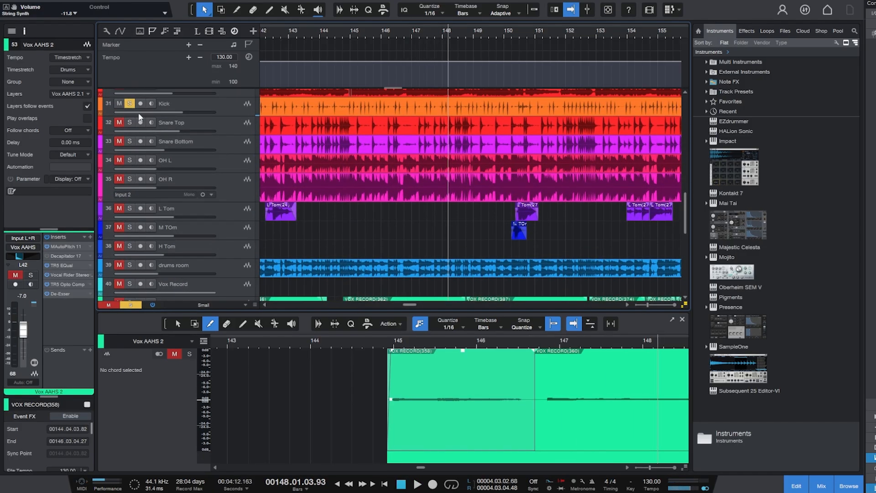
{"action": "left_click", "coordinate": [132, 102]}
Play the full mix from between bars 143 and 144 while viewing the bass, guitar, drum and Vox Chorus tracks.
{"action": "left_click", "coordinate": [306, 31]}
{"action": "key", "text": "space"}
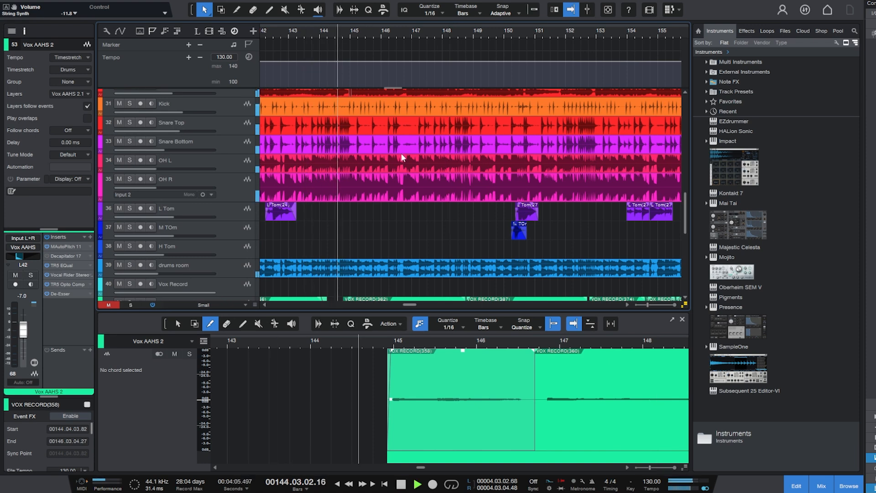
{"action": "scroll", "coordinate": [390, 162], "scroll_direction": "up", "scroll_amount": 4}
{"action": "scroll", "coordinate": [379, 179], "scroll_direction": "up", "scroll_amount": 4}
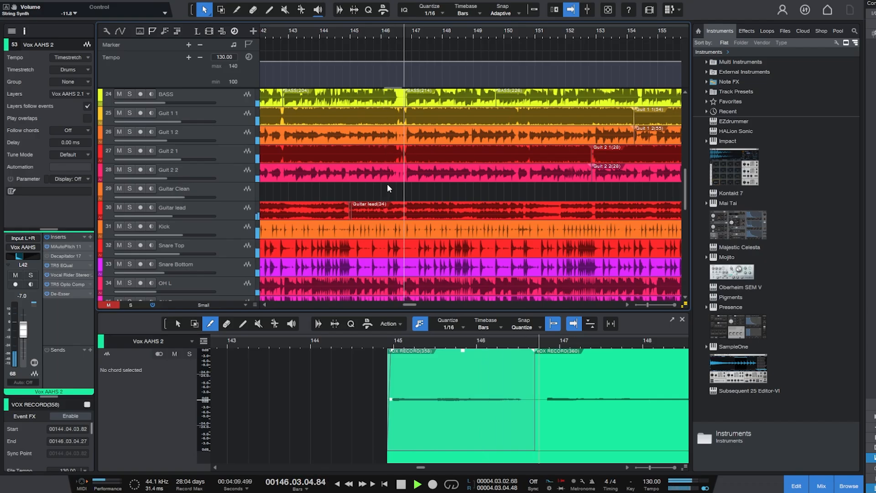
{"action": "scroll", "coordinate": [400, 179], "scroll_direction": "down", "scroll_amount": 10}
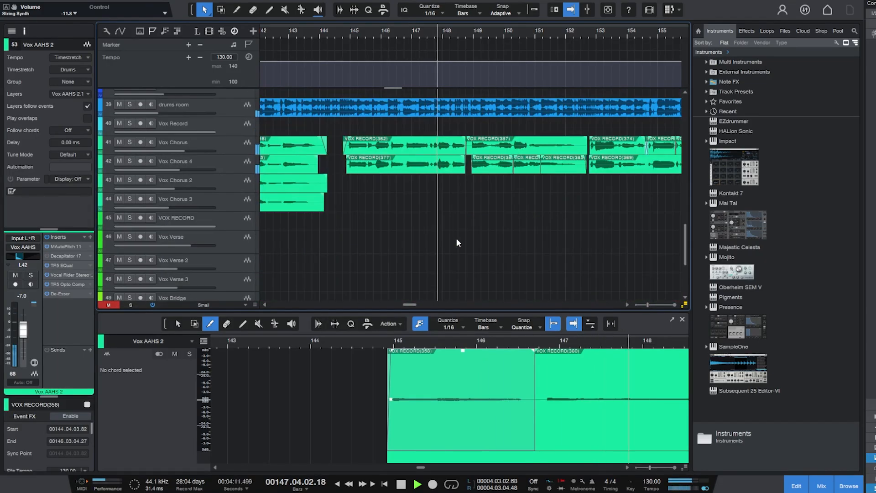